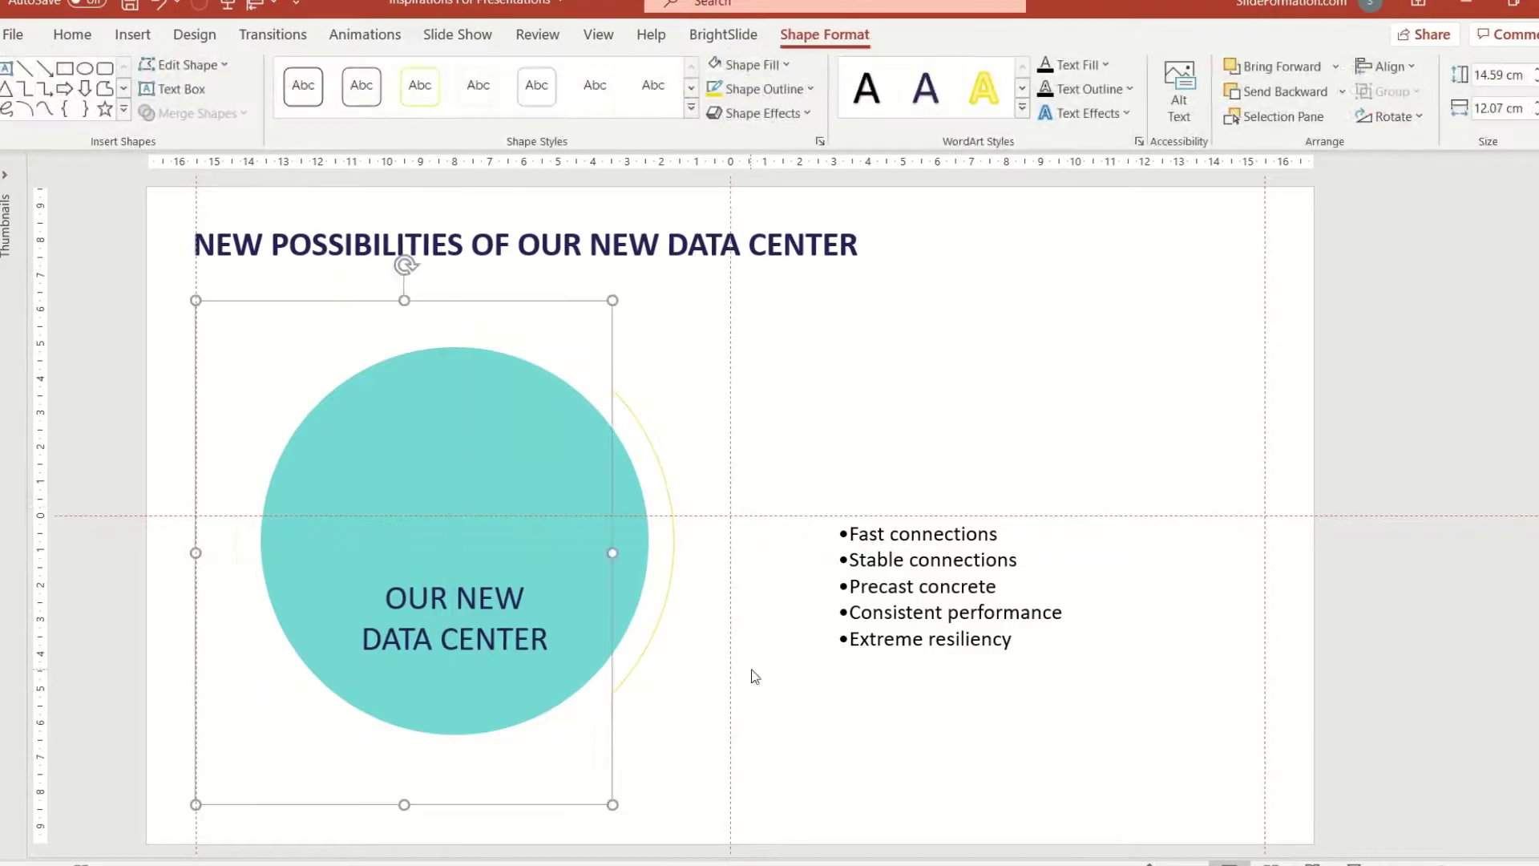
Paste copies of the small teal dot onto the arc
key(ctrl+v)
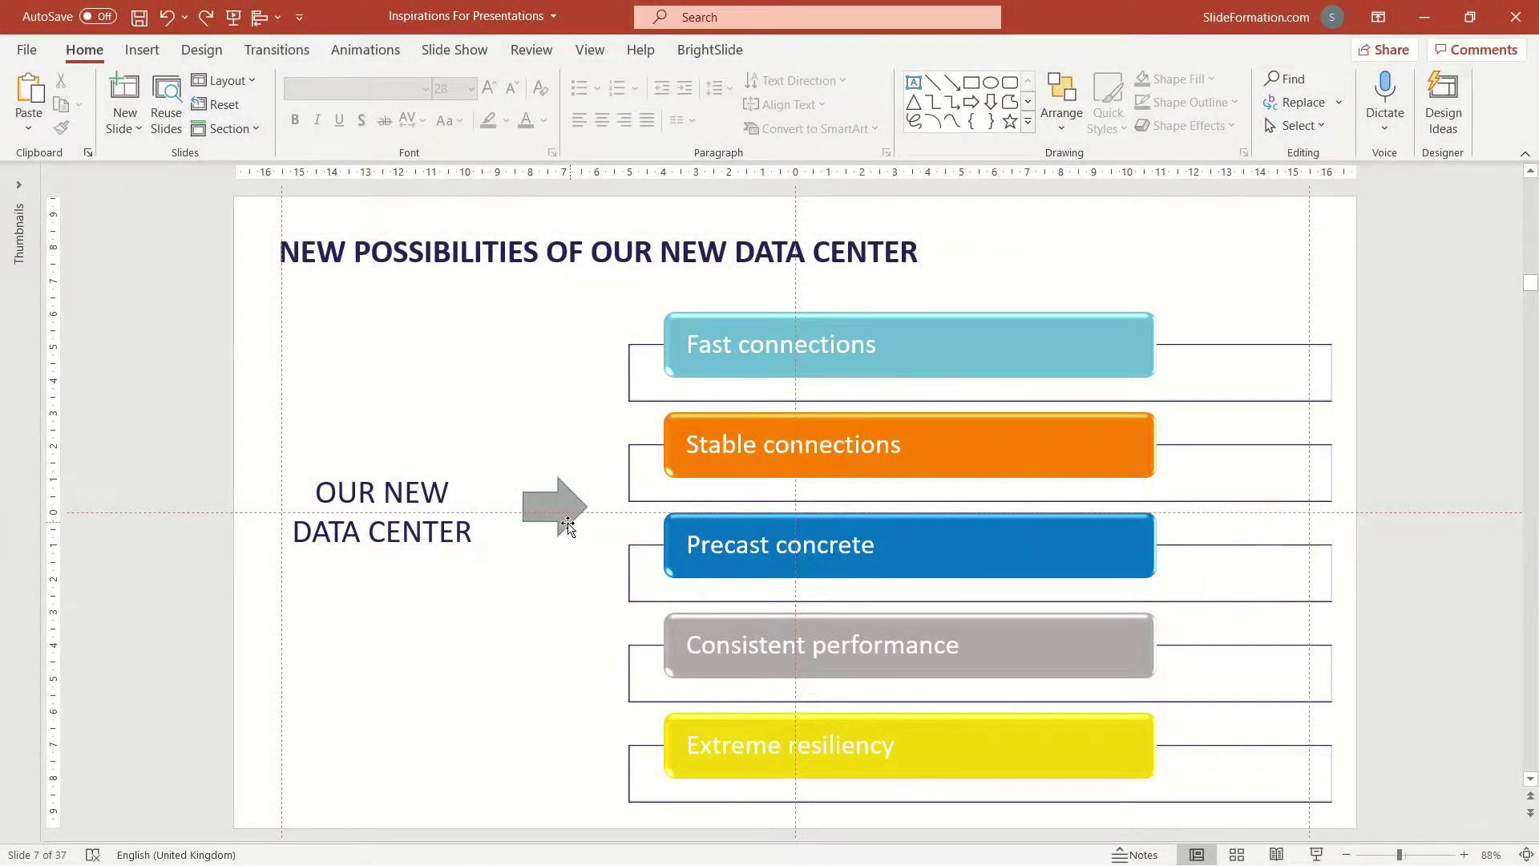
Delete the grey arrow and convert the coloured SmartArt list to bulleted text
click(571, 517)
key(Delete)
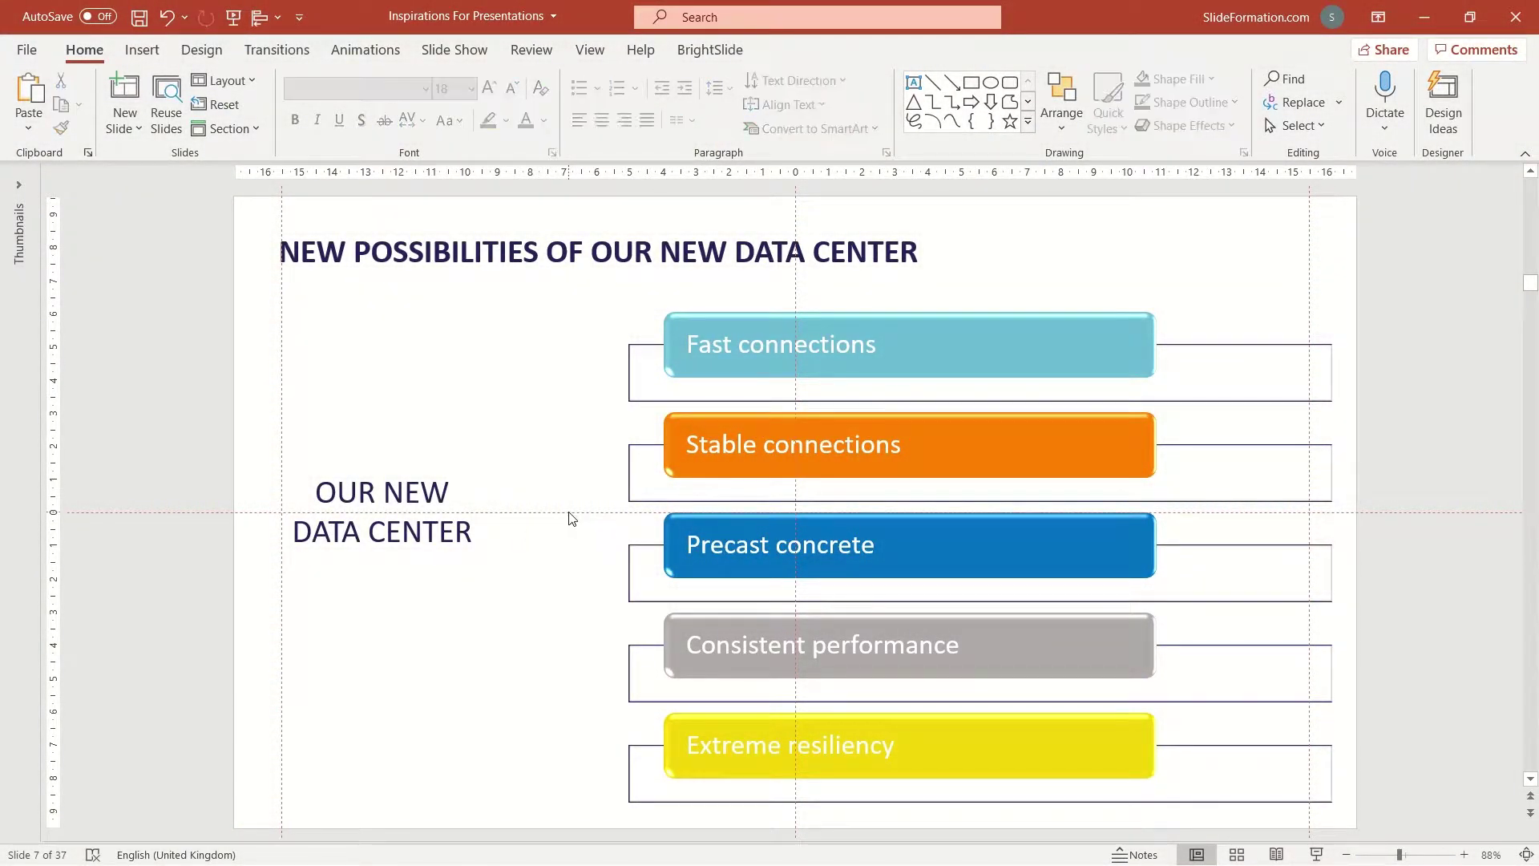
click(770, 310)
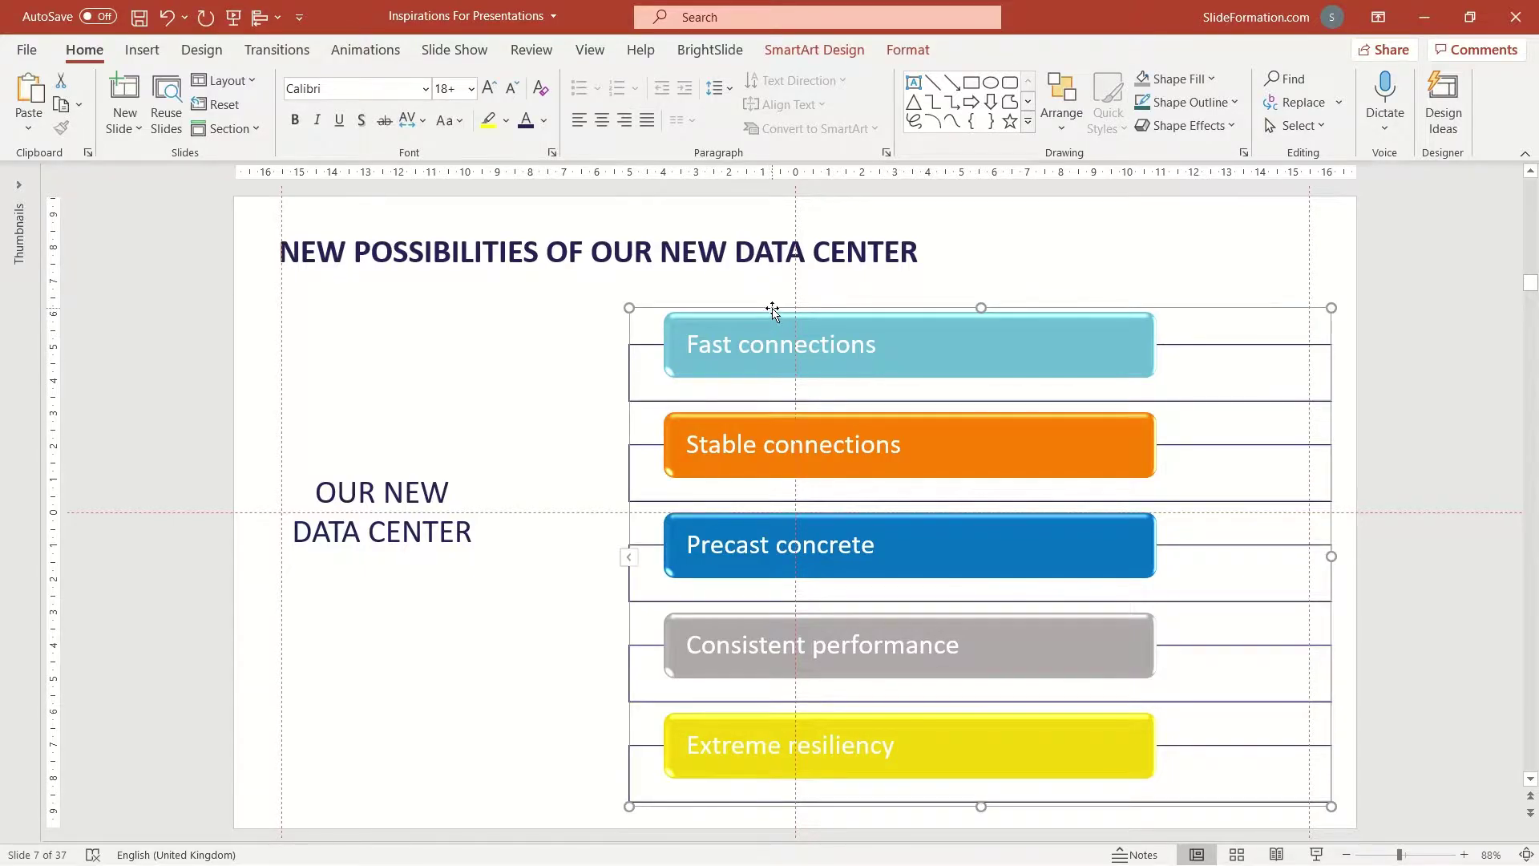
click(813, 49)
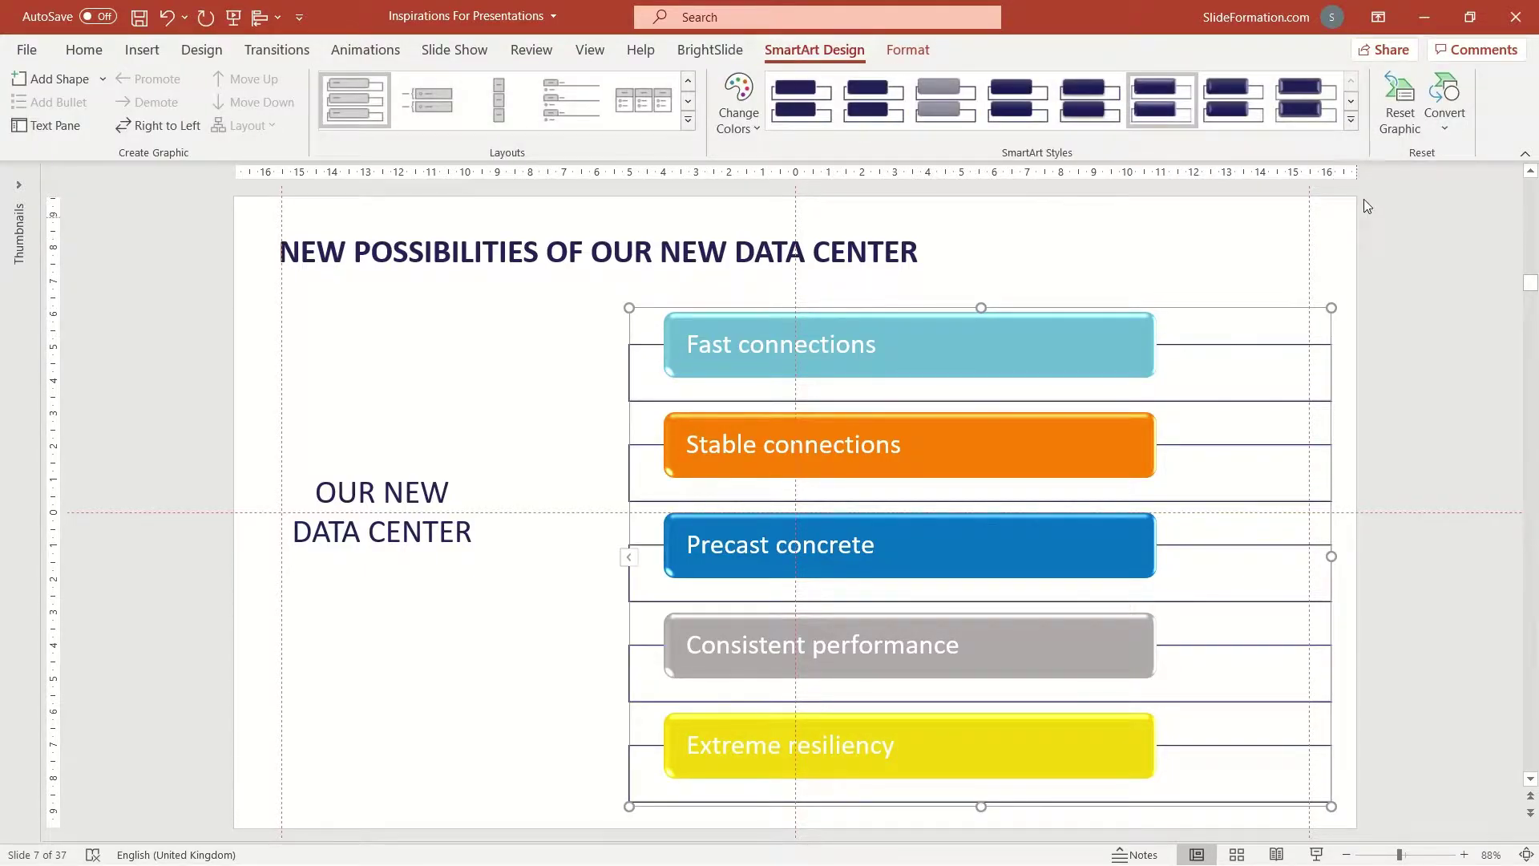
click(1447, 132)
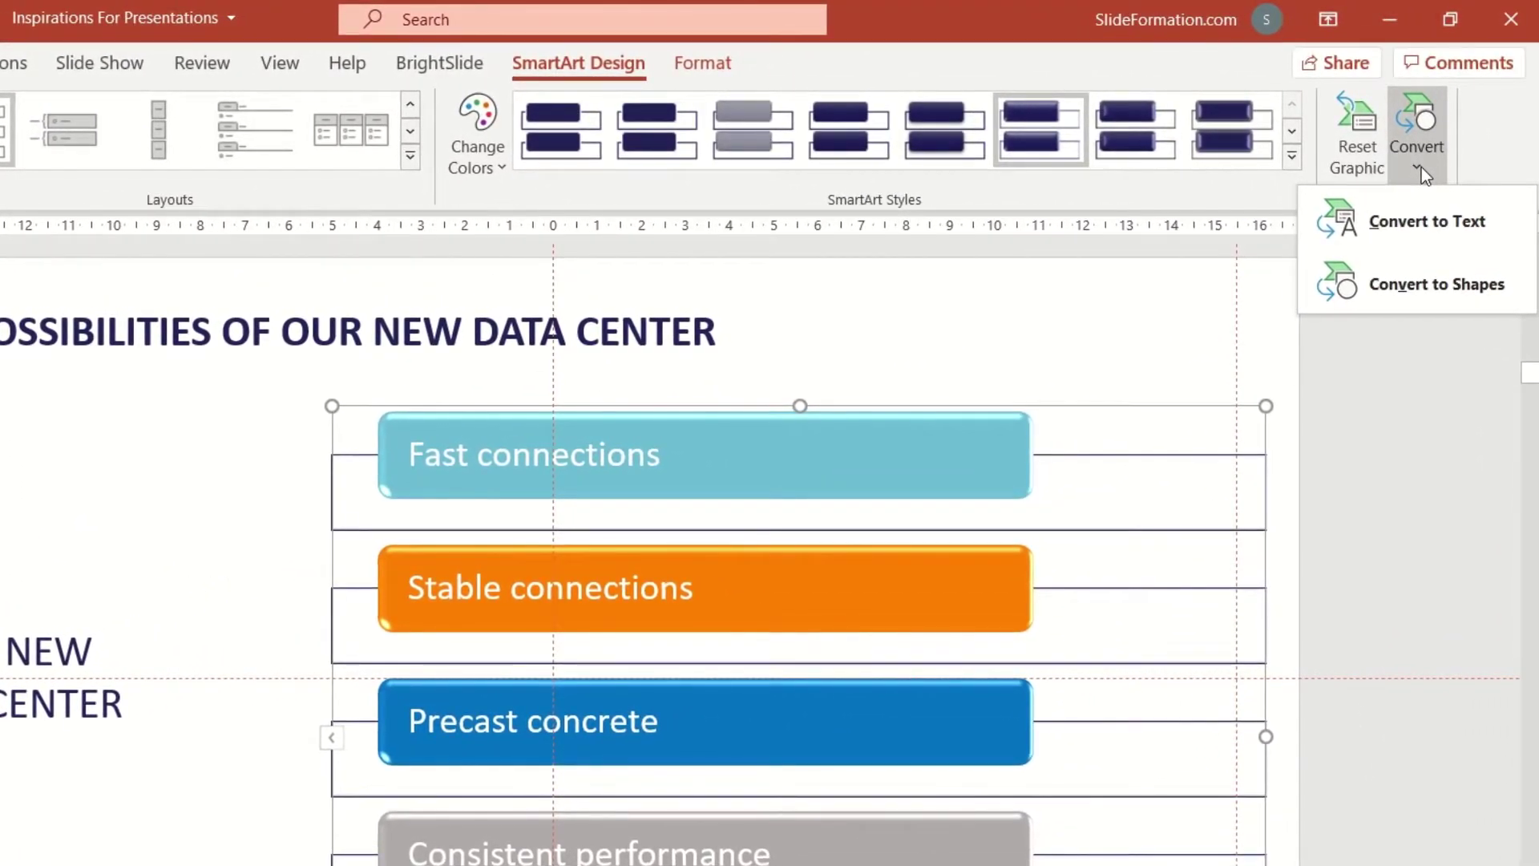
click(1489, 225)
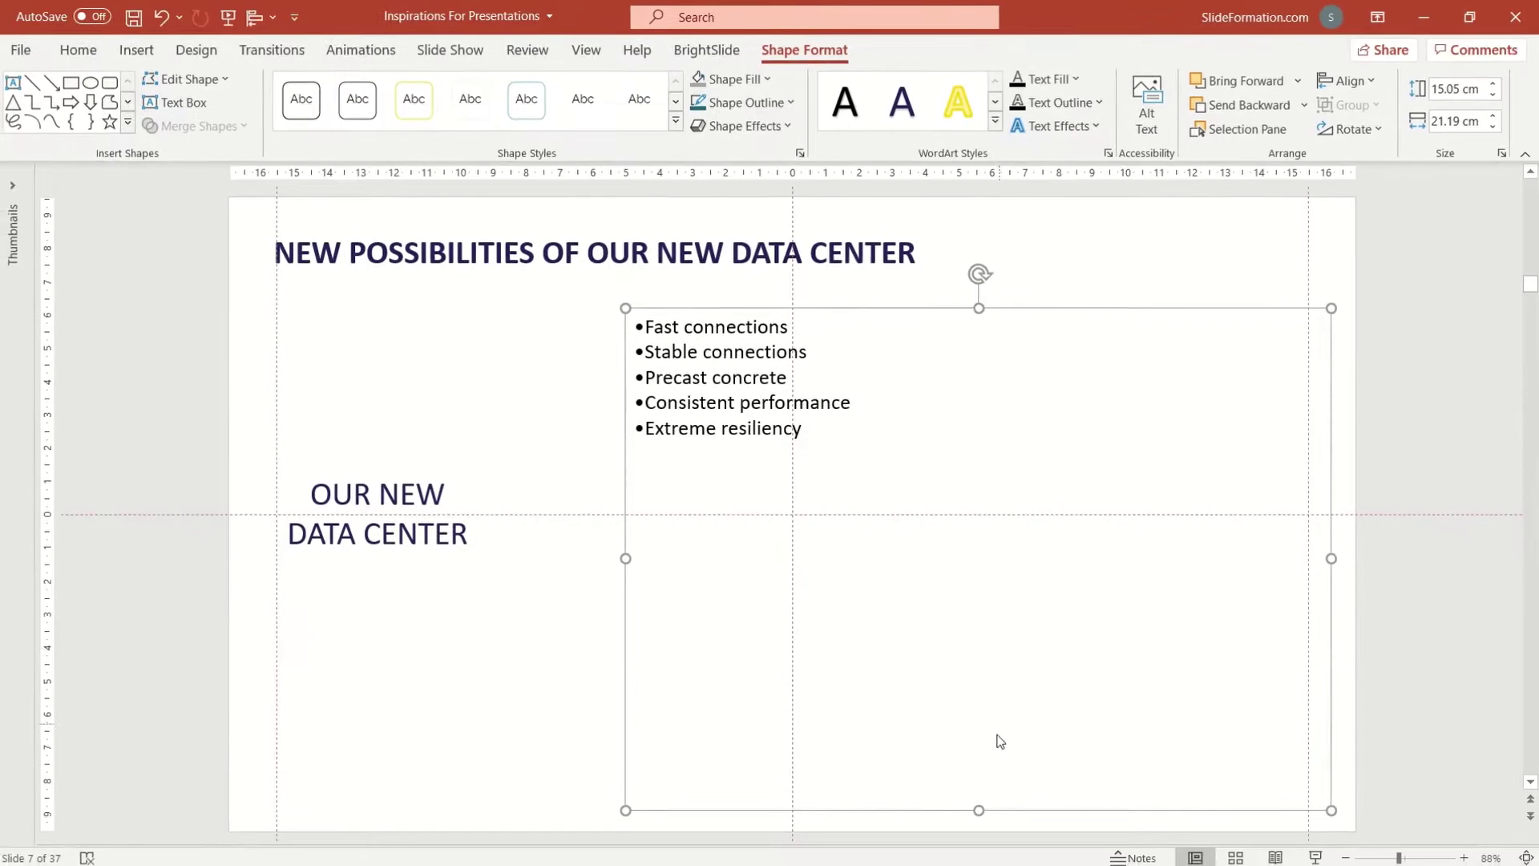
Resize the bullet list and move it and the OUR NEW DATA CENTER label lower right
drag(979, 810, 958, 471)
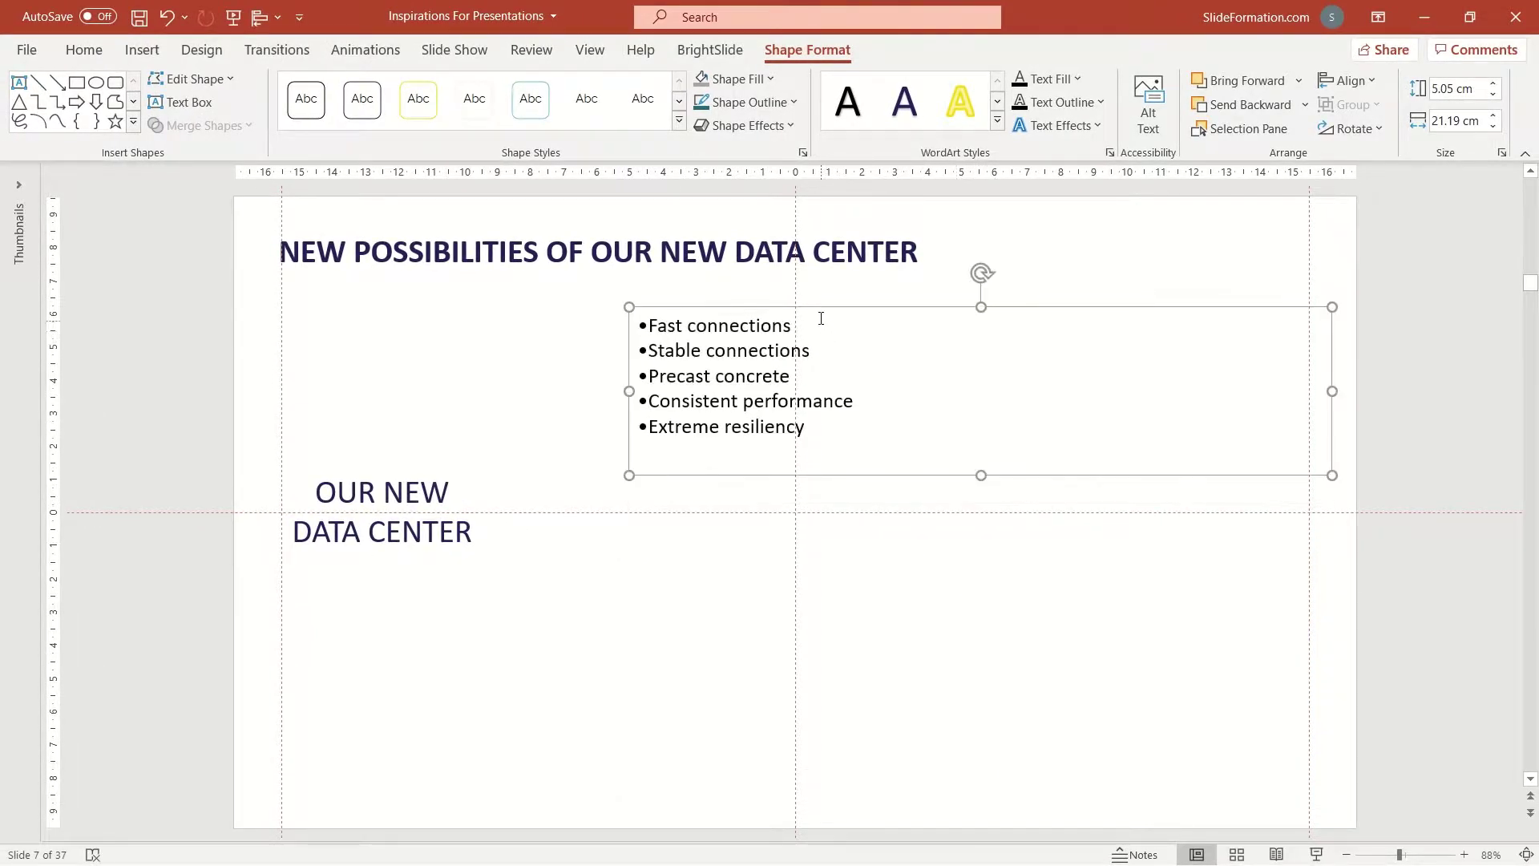
drag(812, 305, 1038, 436)
click(400, 492)
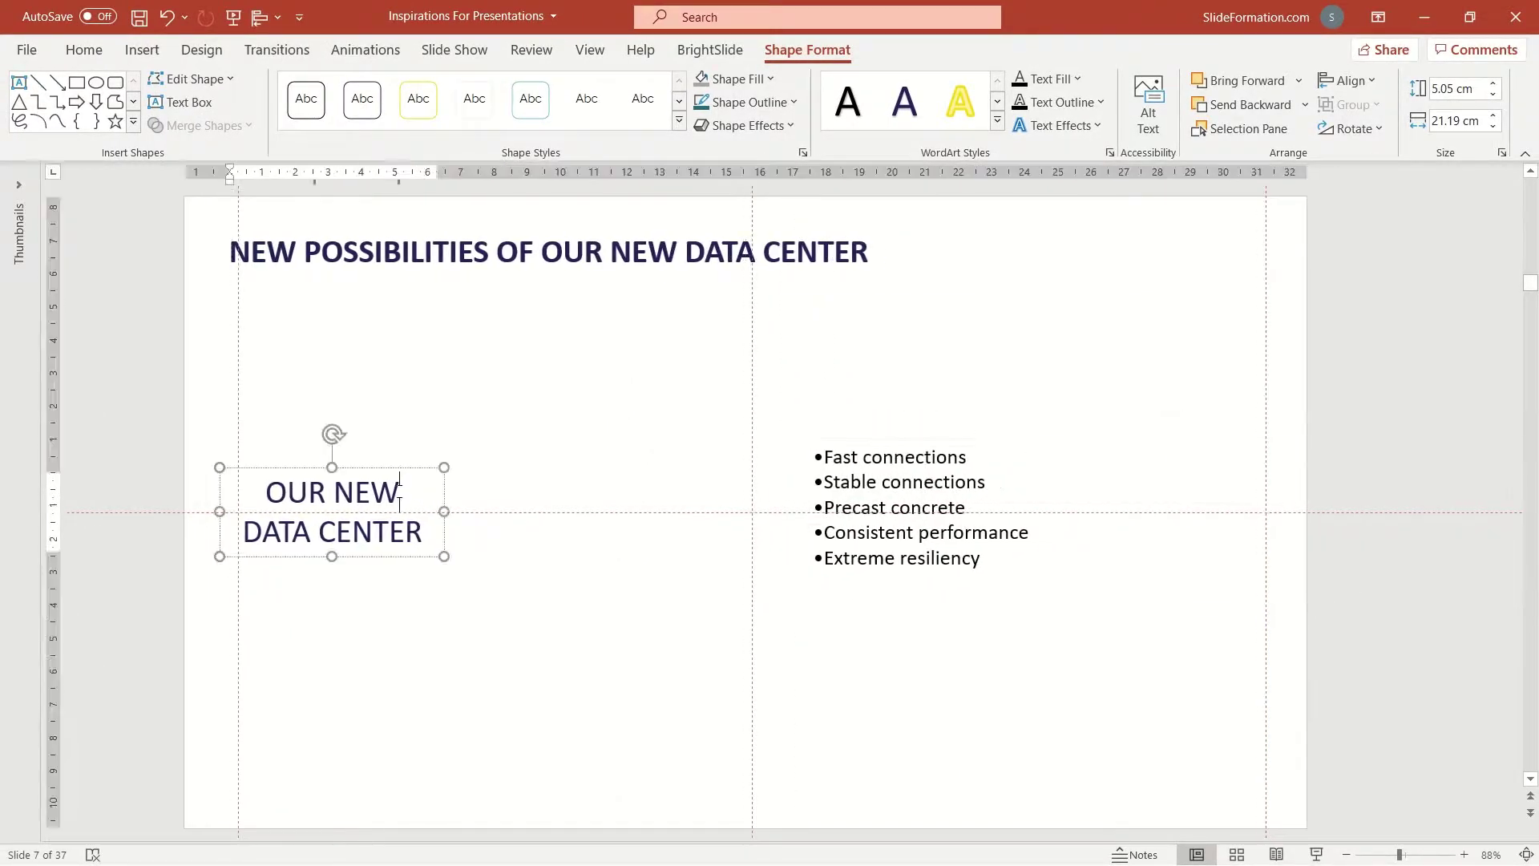
drag(395, 469, 535, 539)
click(872, 561)
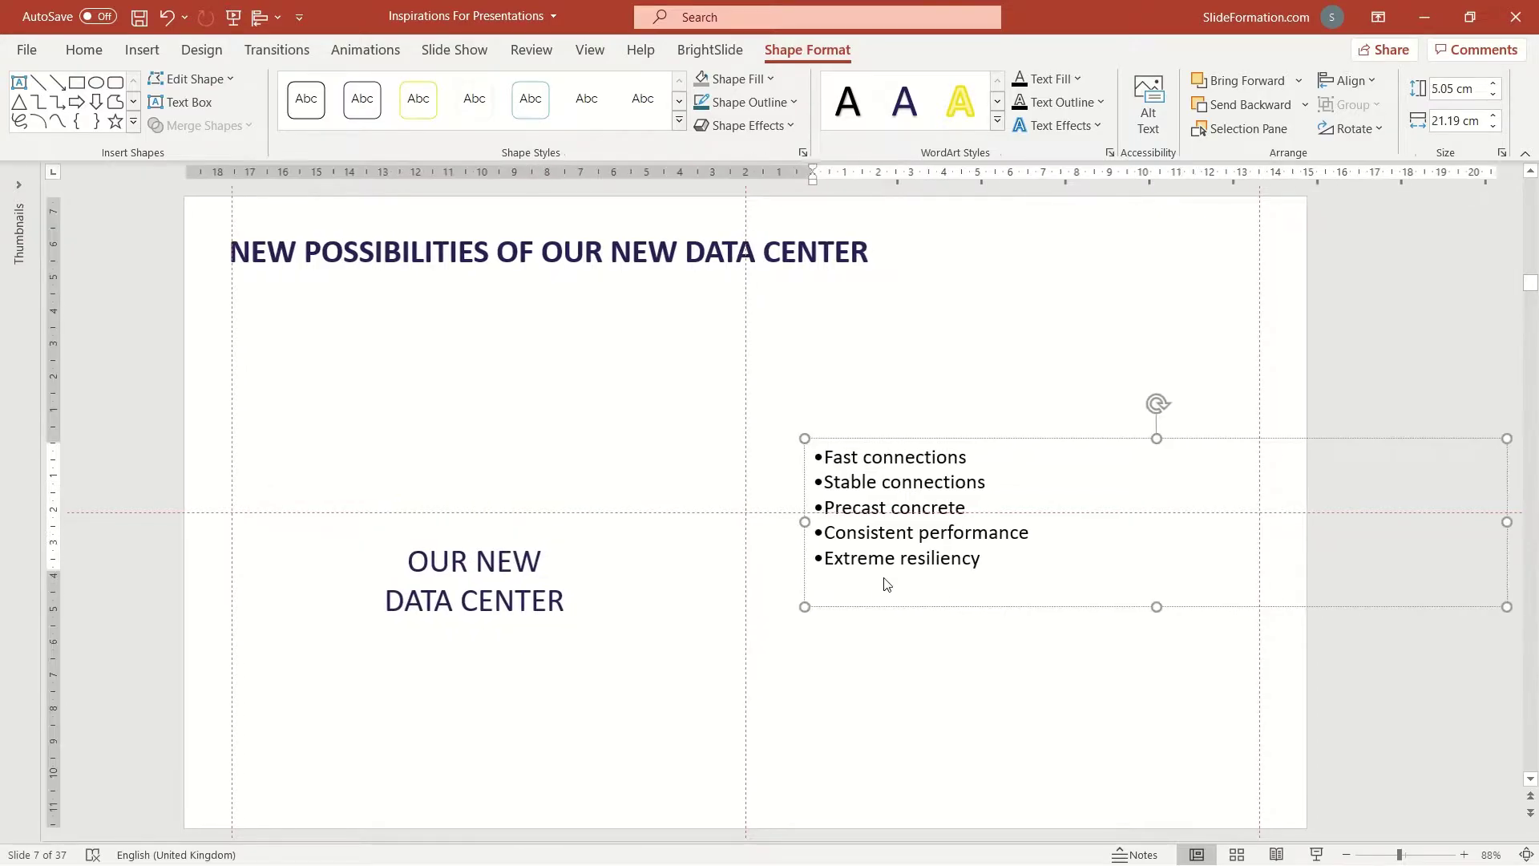
drag(892, 609, 932, 684)
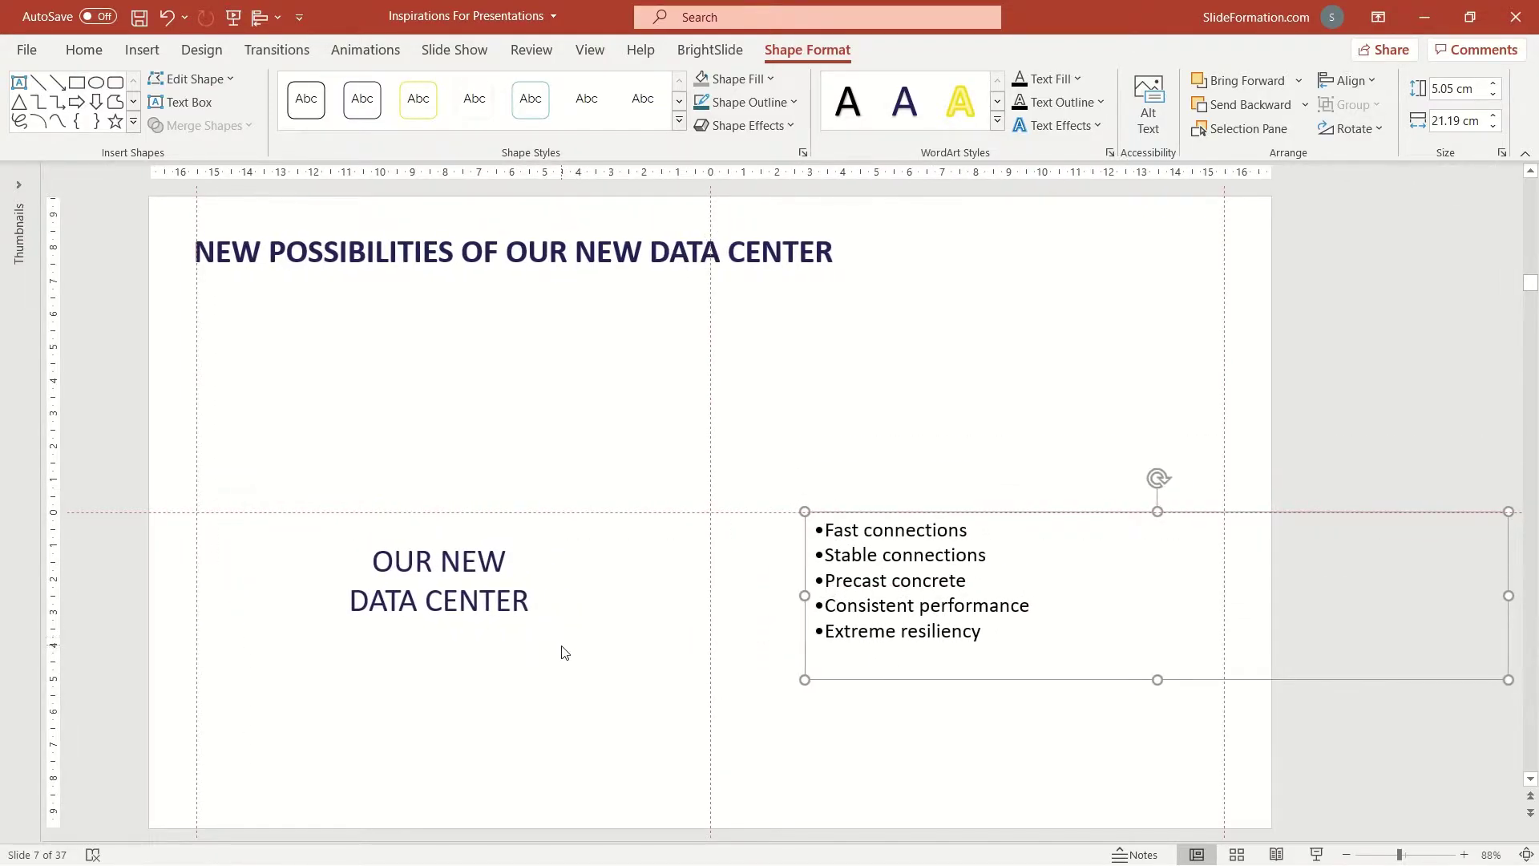
click(569, 692)
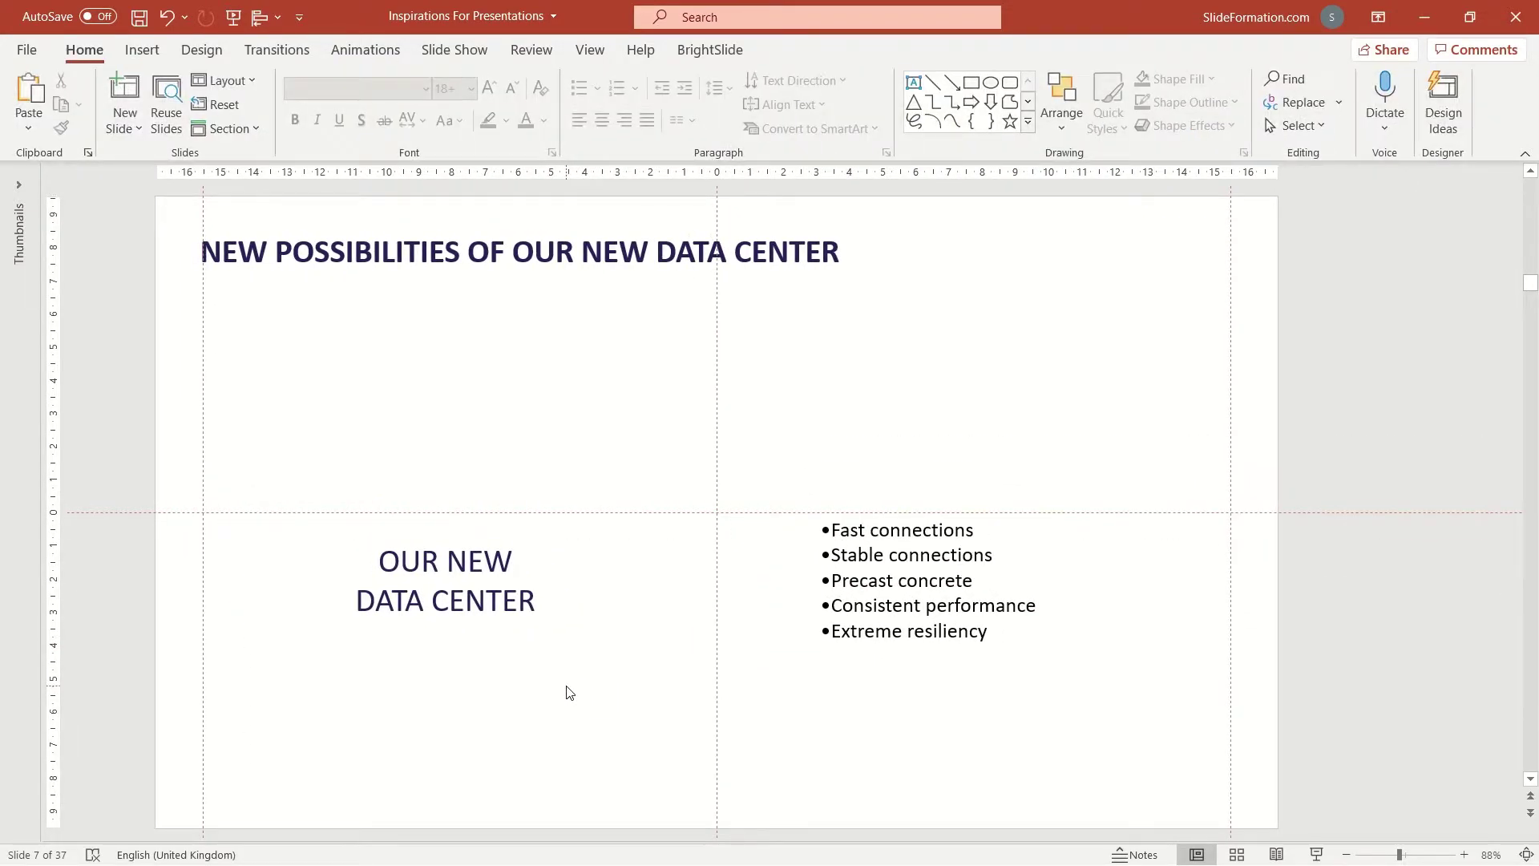
Draw a large teal circle behind the OUR NEW DATA CENTER label, sent to back
click(992, 90)
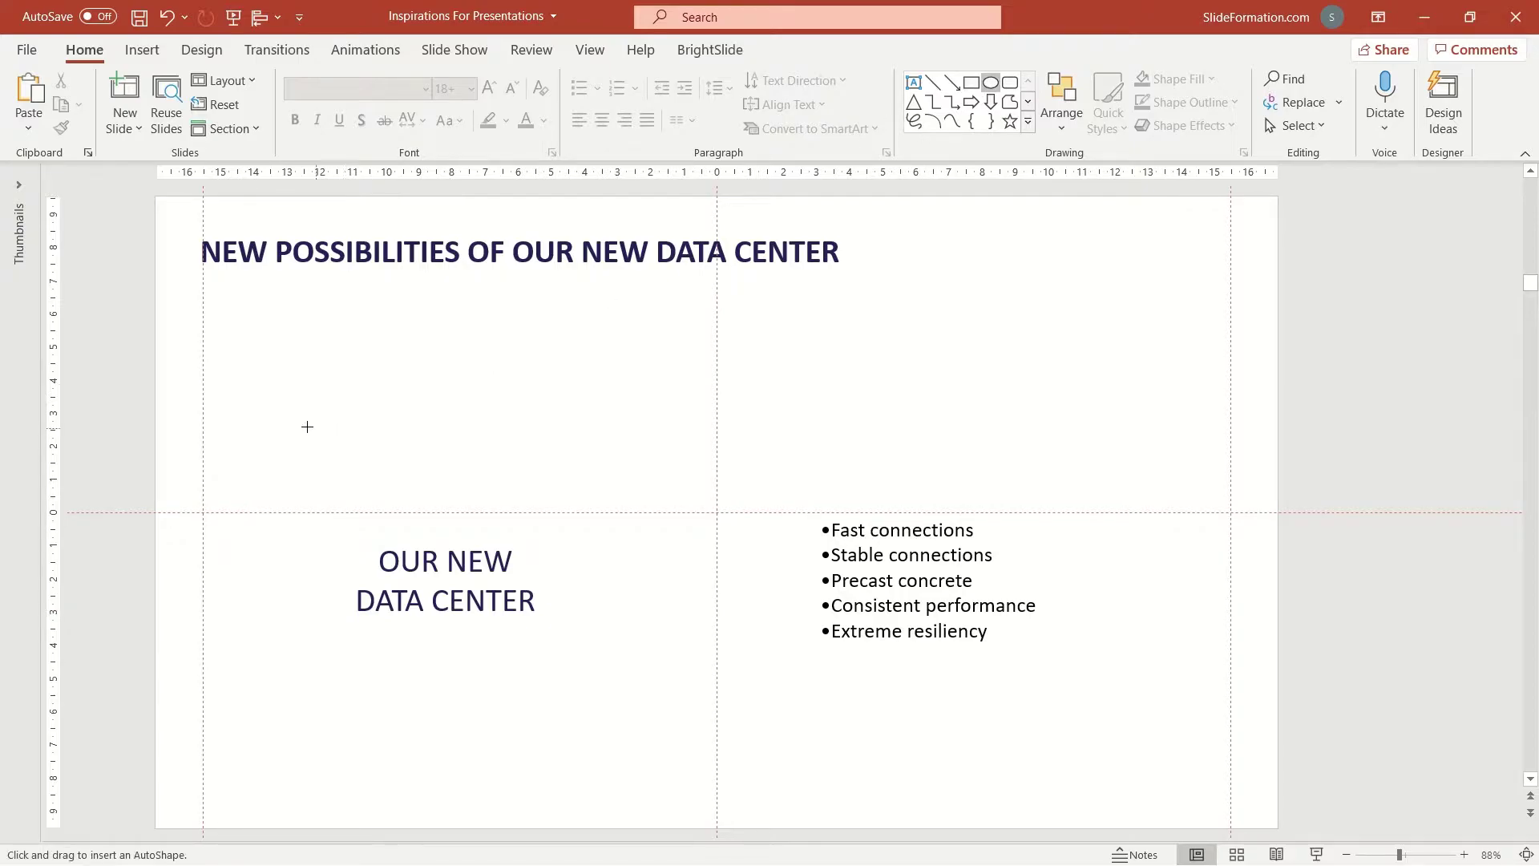
drag(307, 426, 661, 770)
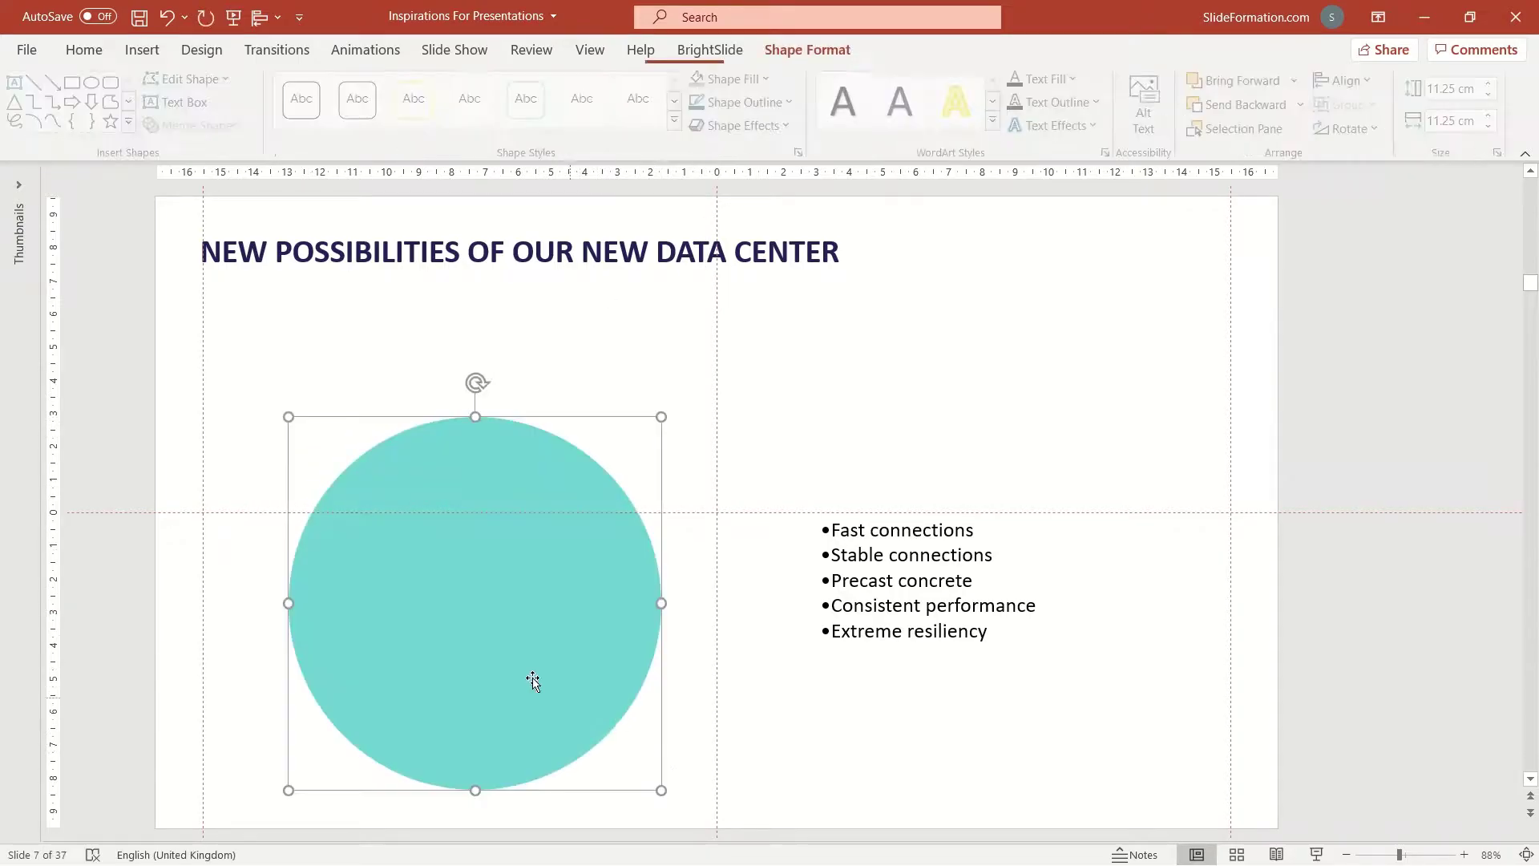
drag(533, 682, 500, 601)
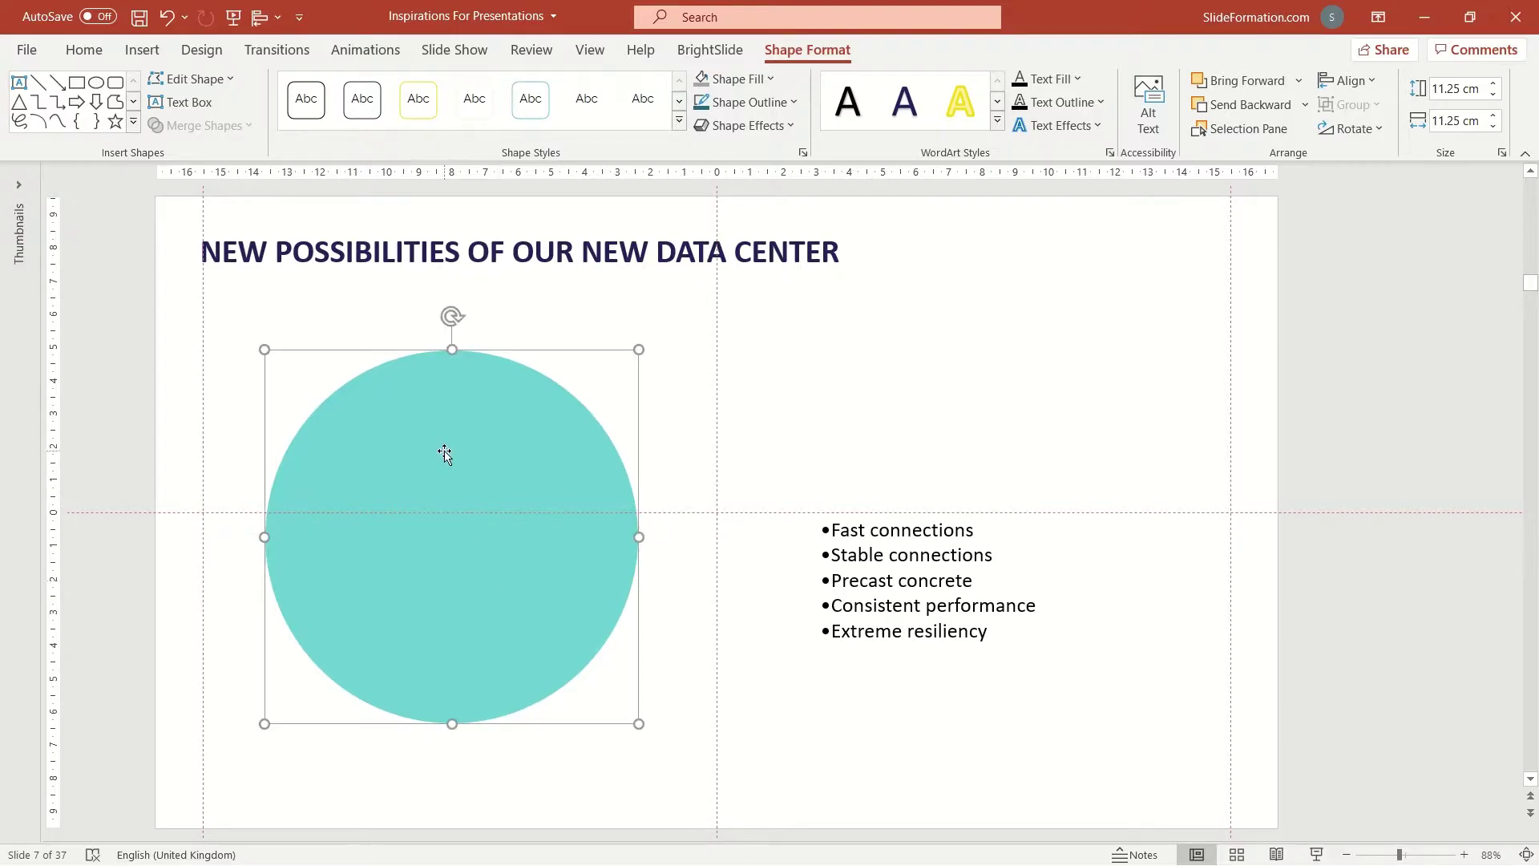
right_click(445, 451)
click(535, 425)
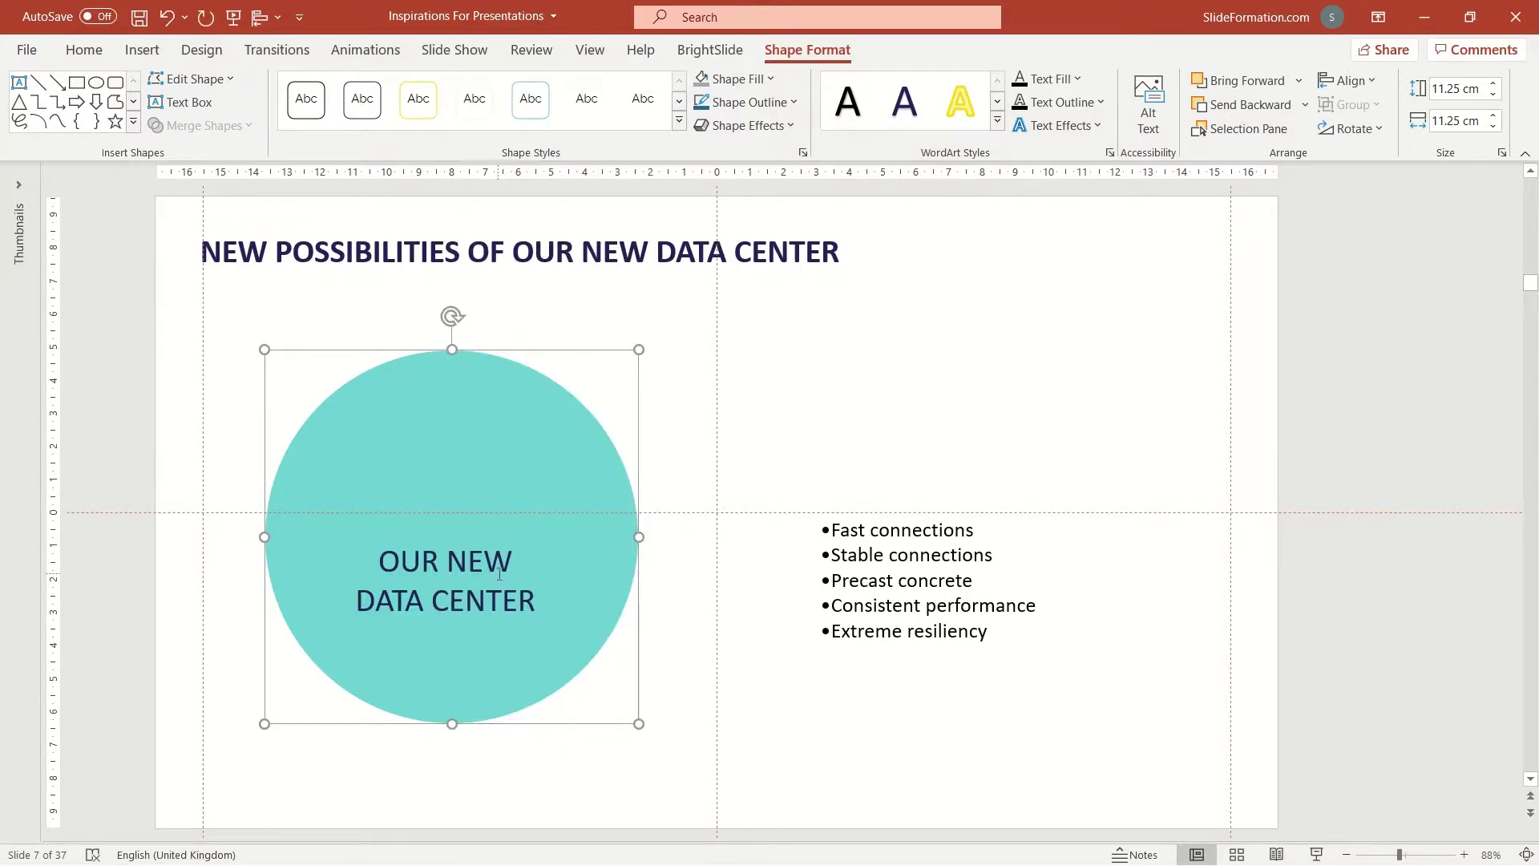
click(496, 542)
drag(495, 542, 502, 574)
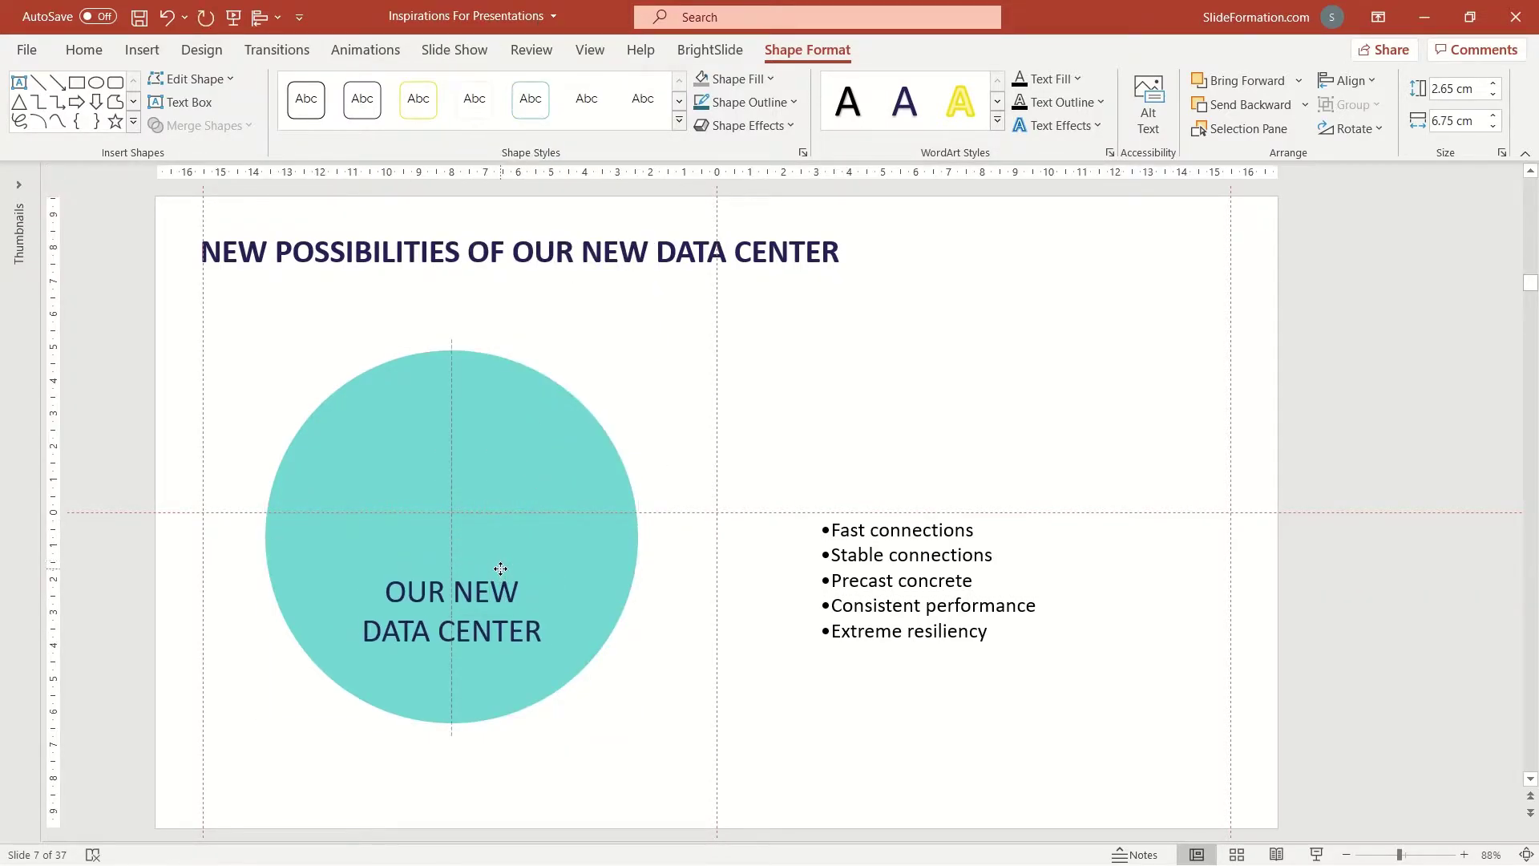
Duplicate the circle, give the copy a thin yellow outline and no fill, and enlarge it
click(543, 417)
drag(542, 416, 700, 411)
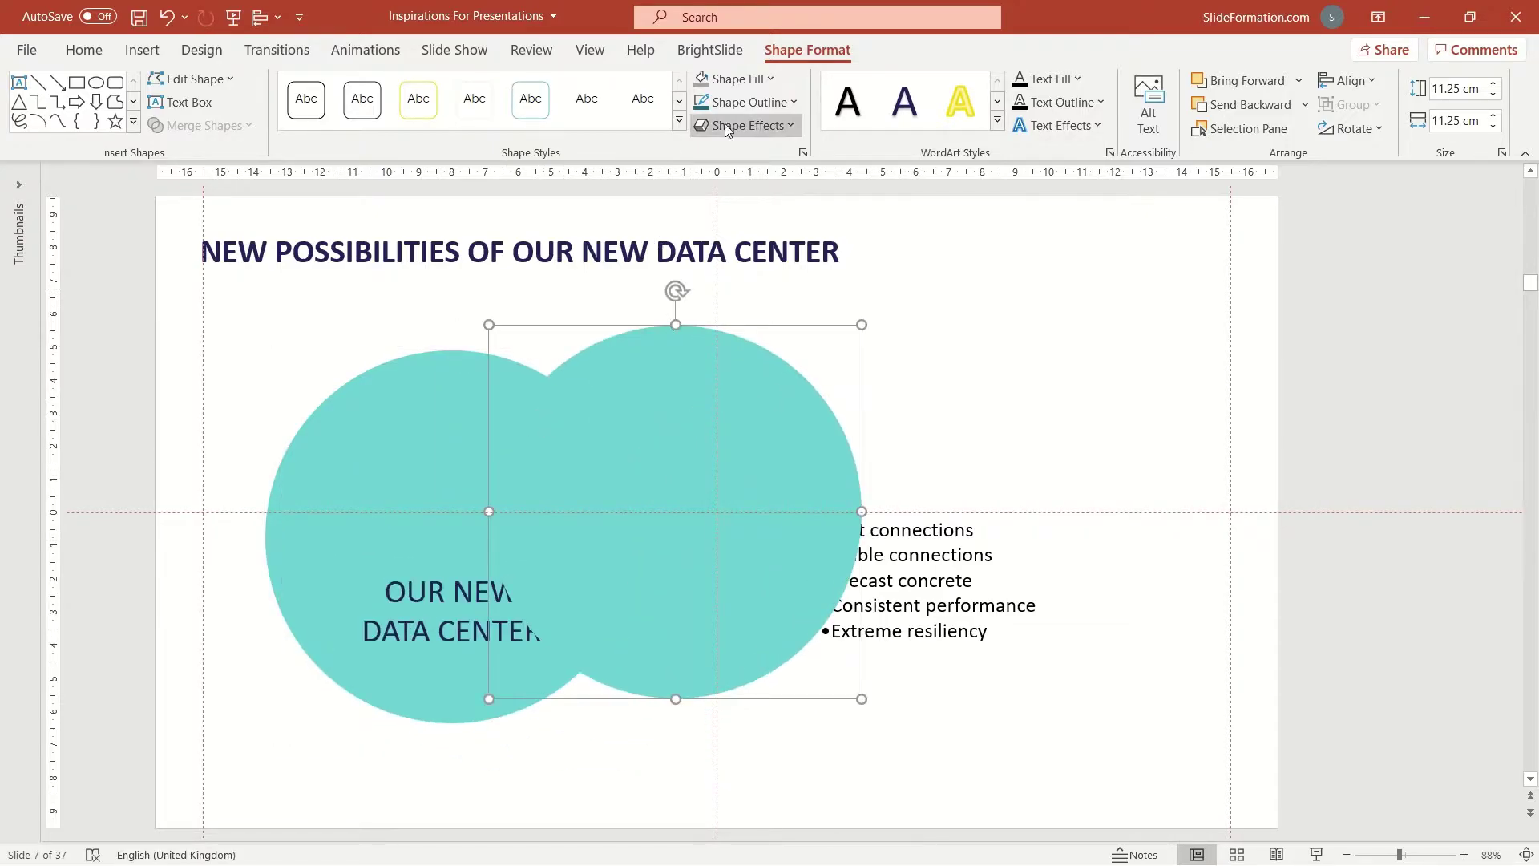
click(736, 102)
click(782, 160)
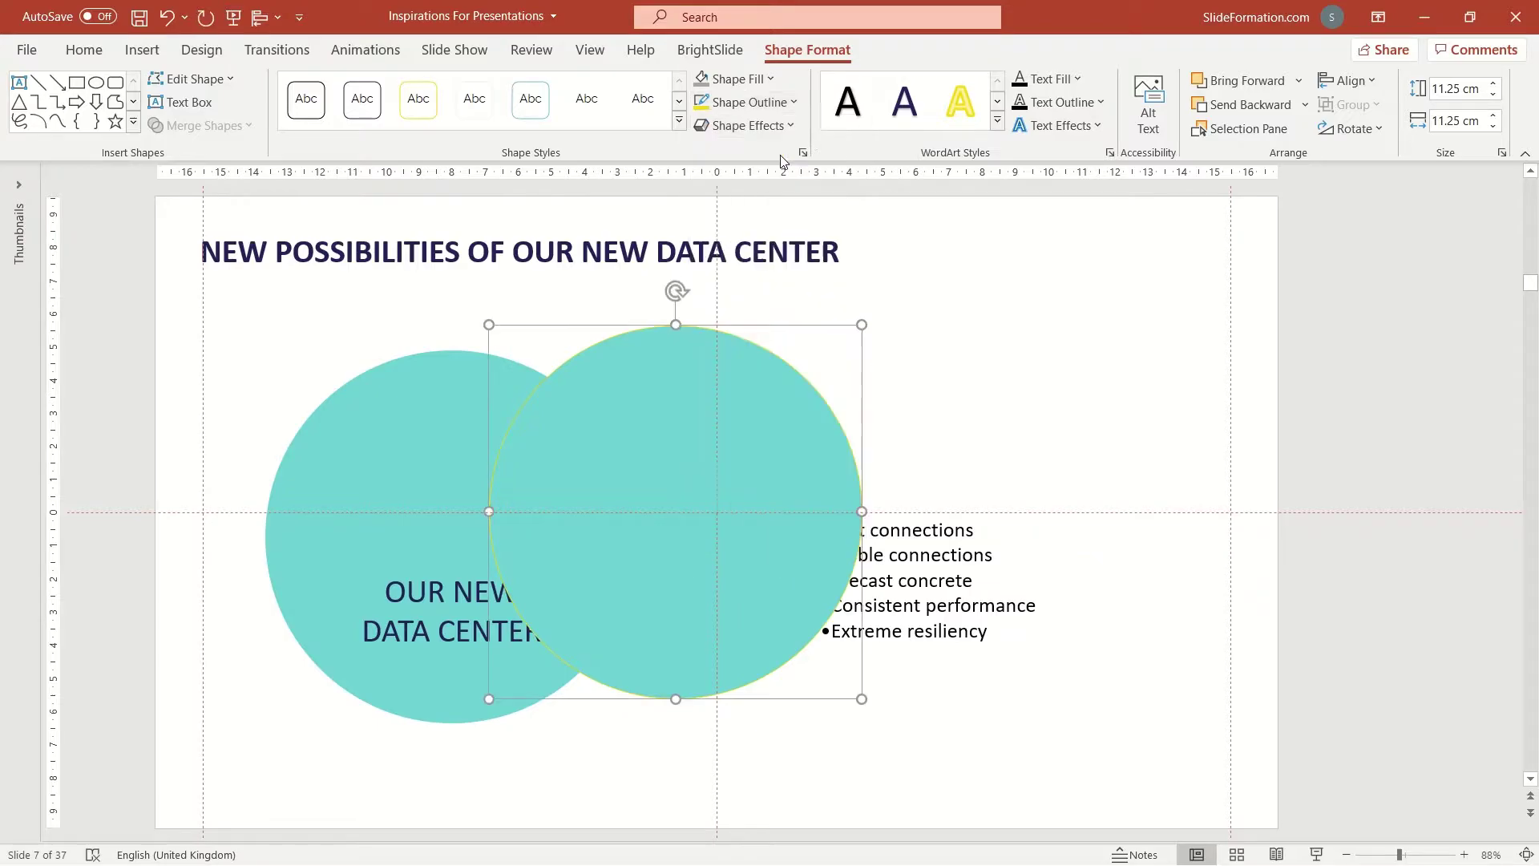
click(745, 84)
click(757, 357)
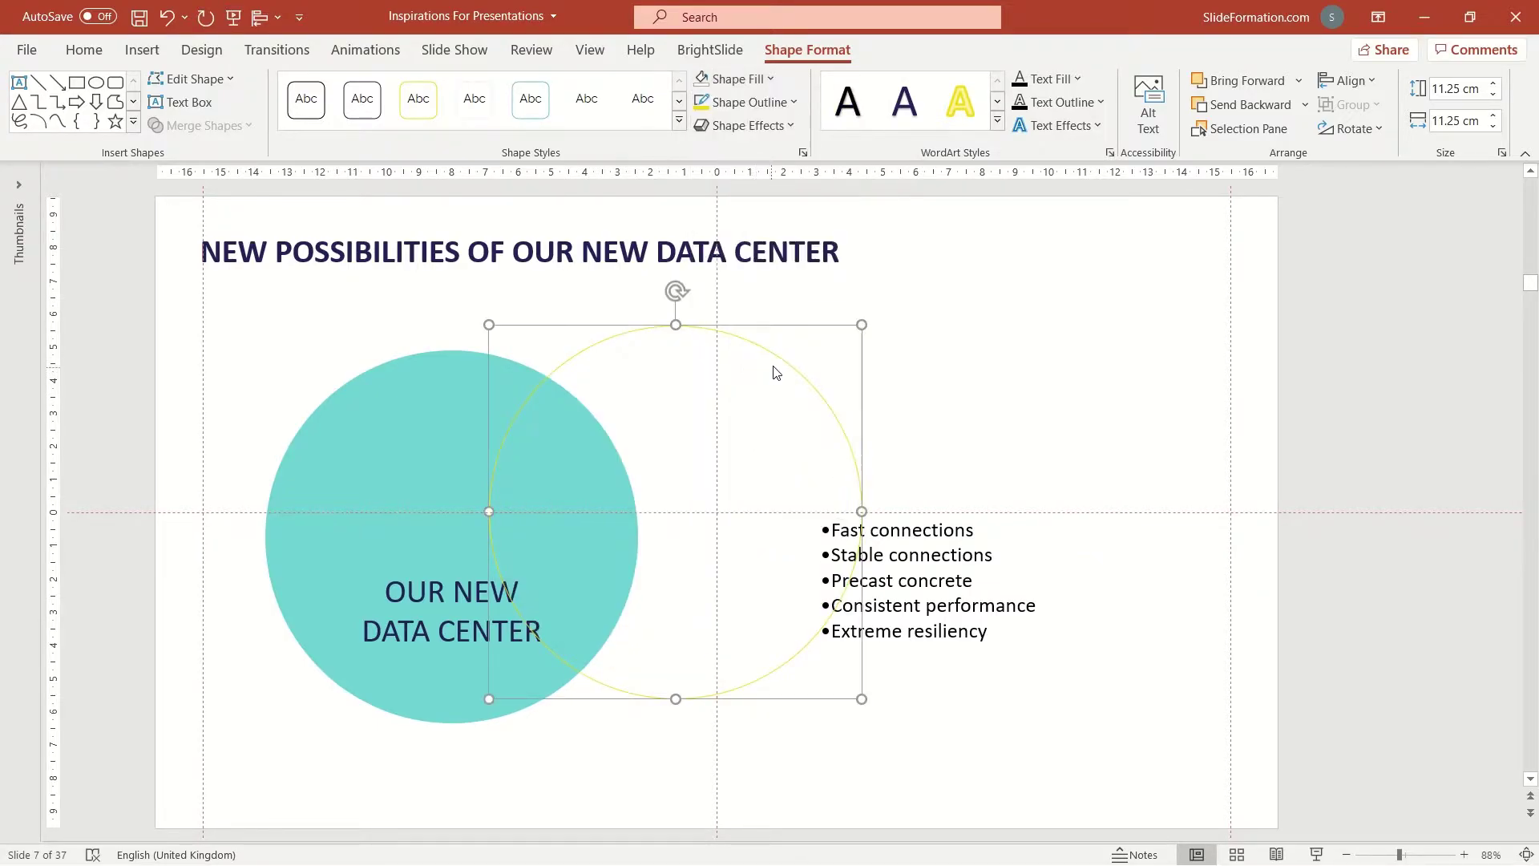
drag(861, 325, 593, 376)
Align both circles center and middle so they are concentric
shift+click(512, 380)
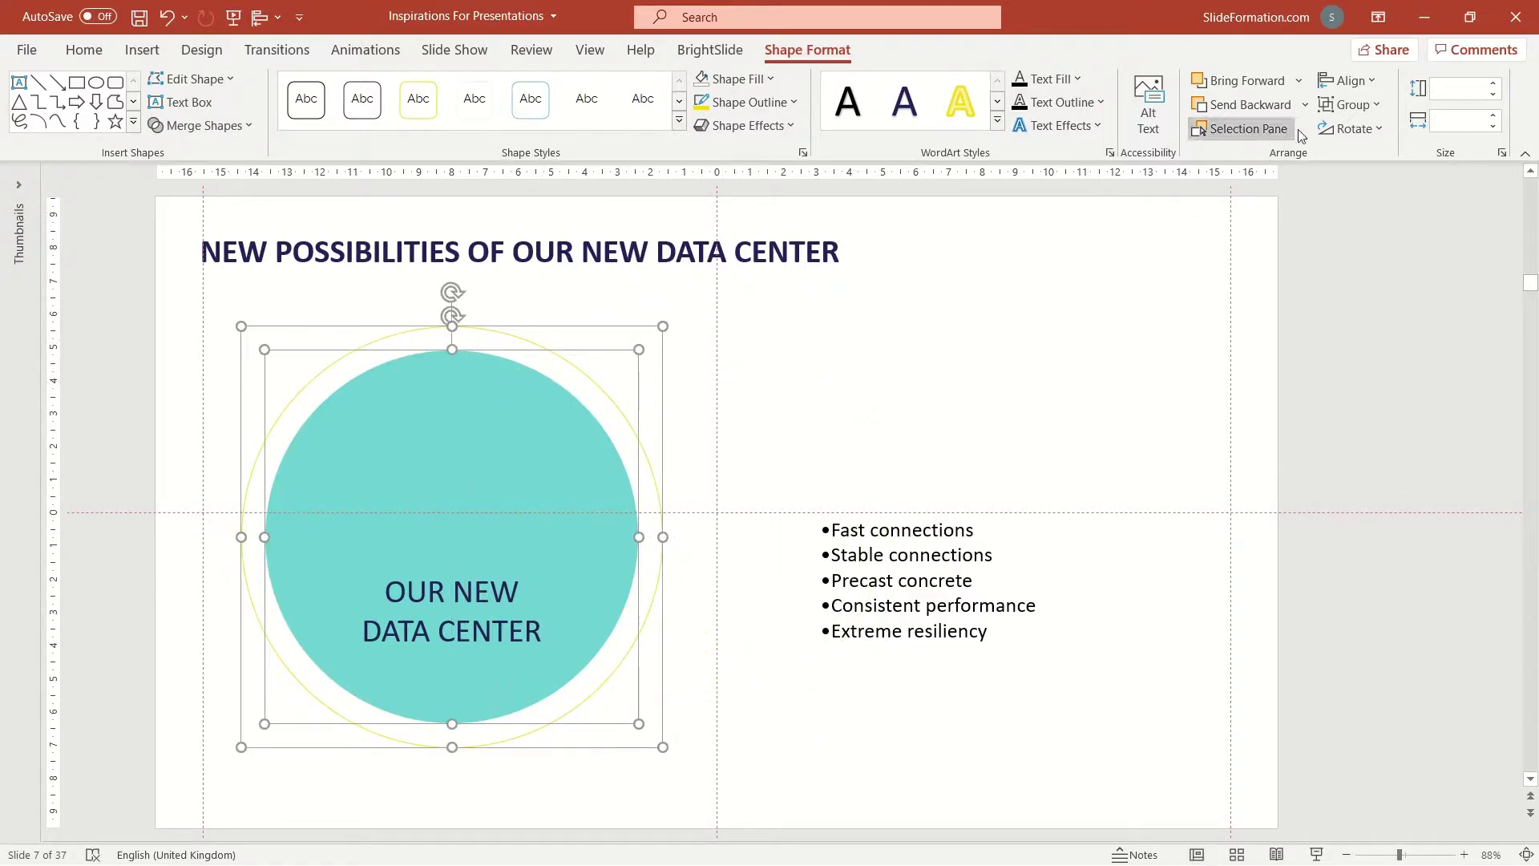
click(1347, 80)
click(1363, 136)
click(1347, 80)
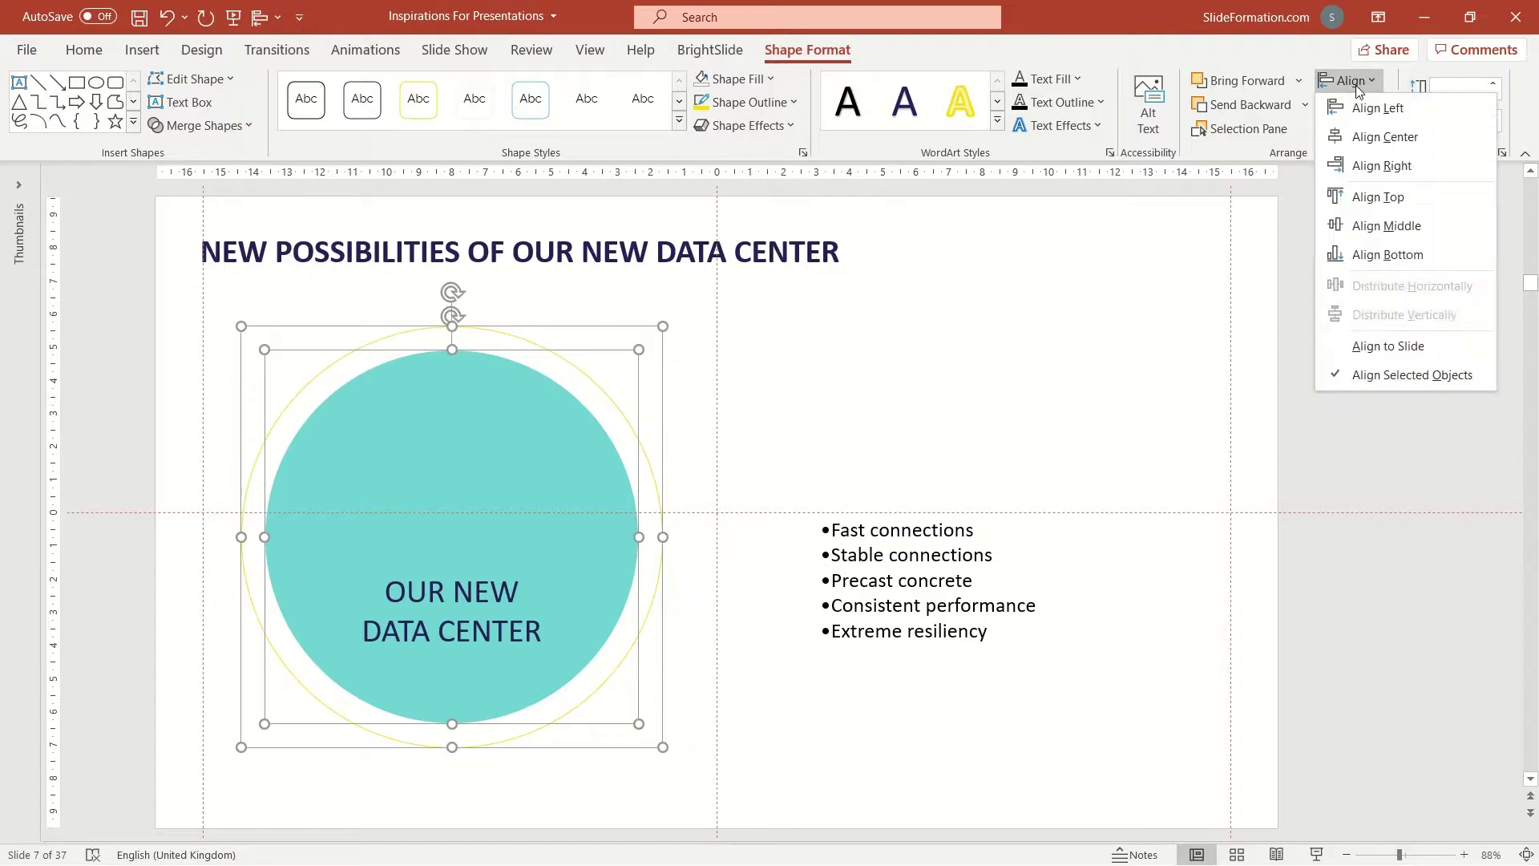
click(1387, 238)
click(808, 403)
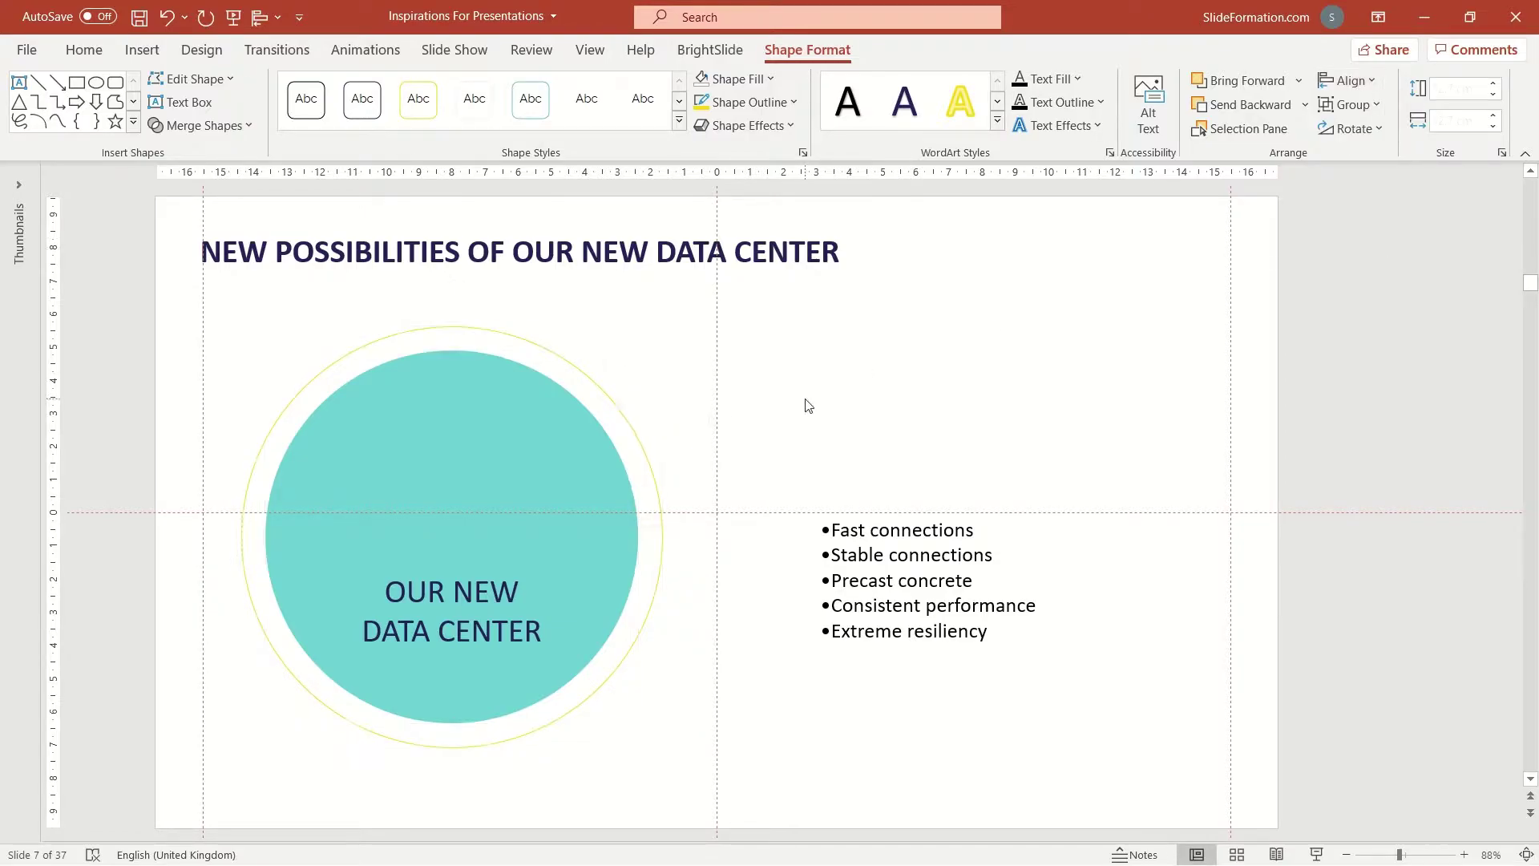
Cover the left half of the circles with a white-filled rectangle
click(972, 83)
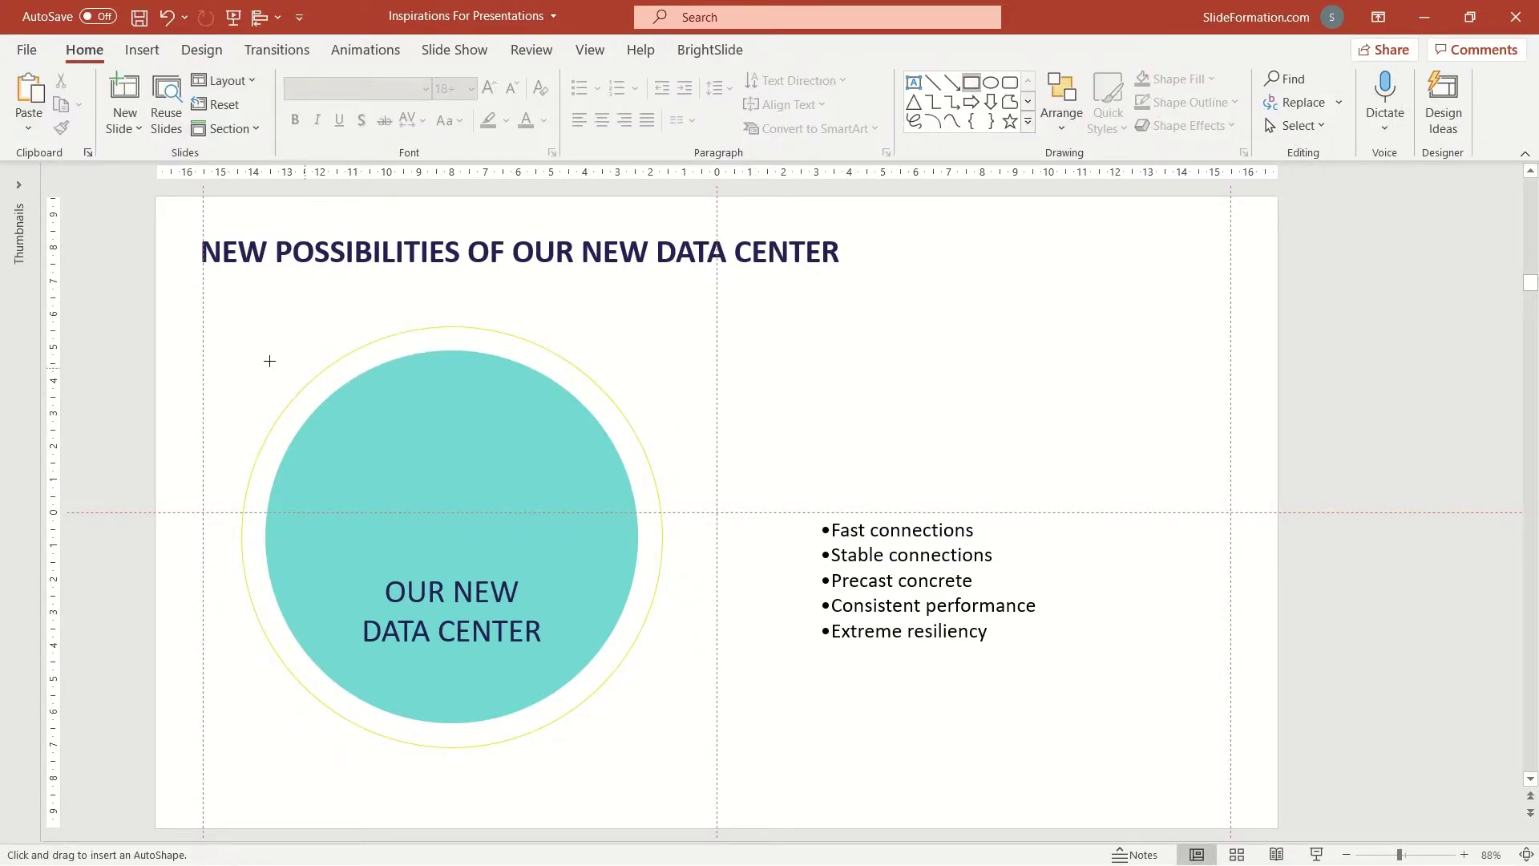
drag(204, 308, 536, 789)
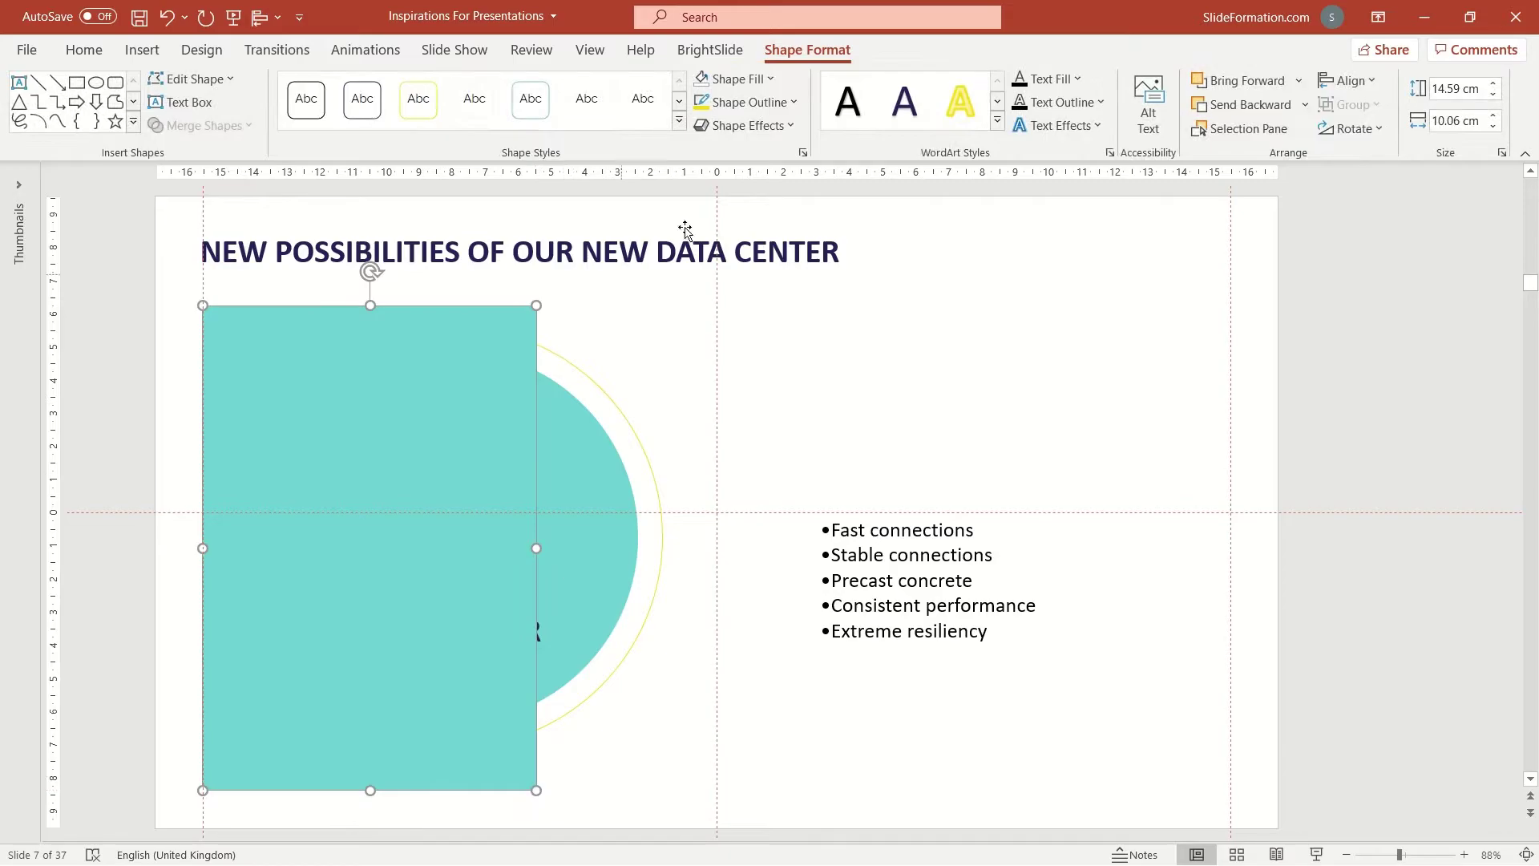
click(734, 78)
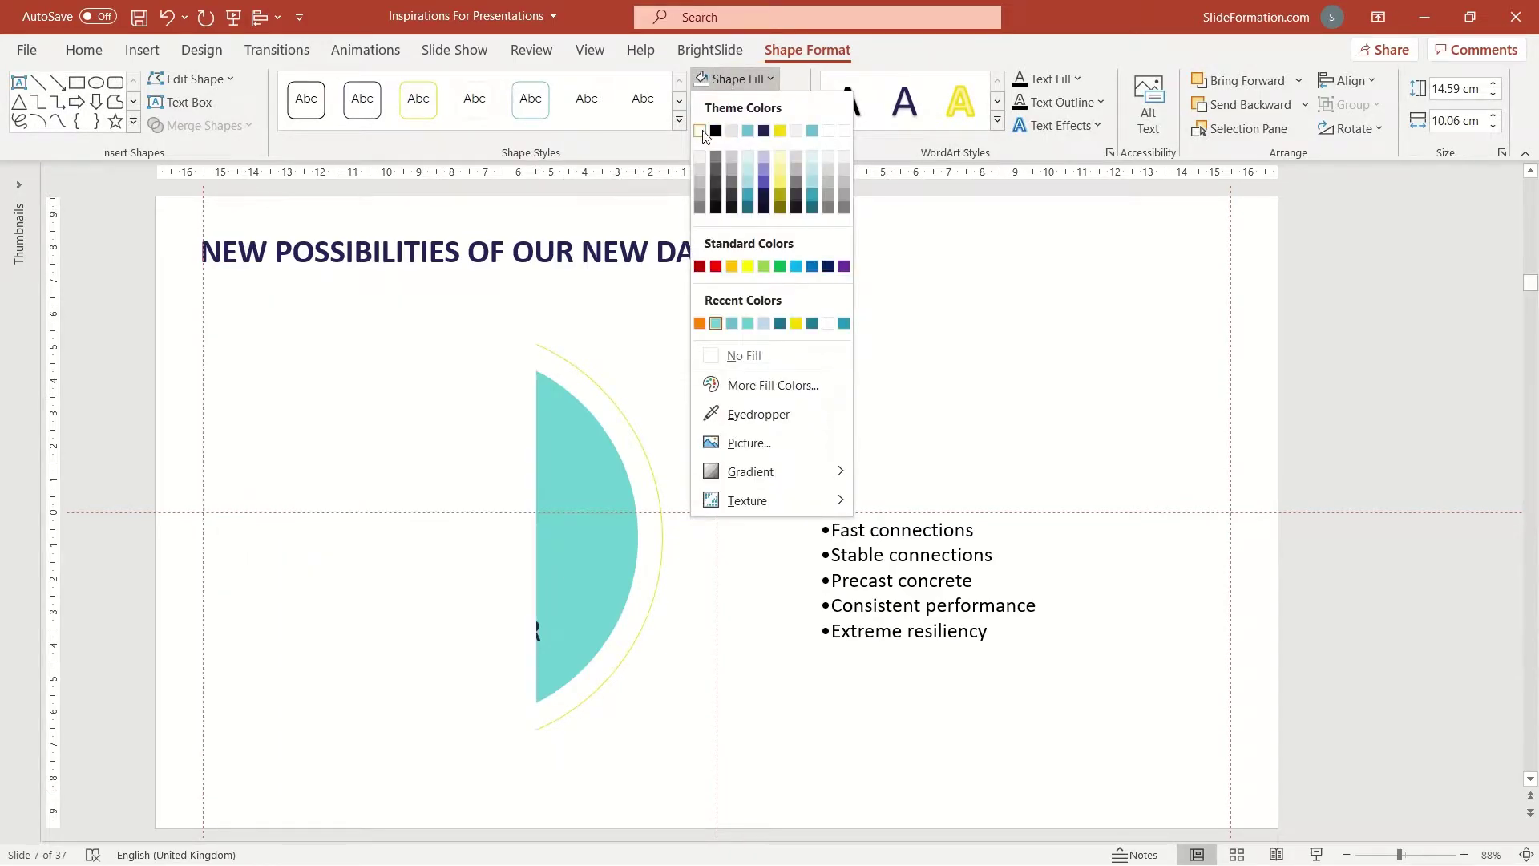
click(703, 132)
click(632, 437)
Bring the teal circle and its label in front of the white rectangle
double_click(592, 458)
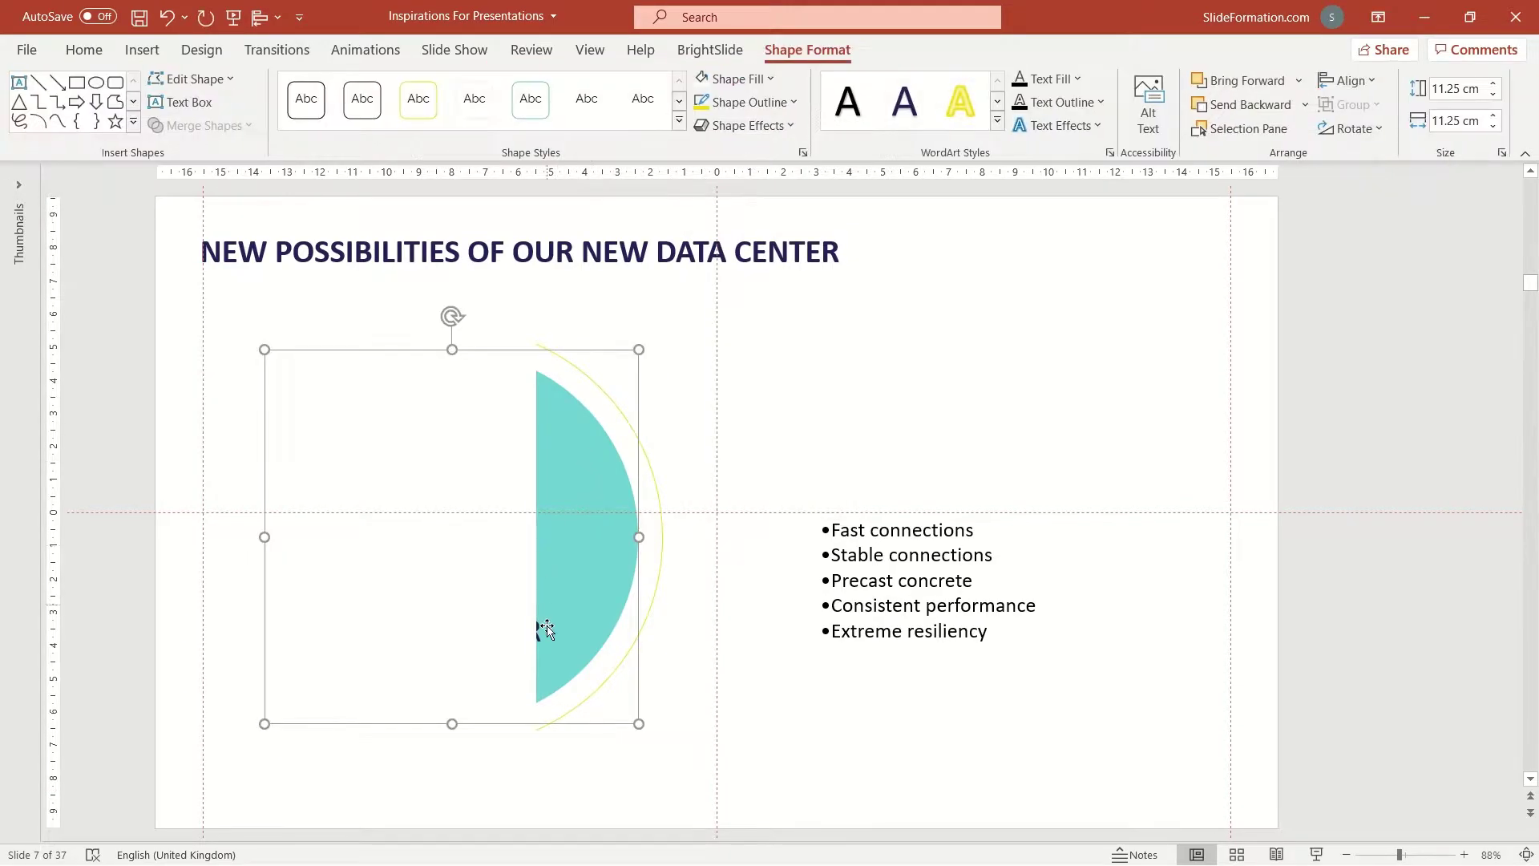
shift+click(544, 635)
right_click(590, 497)
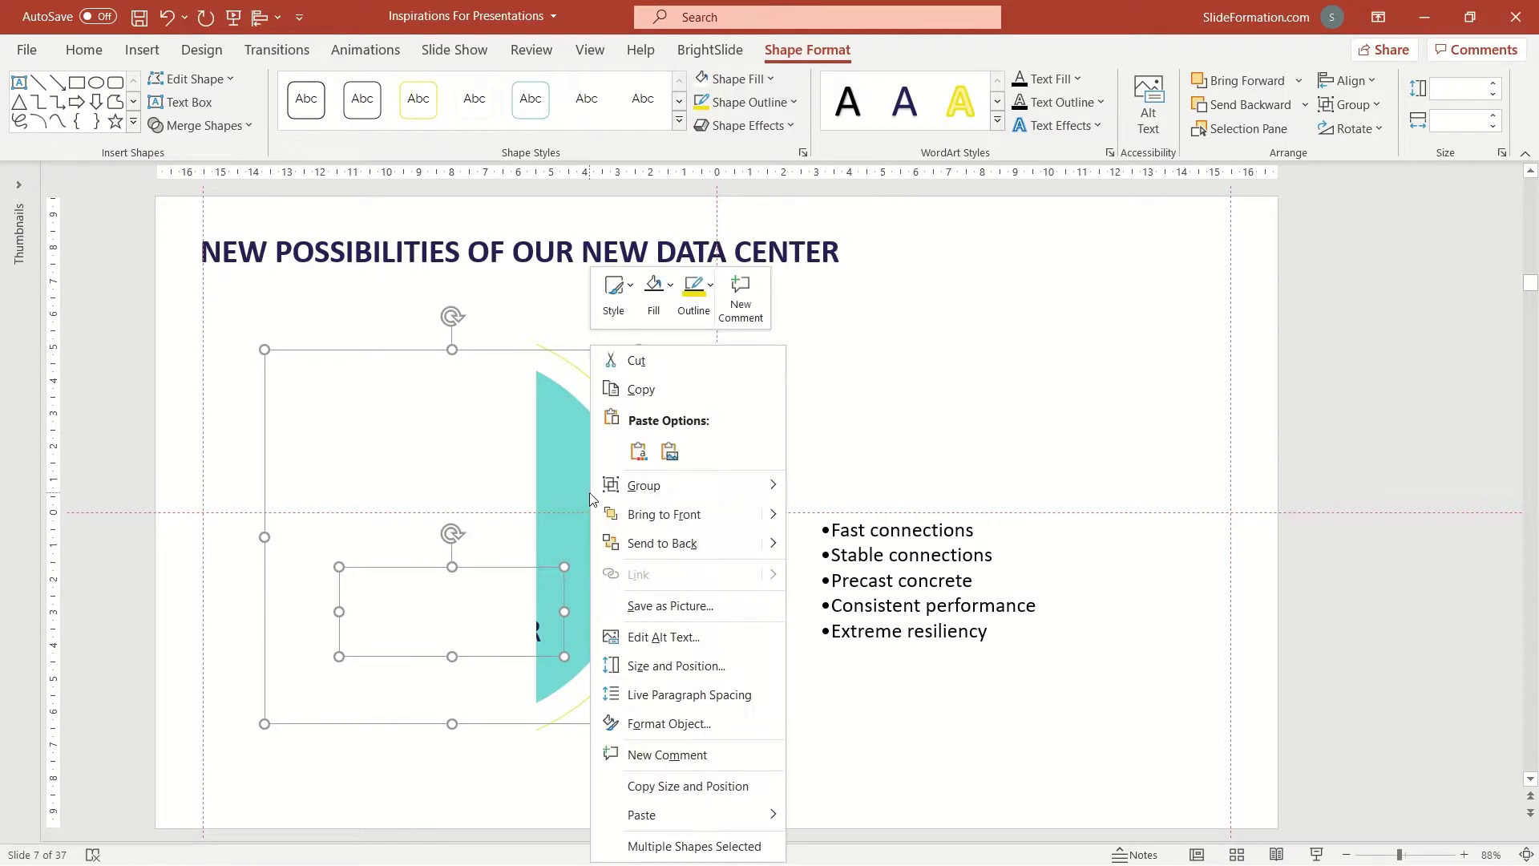
click(668, 514)
click(738, 430)
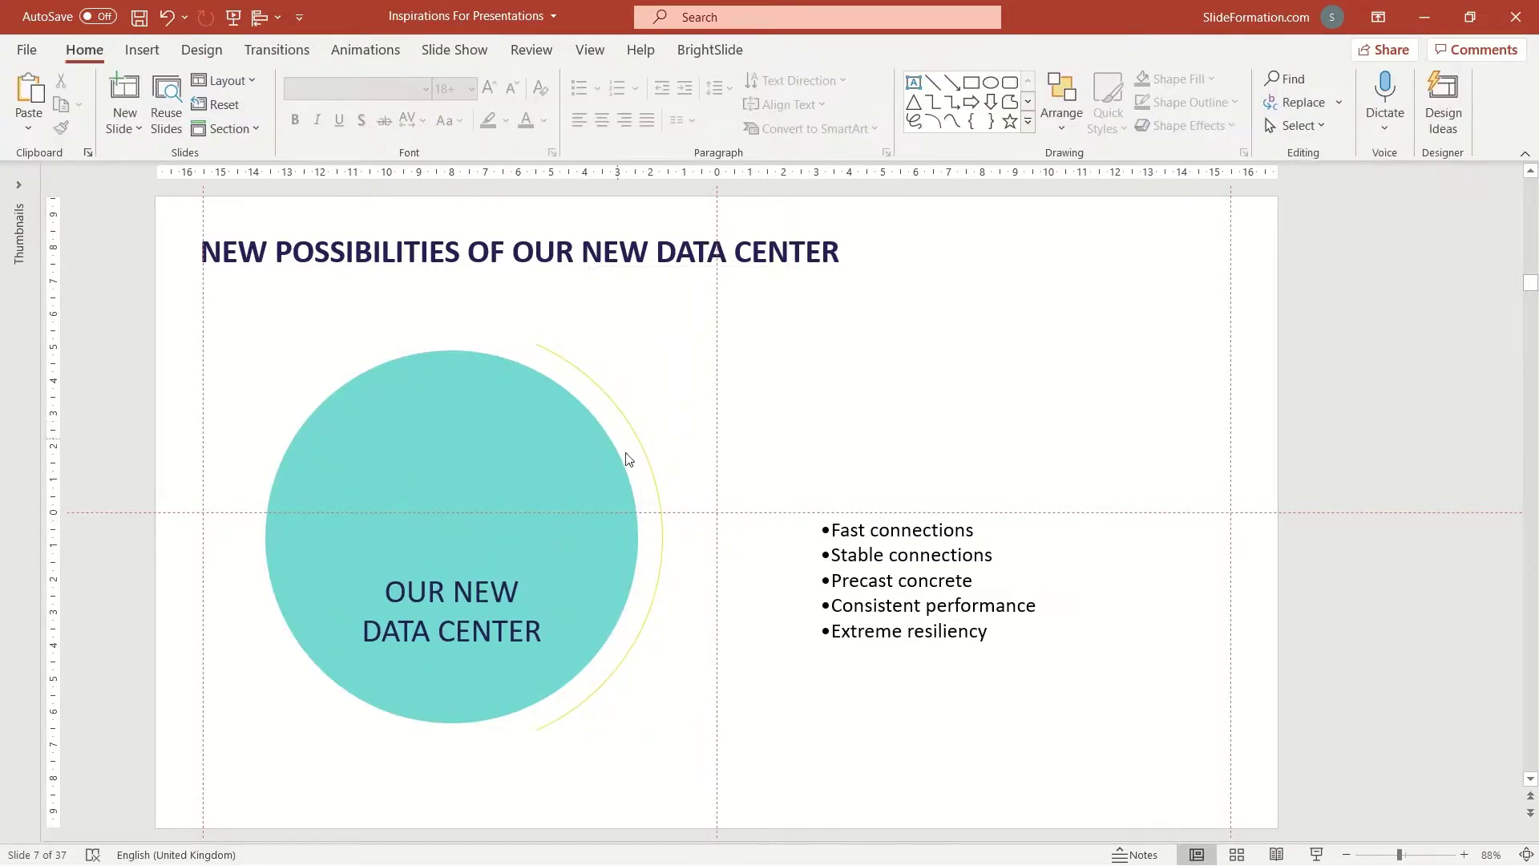
Adjust the white rectangle so it covers the yellow ring's left half
click(659, 503)
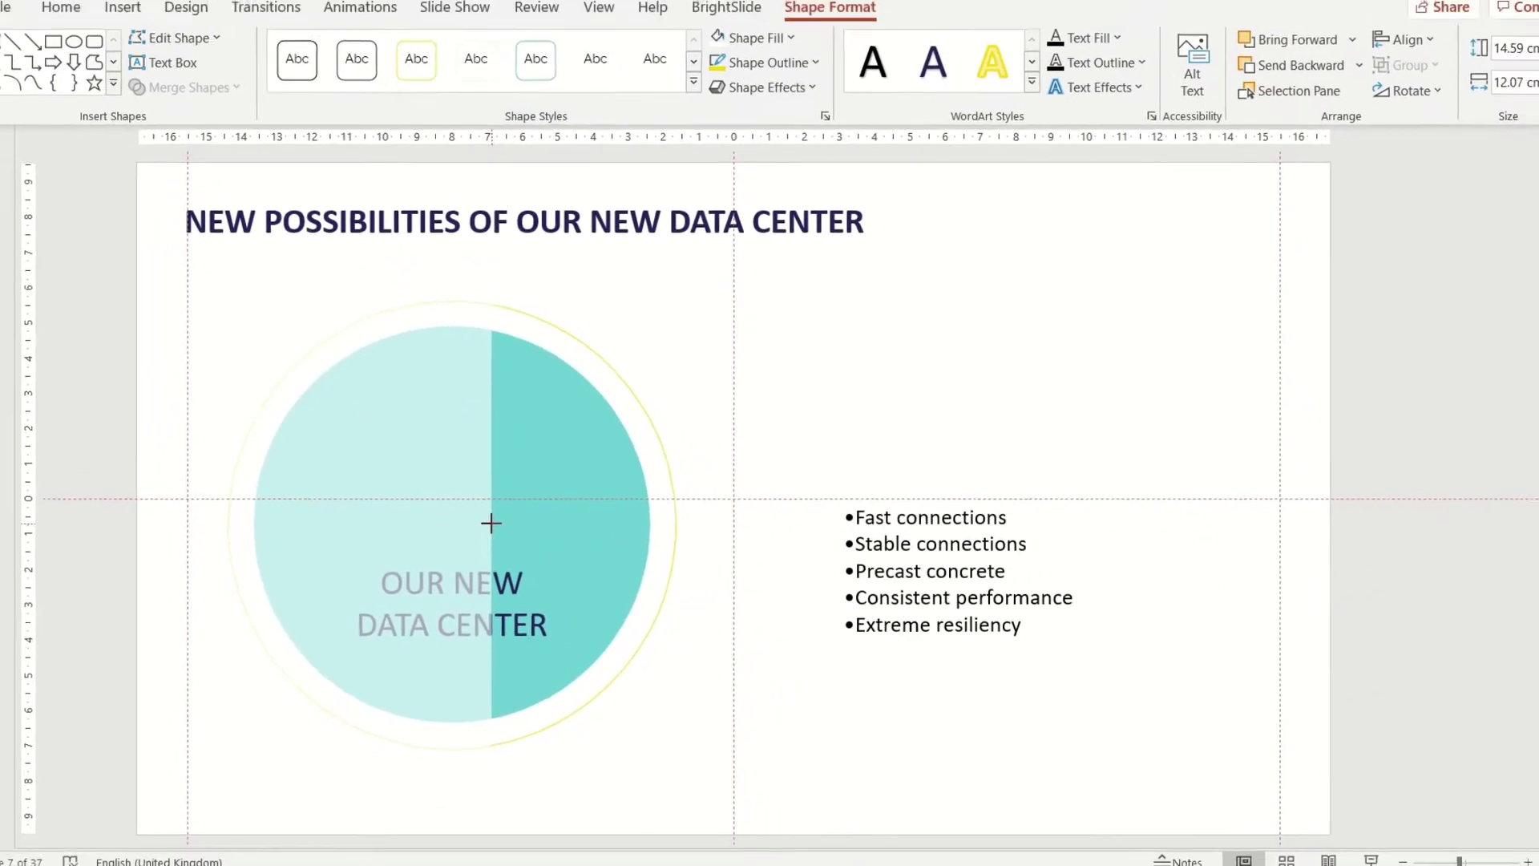
drag(491, 522, 492, 521)
click(786, 467)
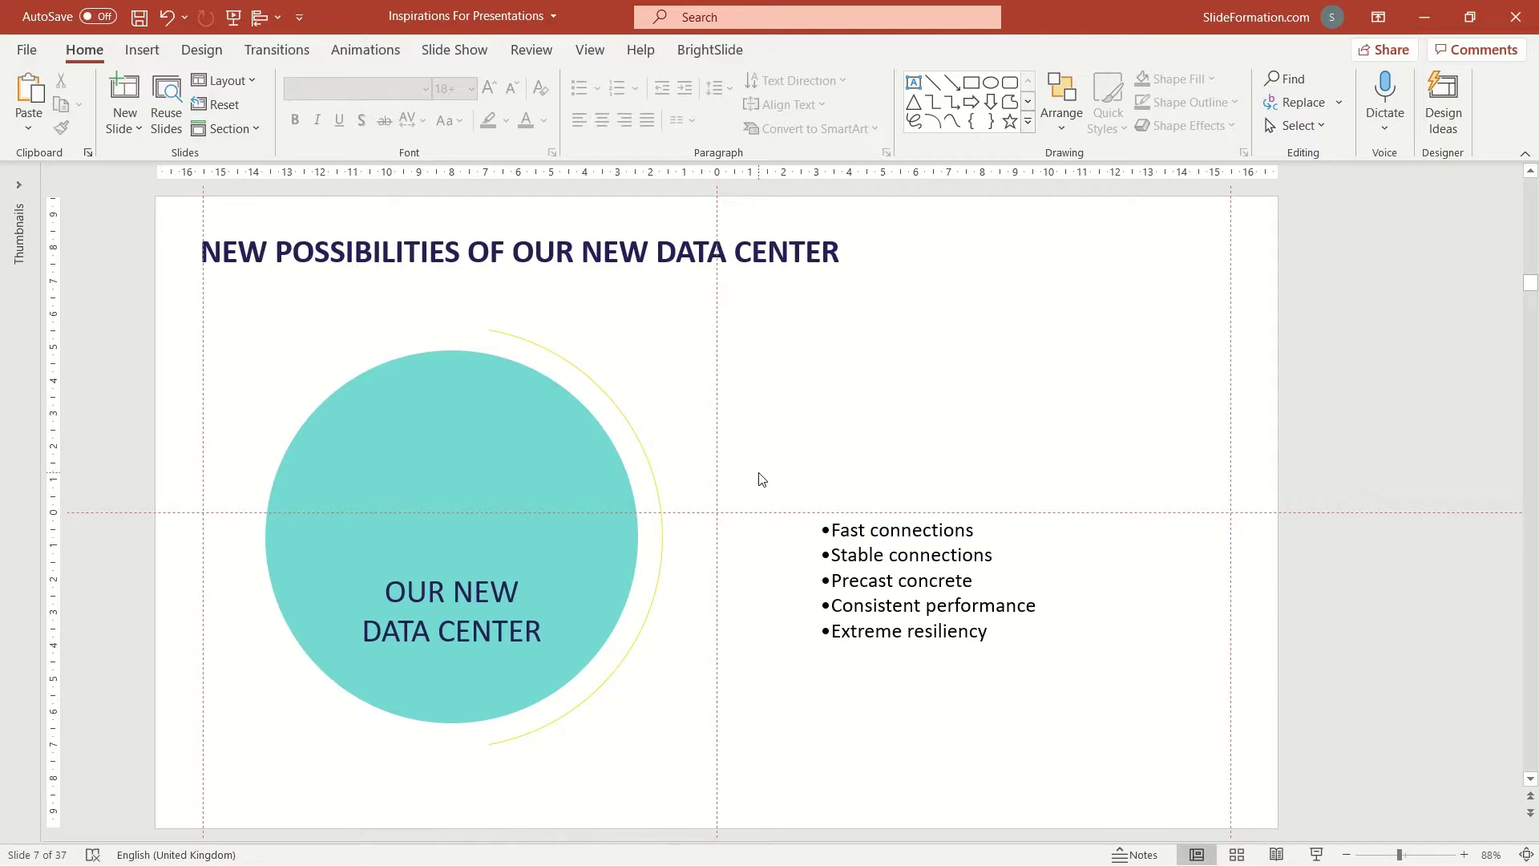
Draw a small circle at the arc's top end and shrink it to 0.57 cm
click(991, 83)
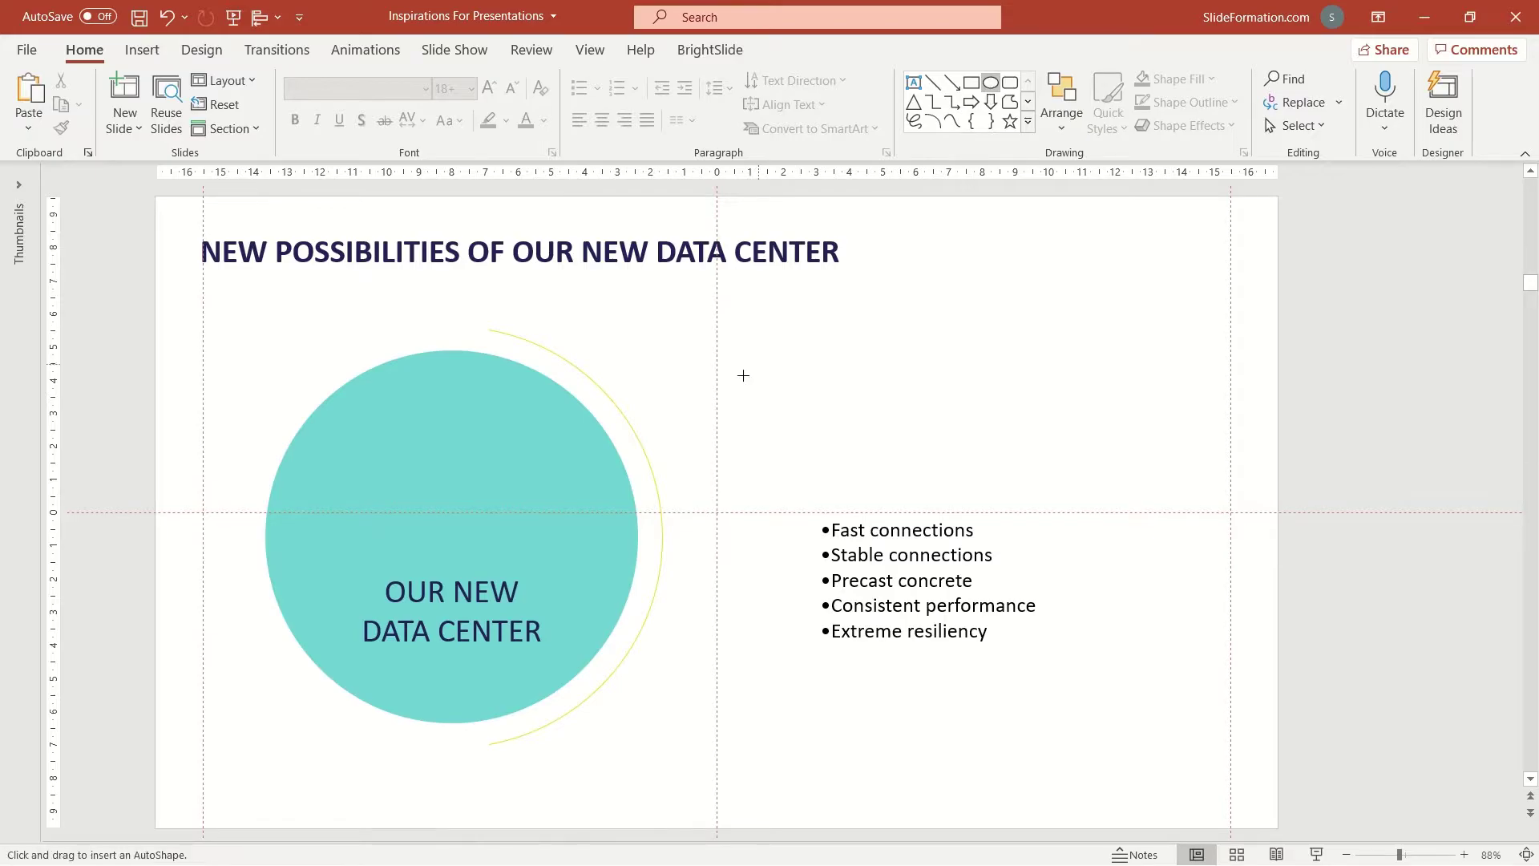
mouse_move(768, 406)
mouse_down()
mouse_move(559, 319)
mouse_move(493, 325)
mouse_up()
scroll(535, 376, up, 10)
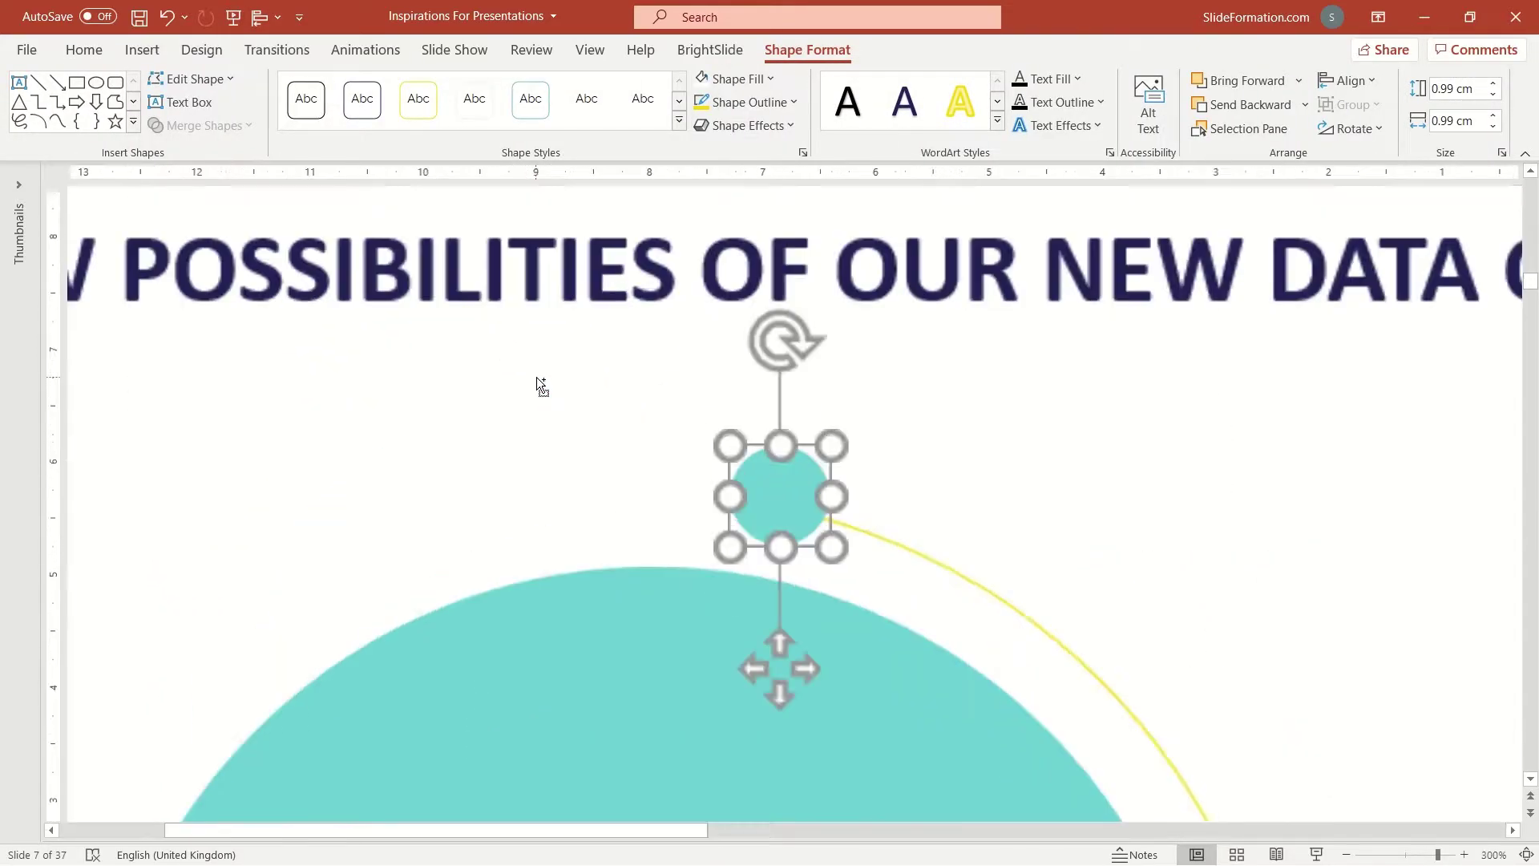
click(852, 441)
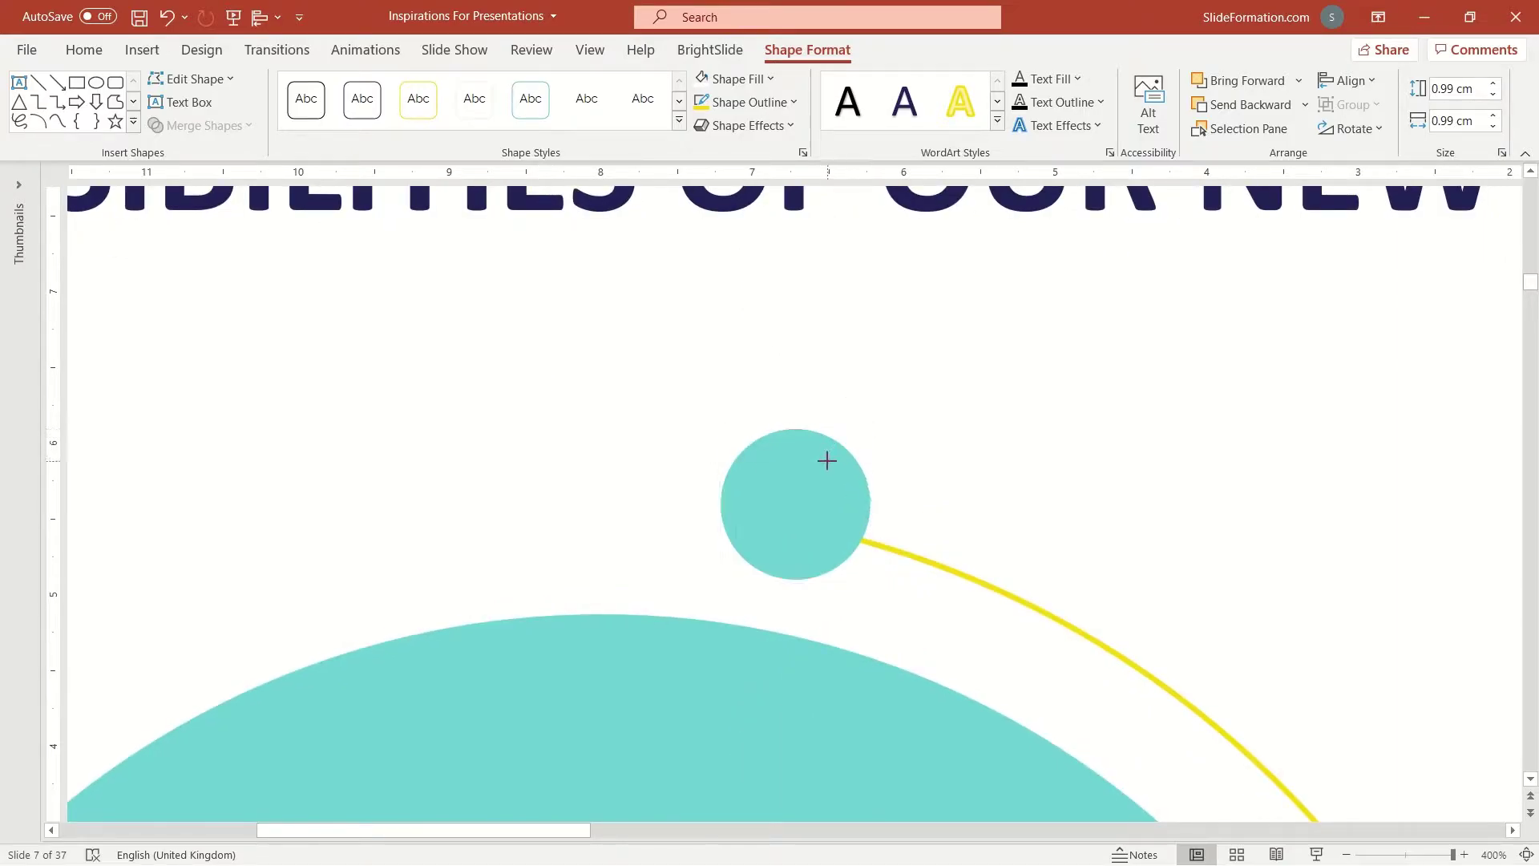
key(ctrl+z)
drag(797, 491, 805, 516)
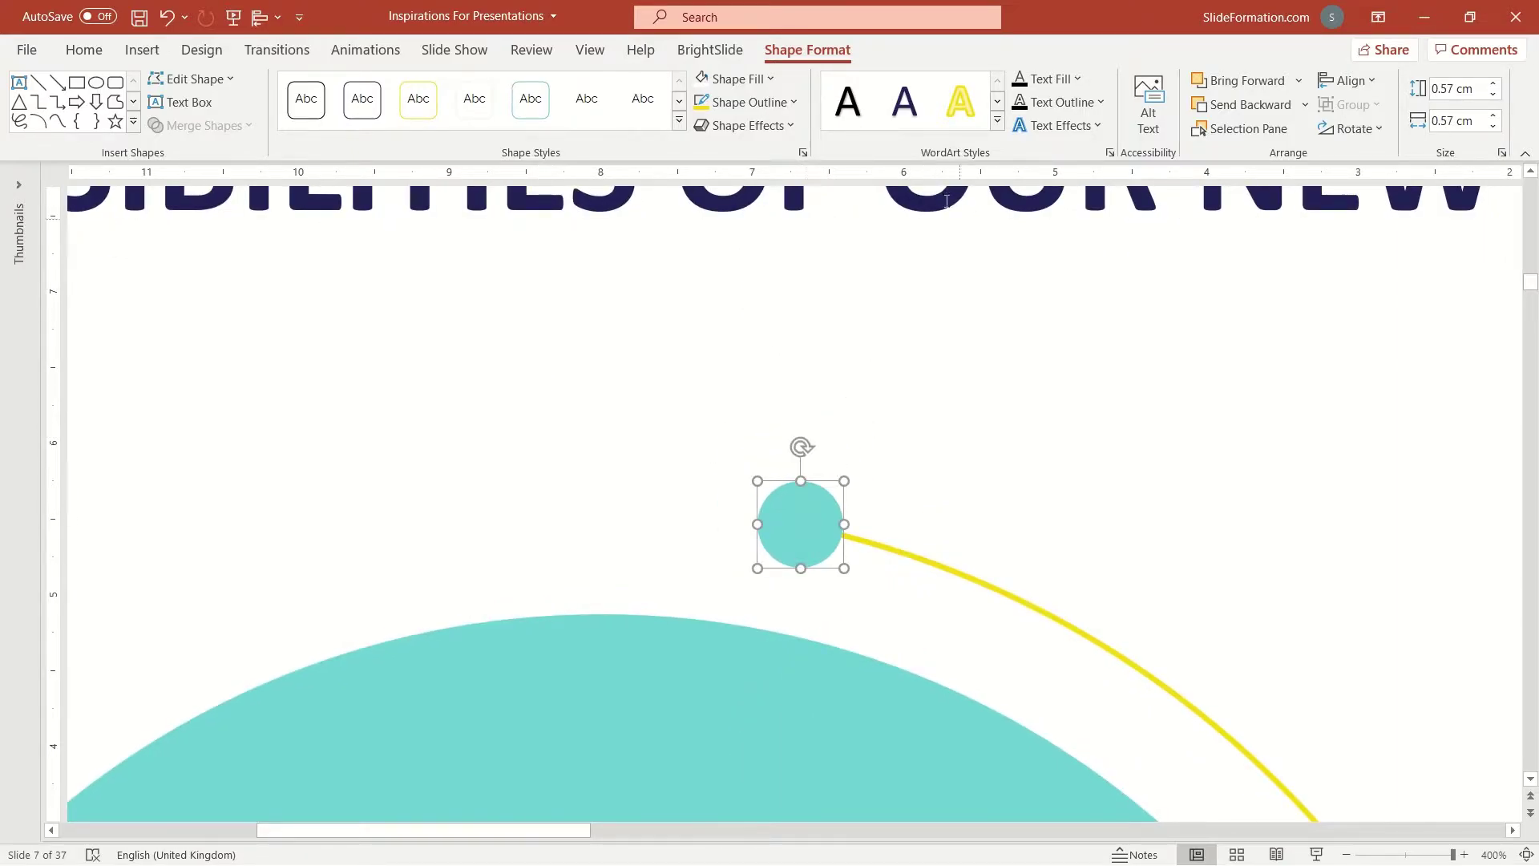
Give the small dot a white 4½ pt outline and nudge it onto the arc
click(789, 104)
click(700, 154)
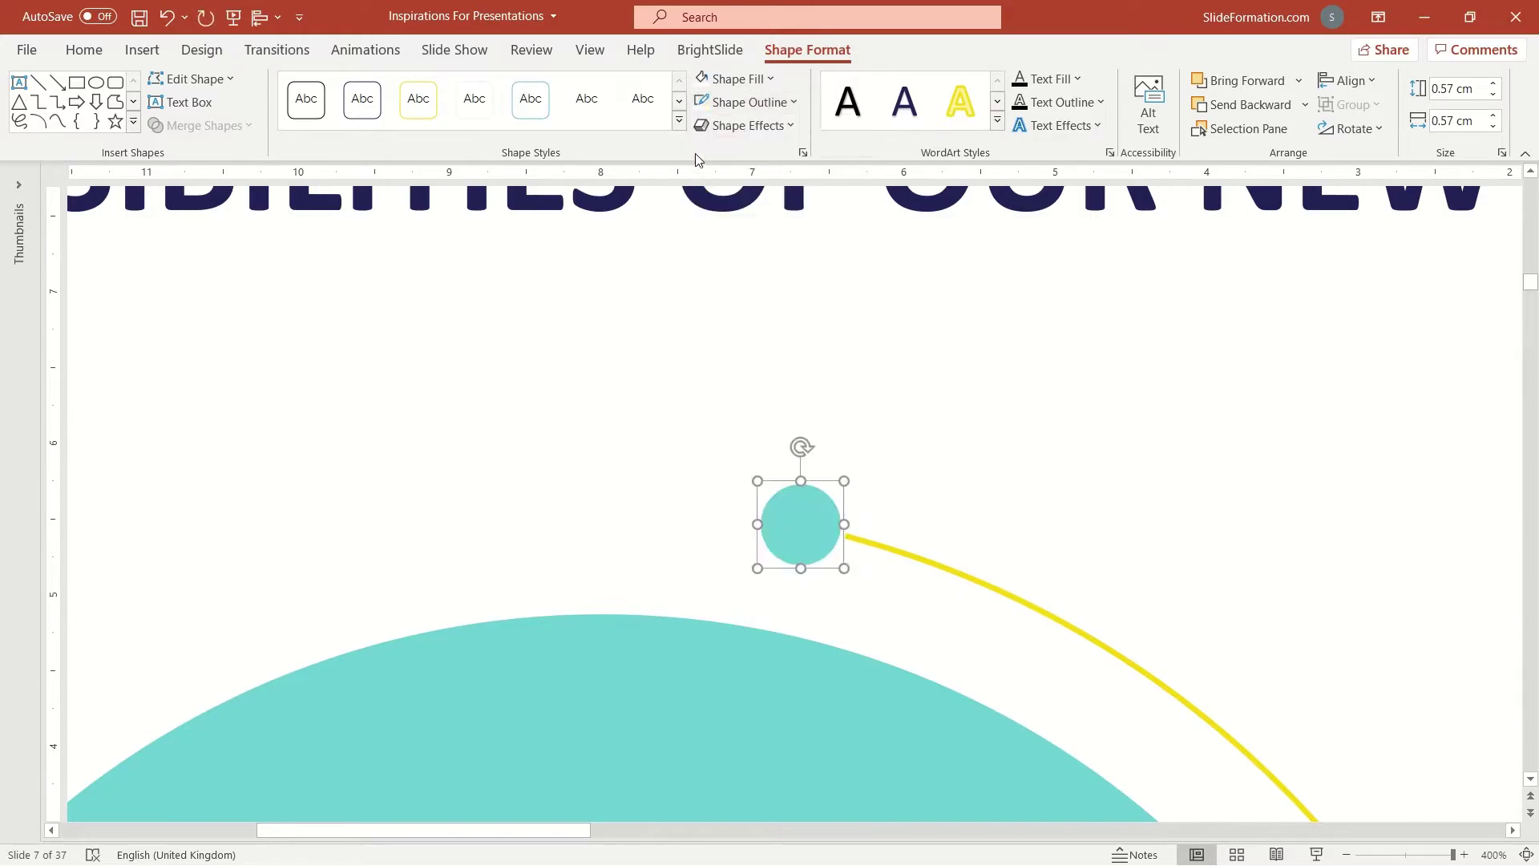
click(749, 102)
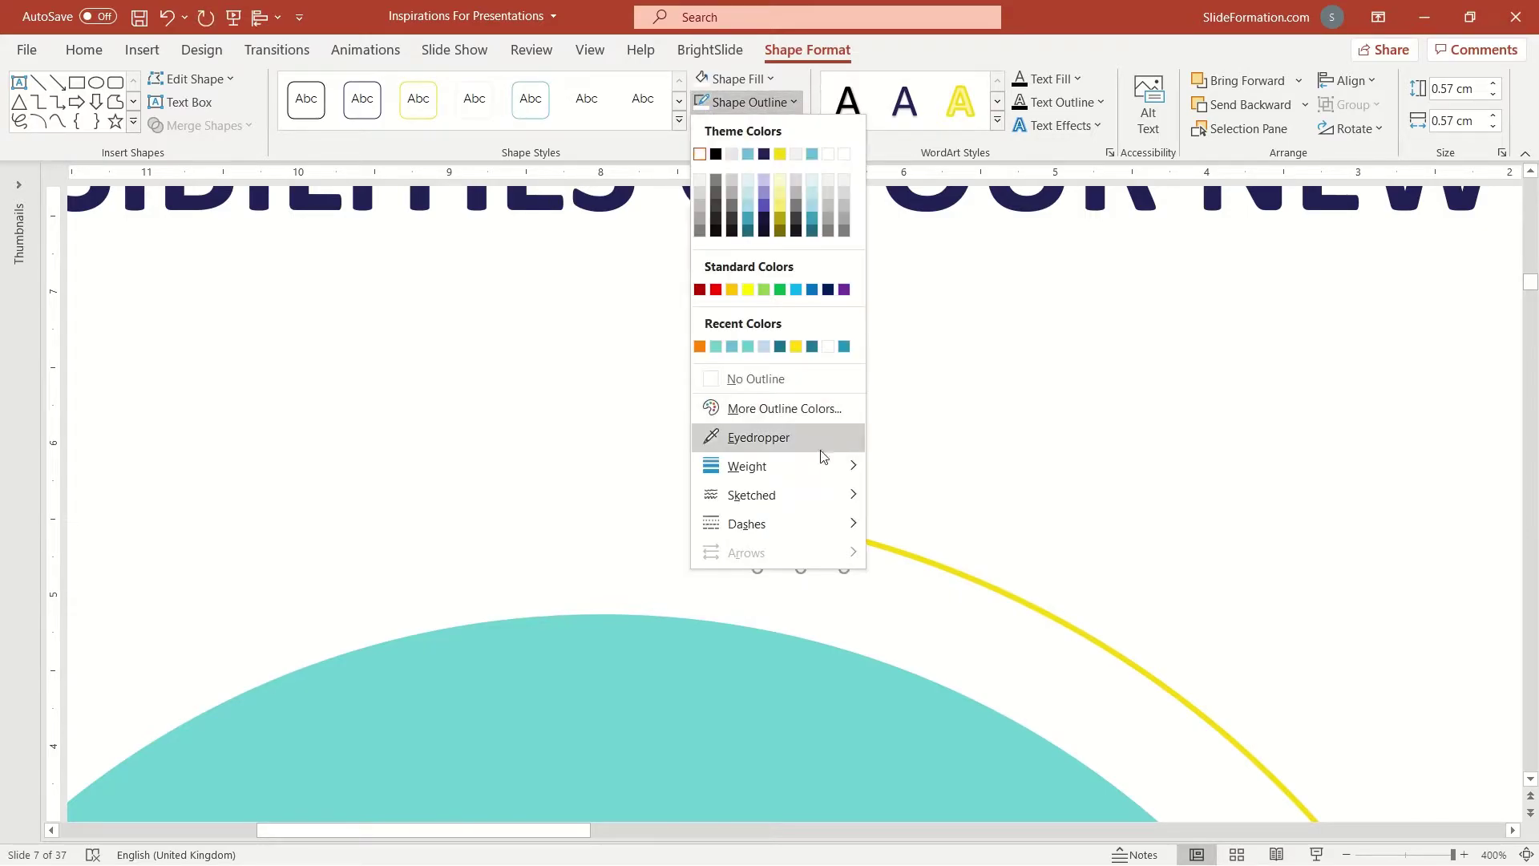
mouse_move(825, 470)
click(963, 648)
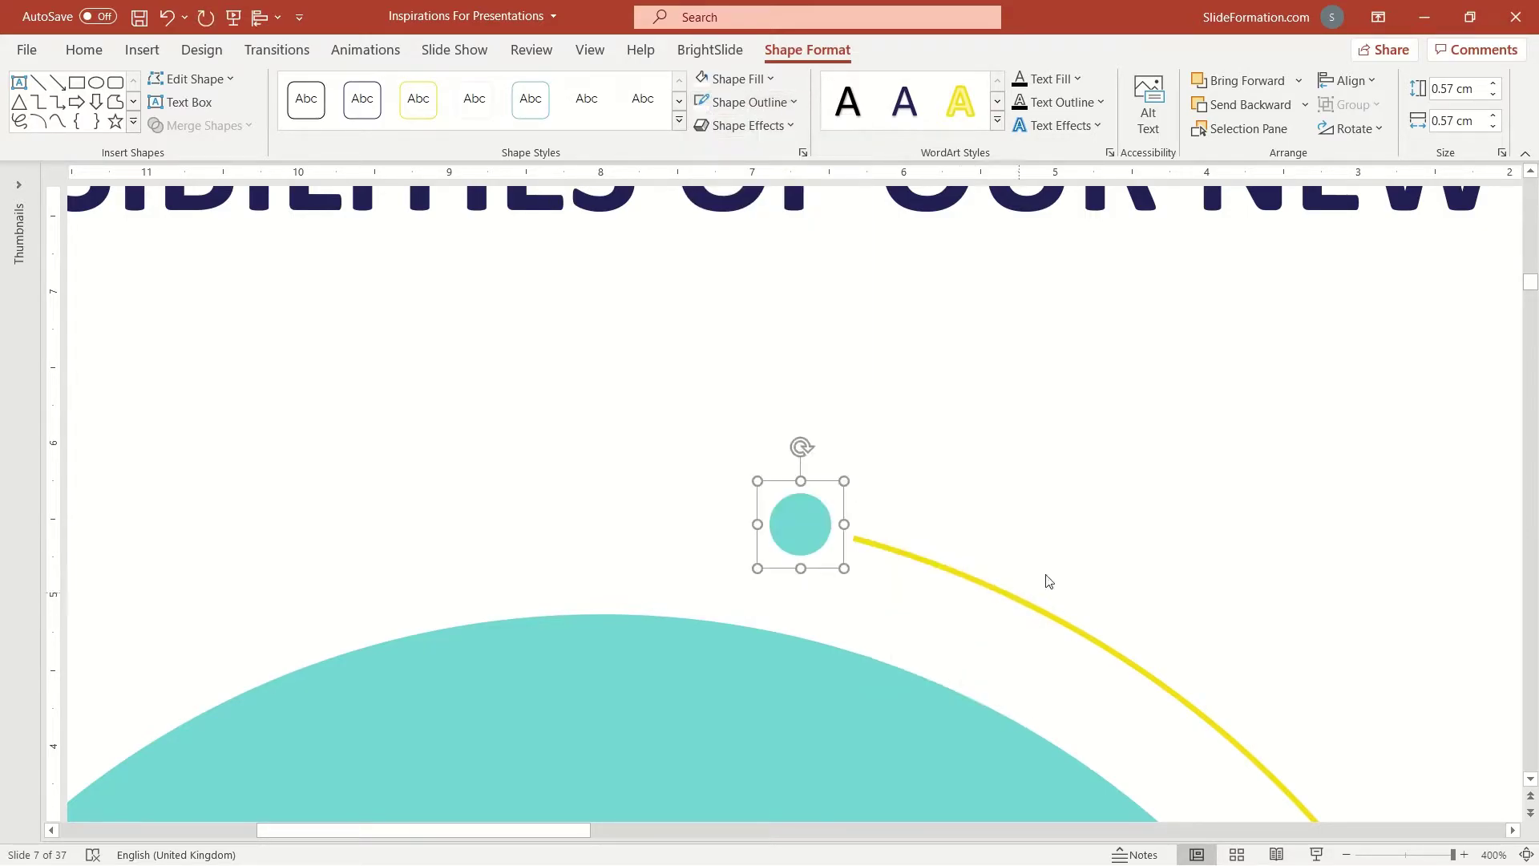
click(829, 536)
drag(798, 526, 807, 526)
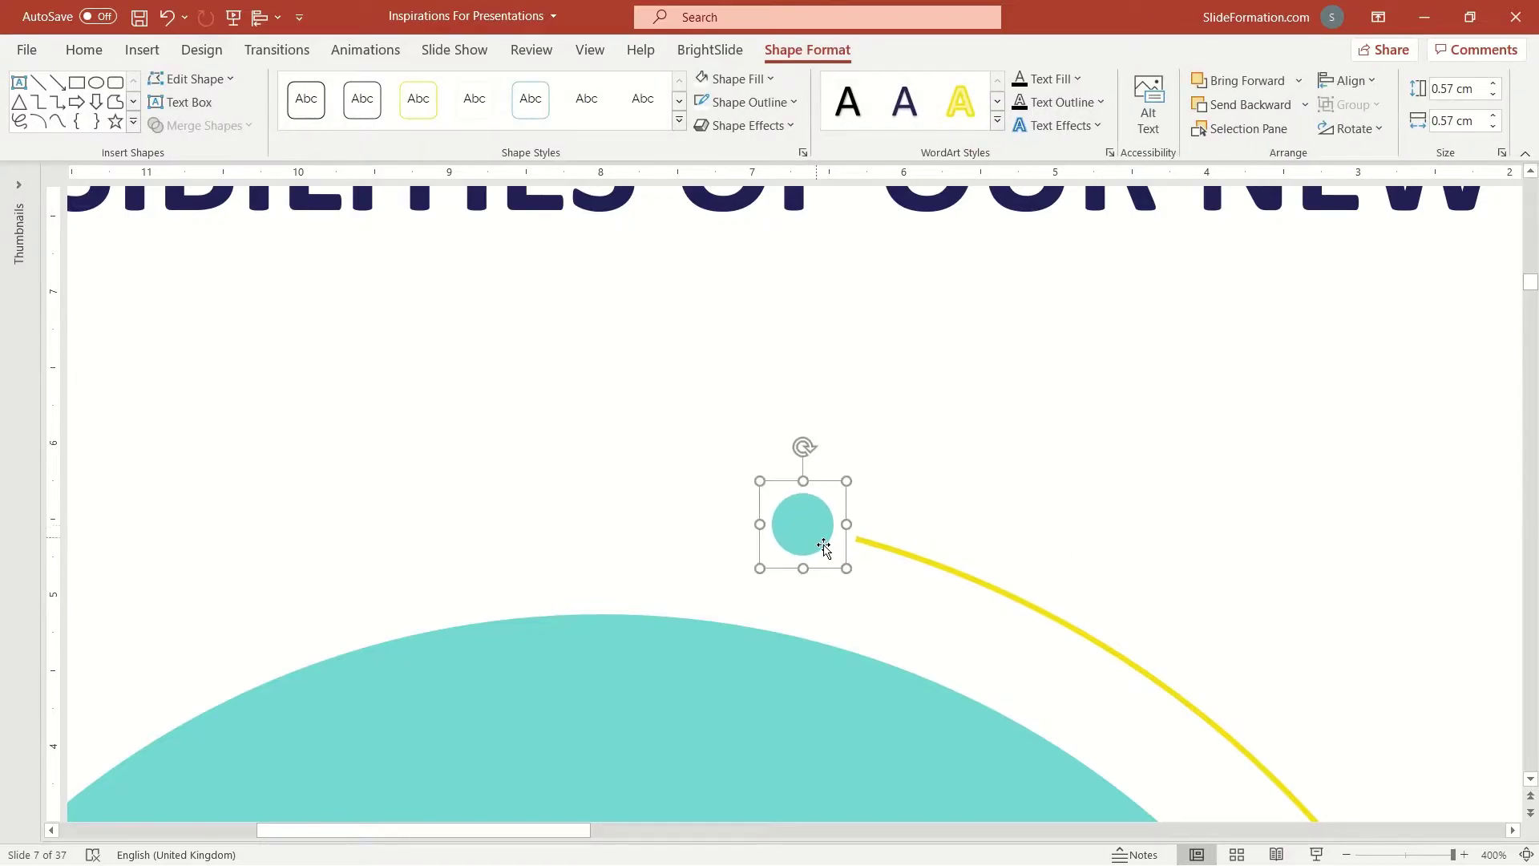
Copy the dot further down along the arc
scroll(820, 536, down, 5)
drag(474, 362, 553, 742)
key(ctrl+v)
scroll(633, 786, down, 1)
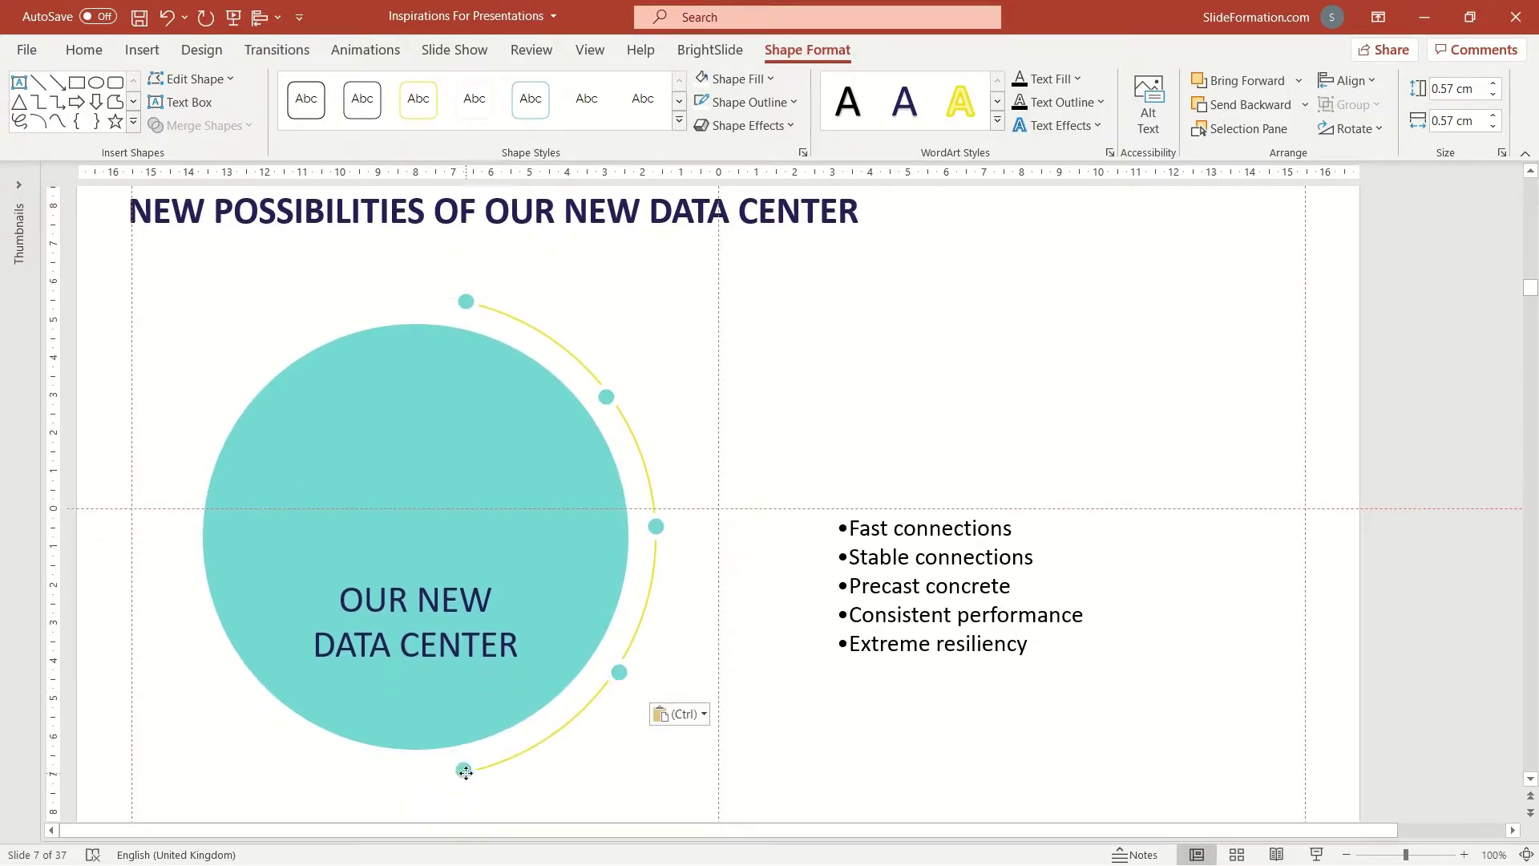
Place the last dot at the arc's bottom and draw horizontal lines rightward from the dots
drag(467, 776, 467, 775)
click(893, 403)
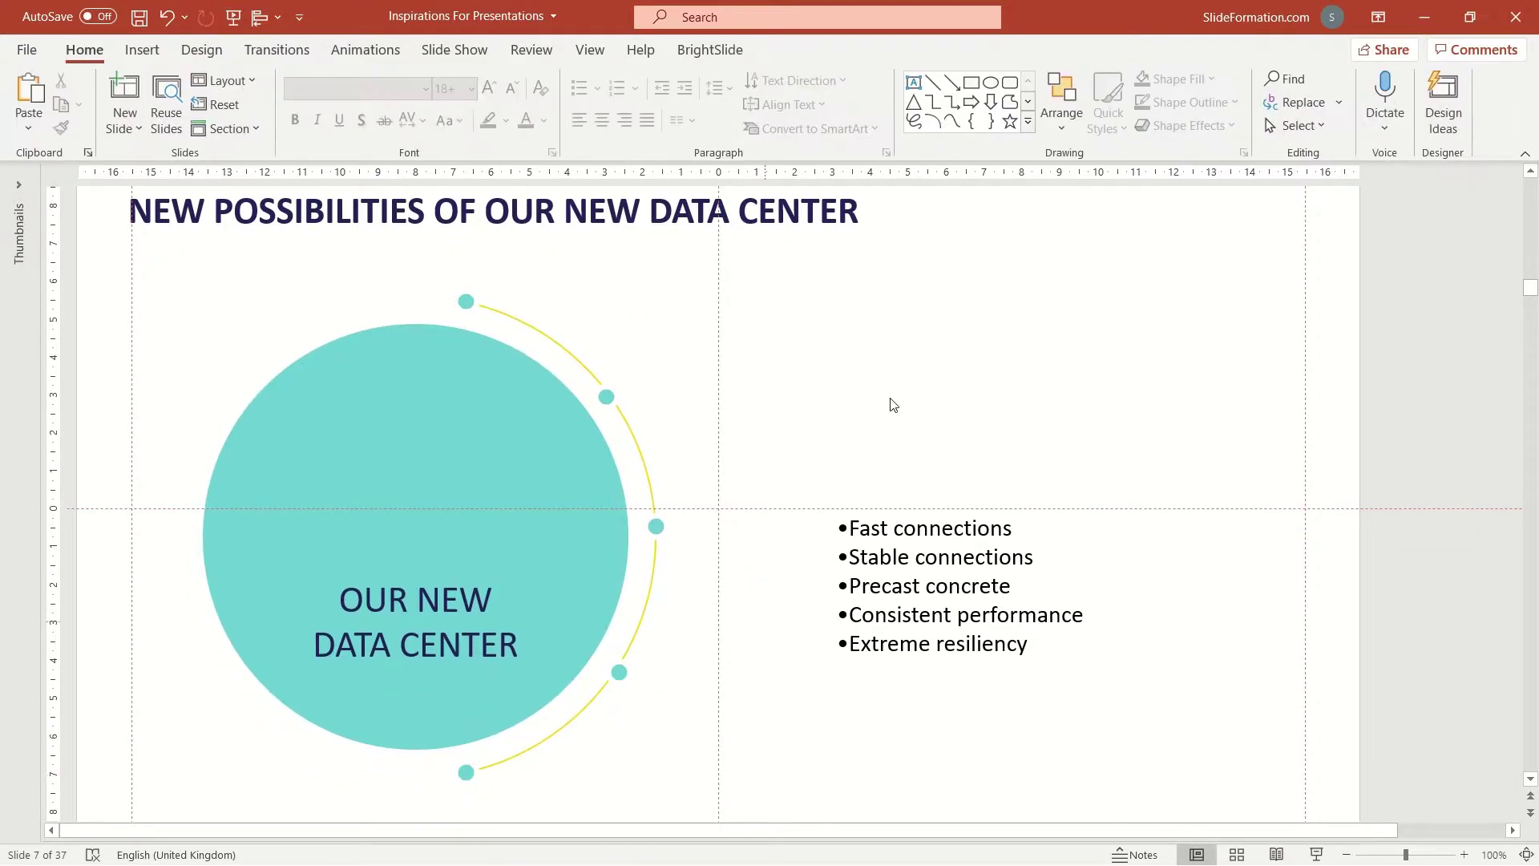
click(930, 83)
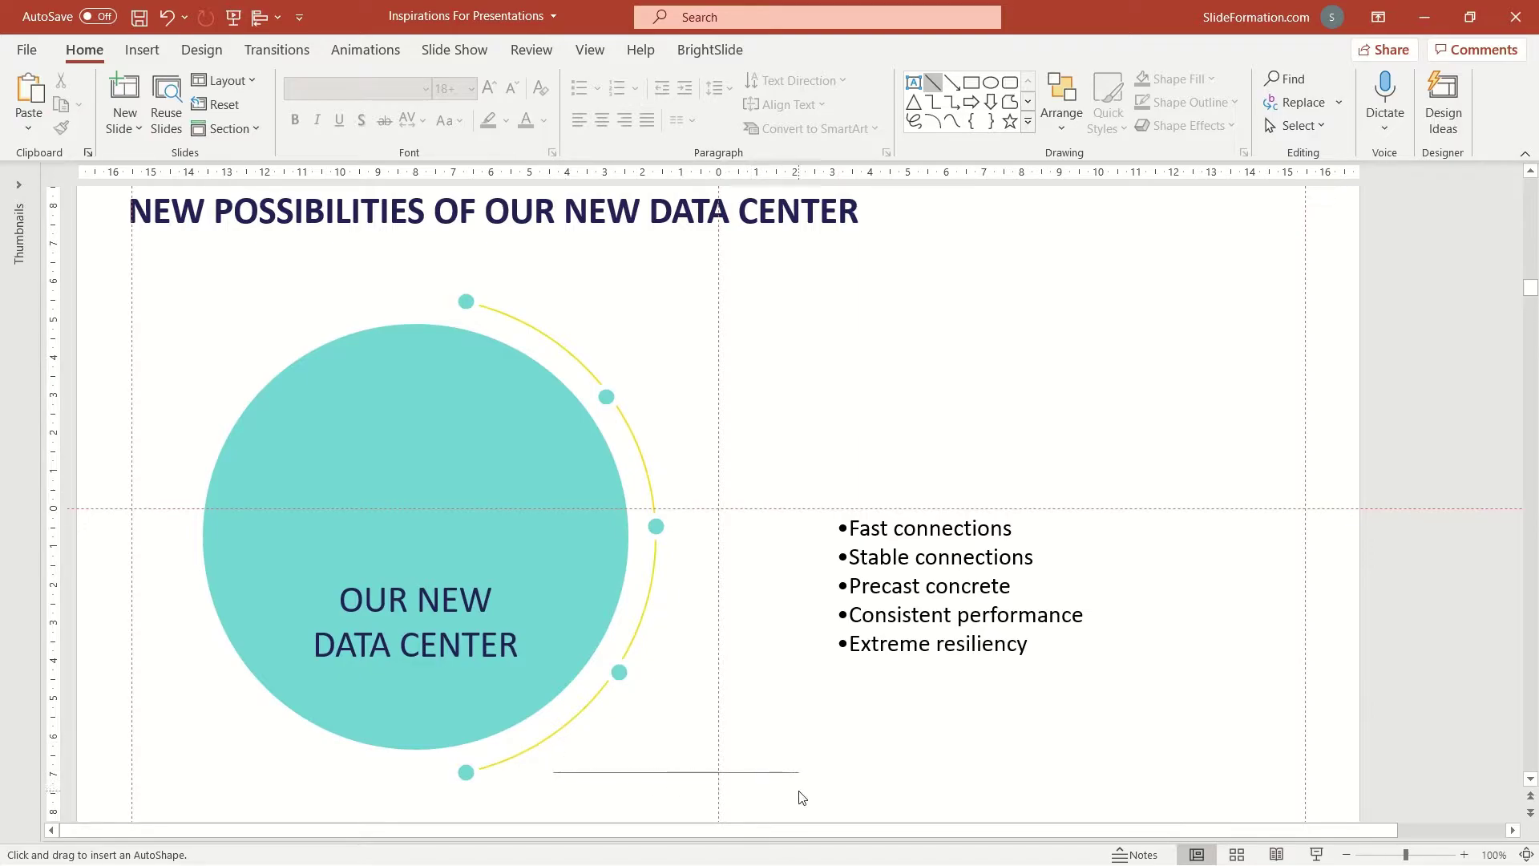
drag(745, 775, 690, 778)
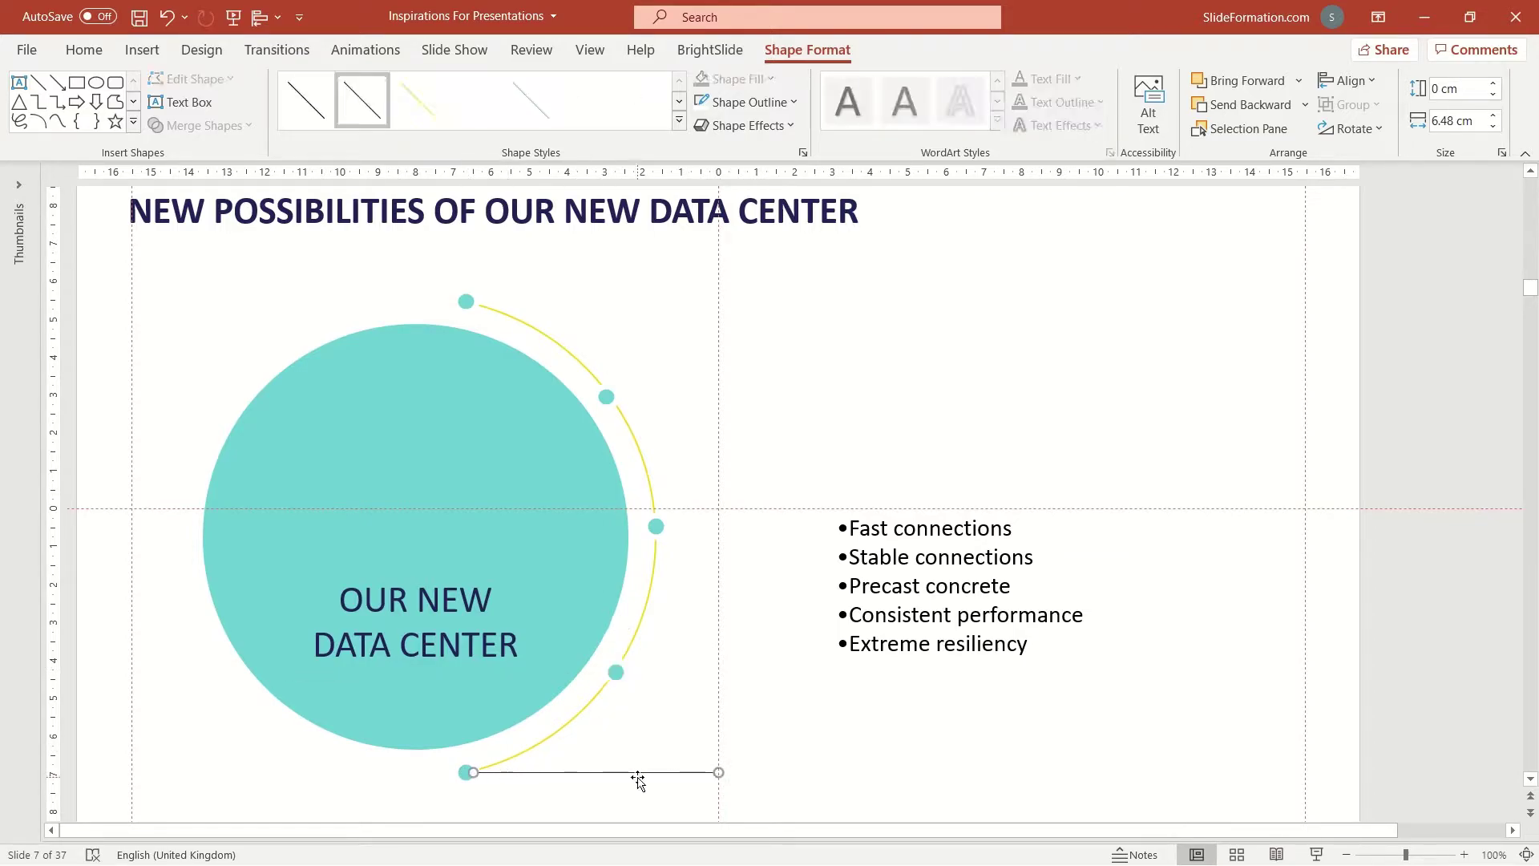
drag(618, 796, 789, 529)
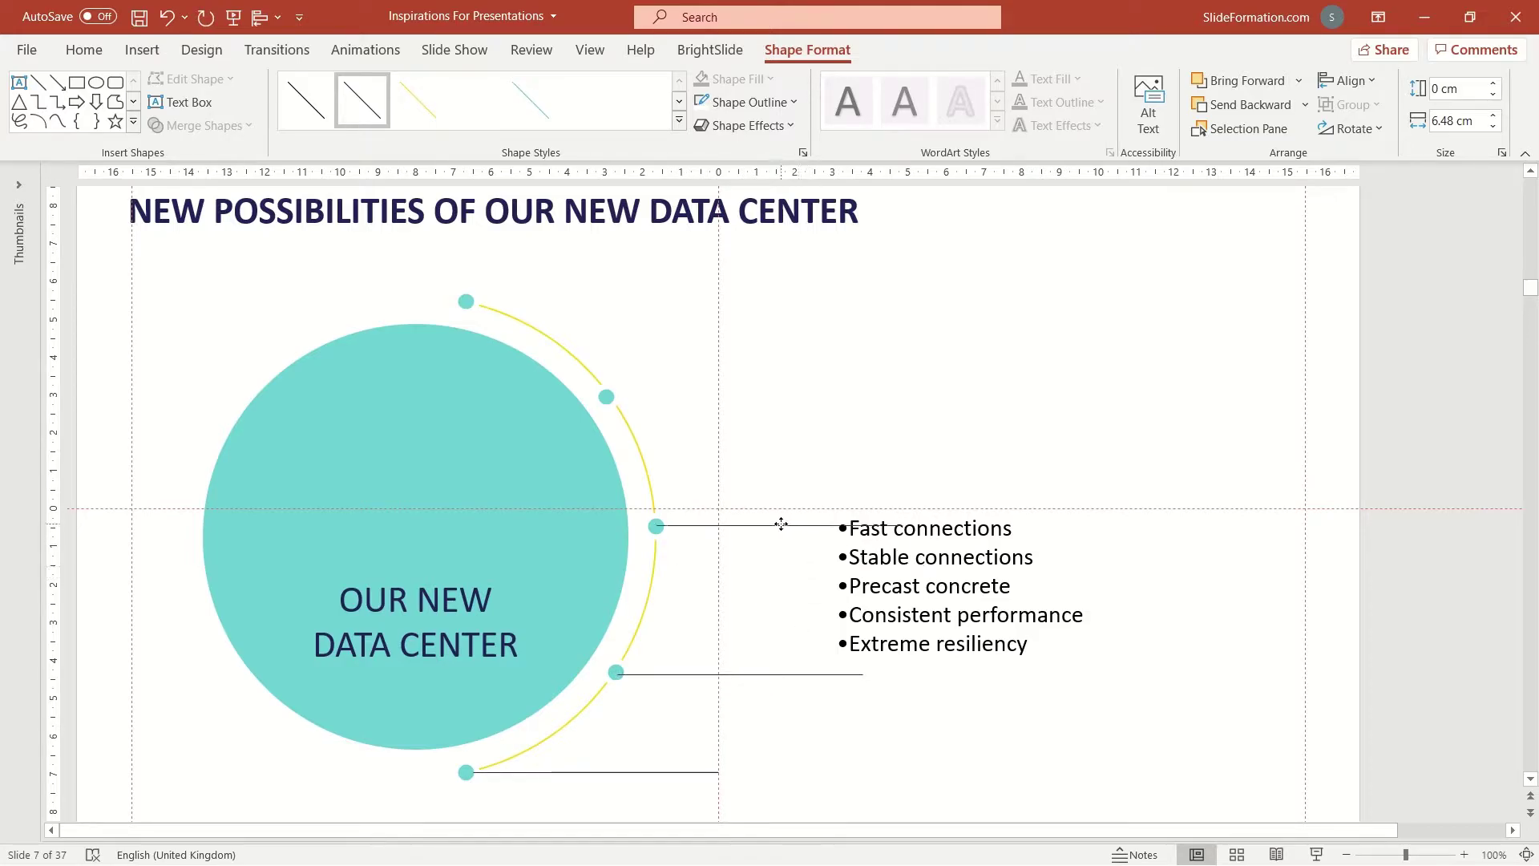
drag(782, 525, 521, 300)
shift+click(638, 395)
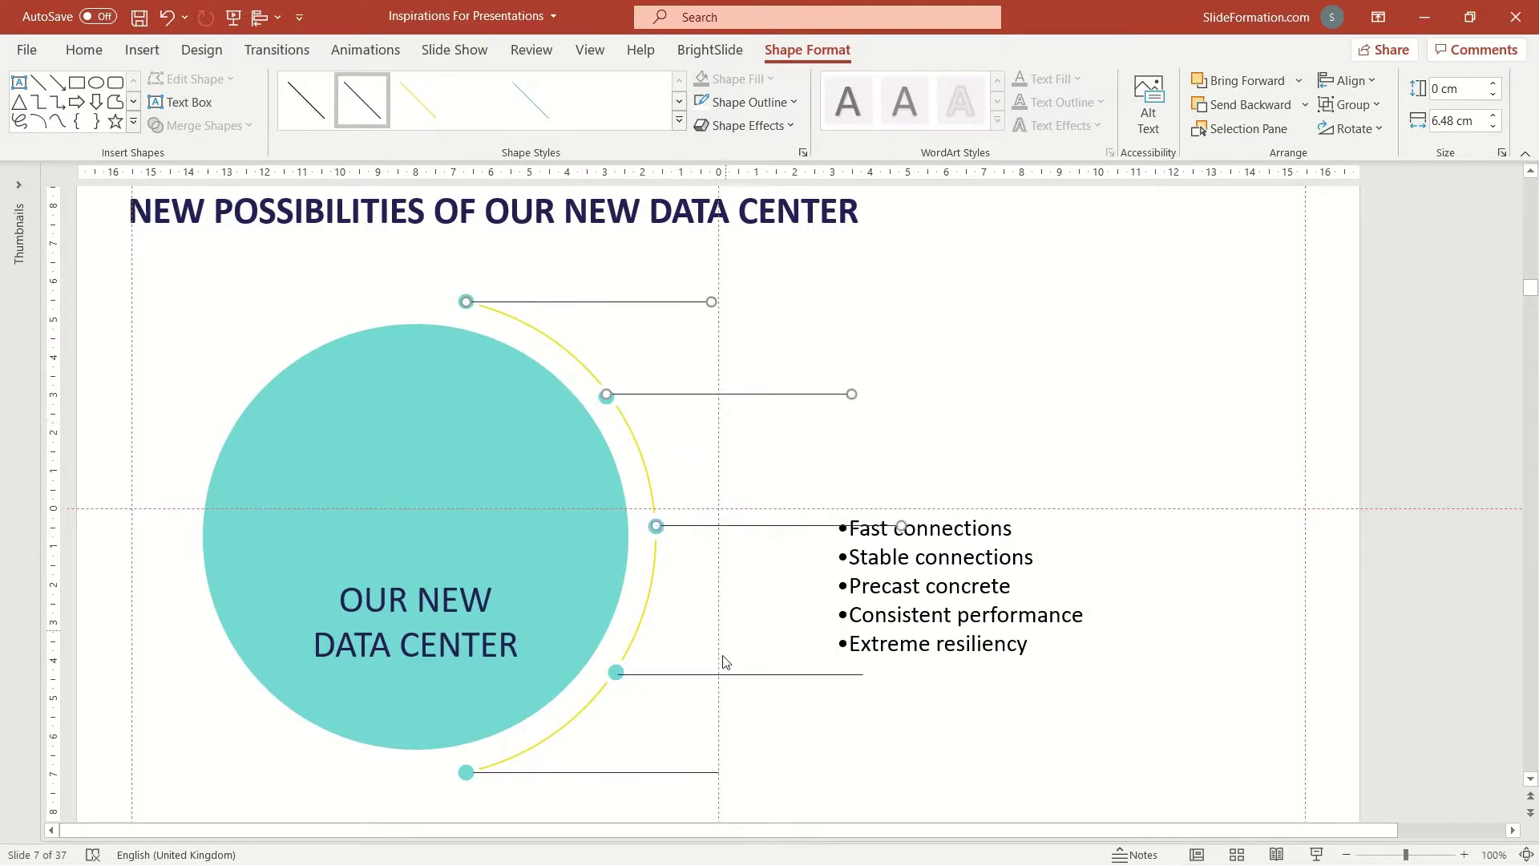
Colour the connector lines' outline and the five dots' fill yellow
click(750, 102)
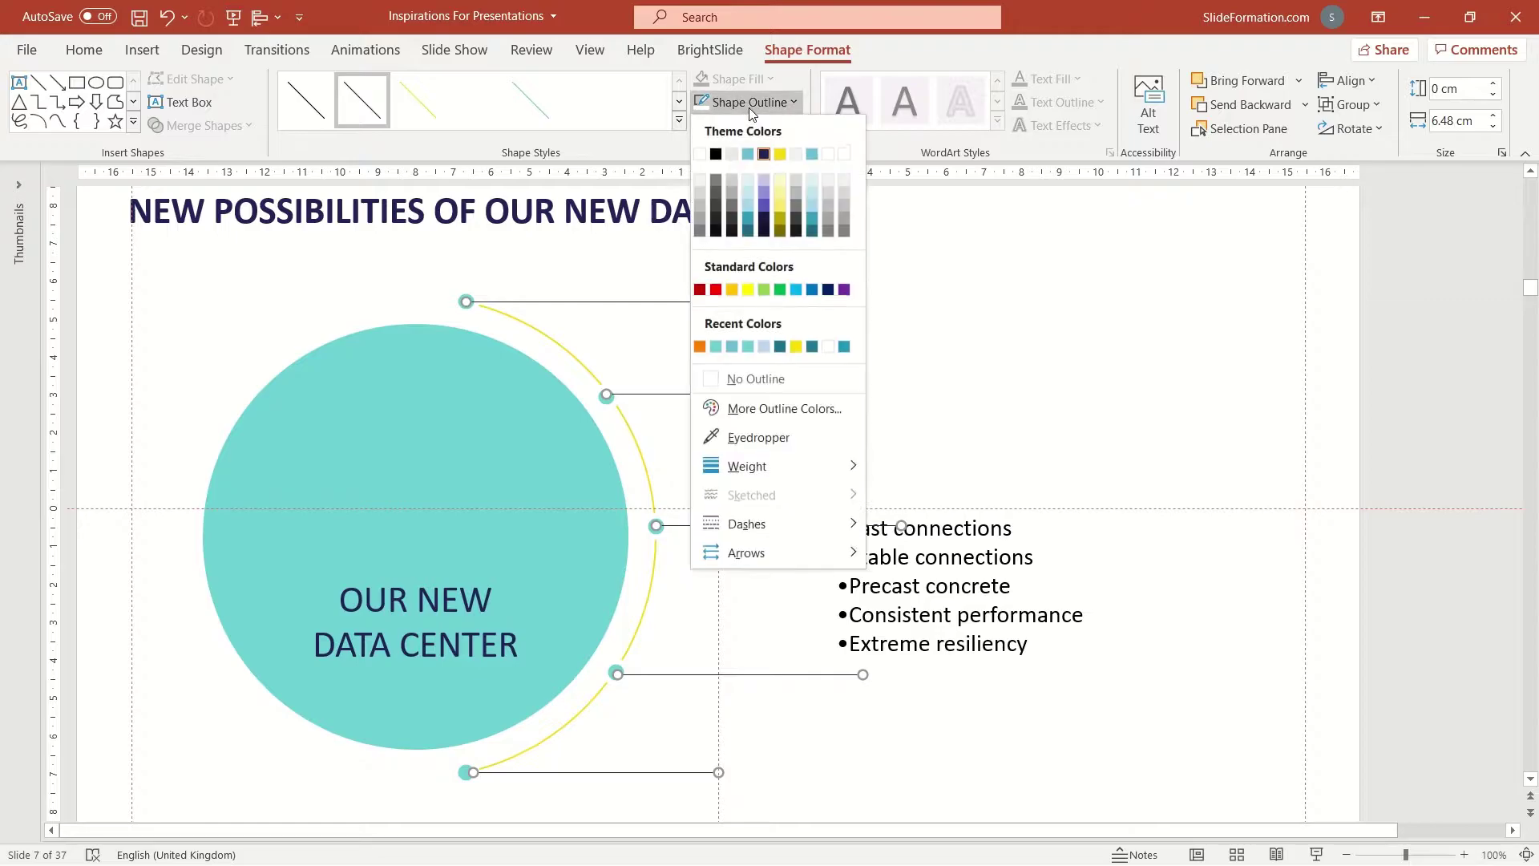
click(779, 153)
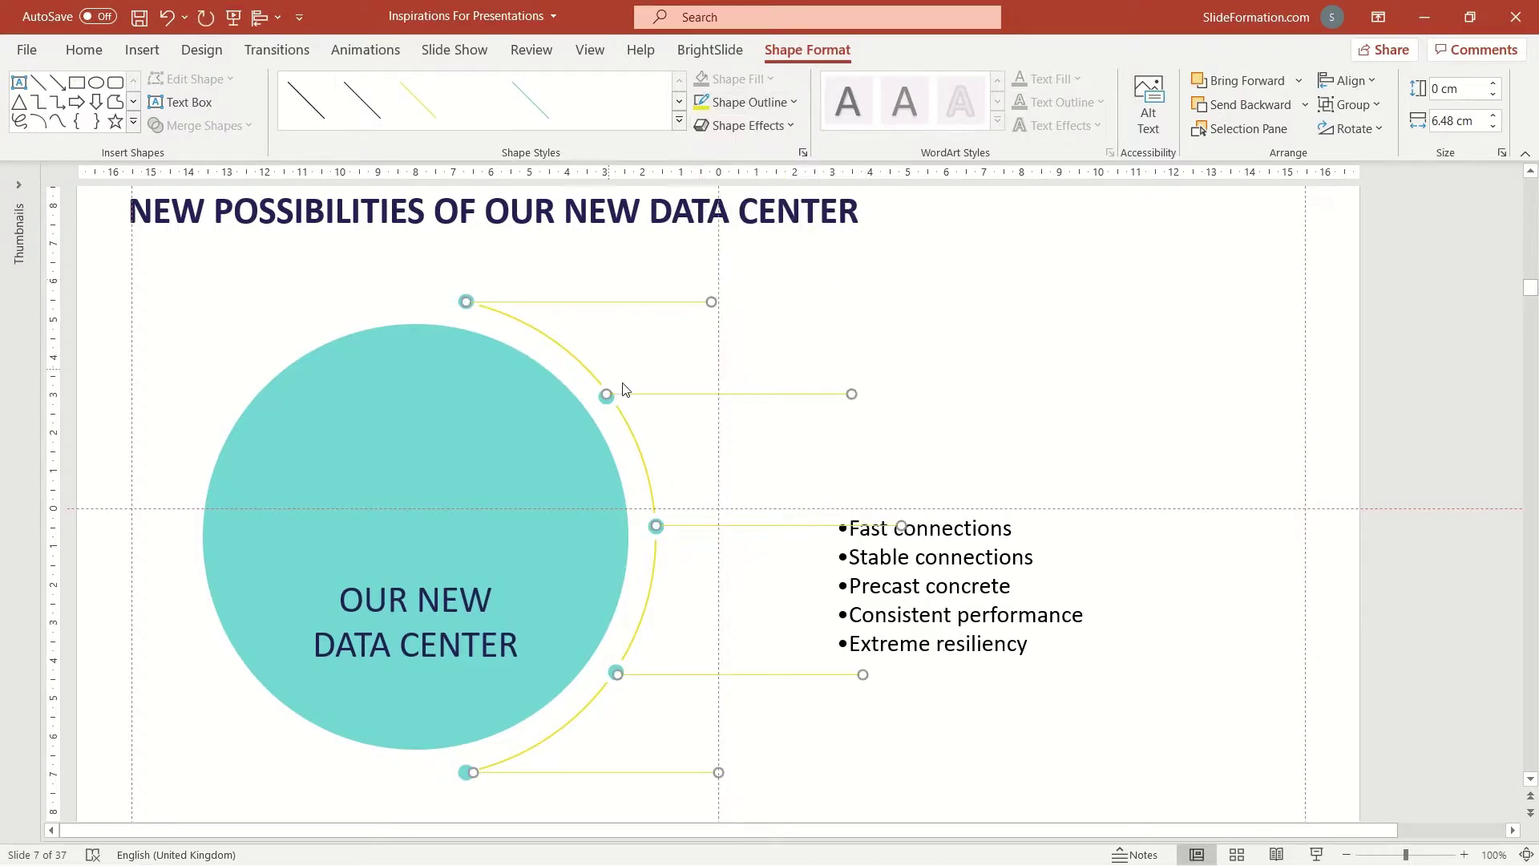
click(516, 343)
click(466, 302)
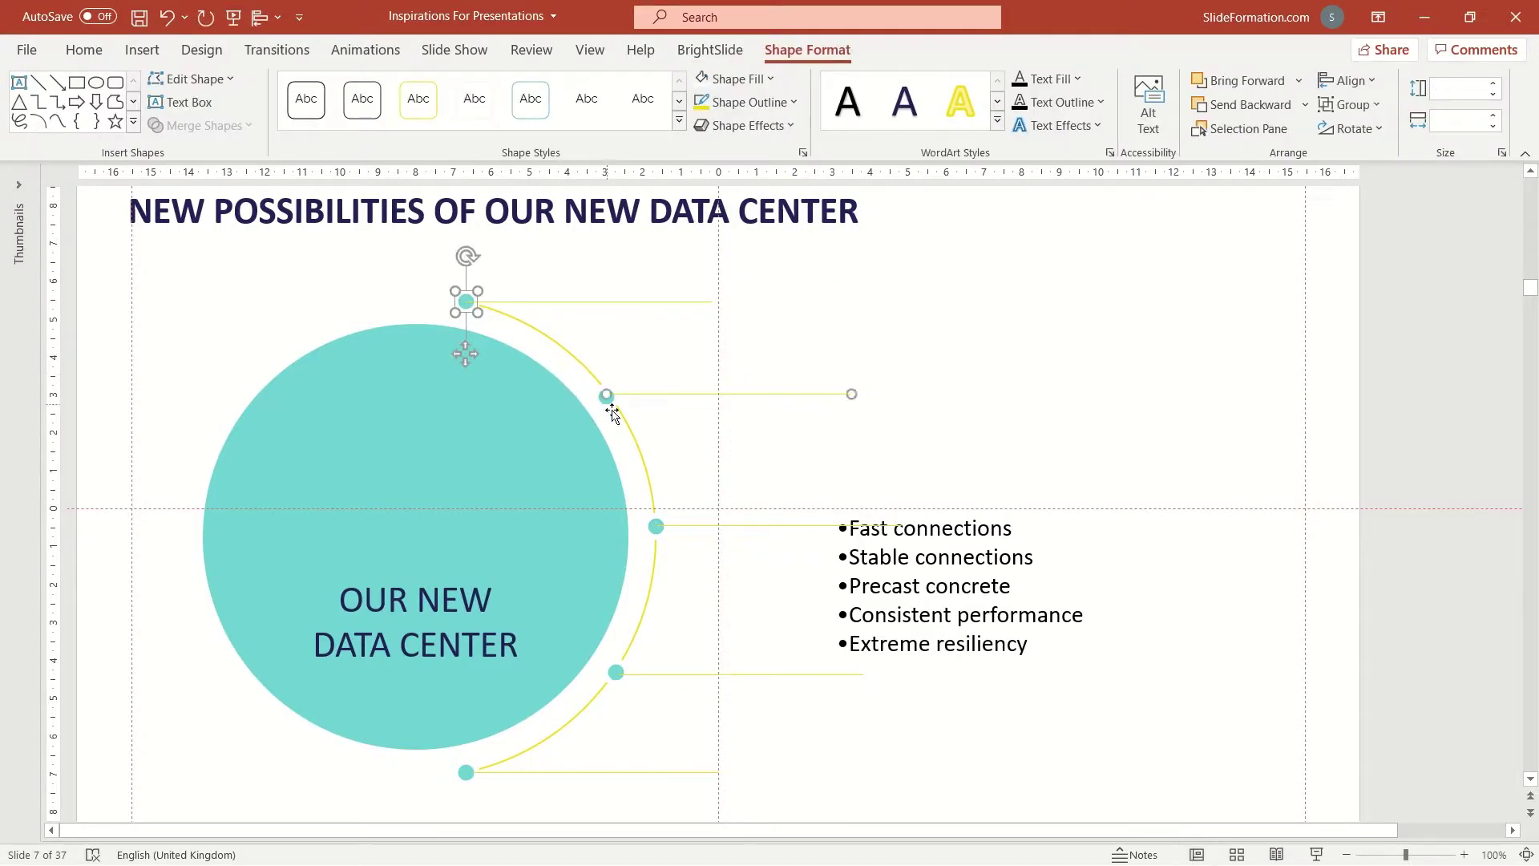
shift+click(598, 405)
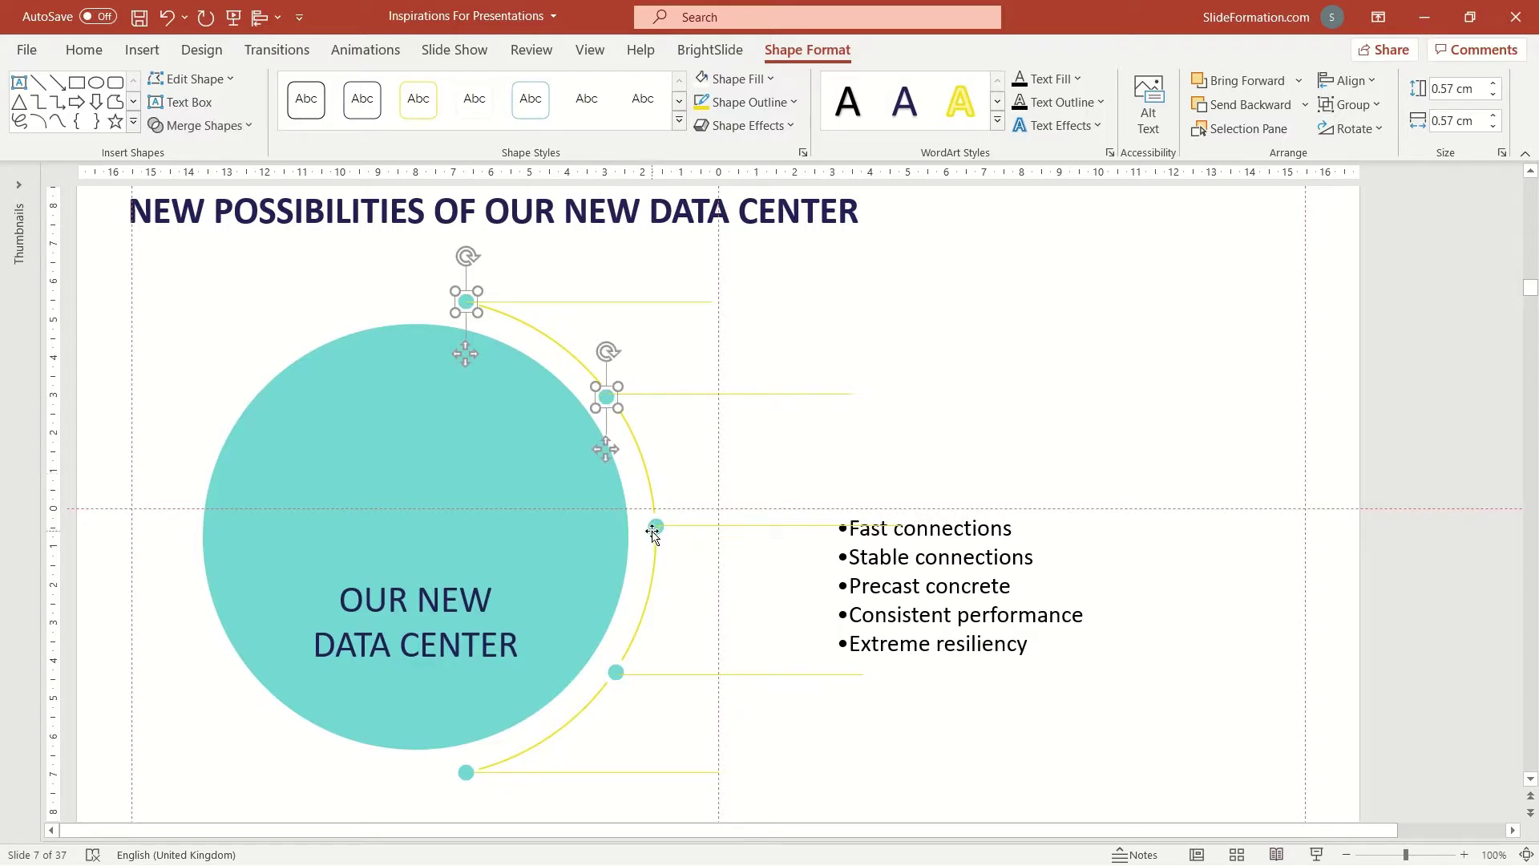
shift+click(653, 534)
shift+click(612, 670)
shift+click(466, 772)
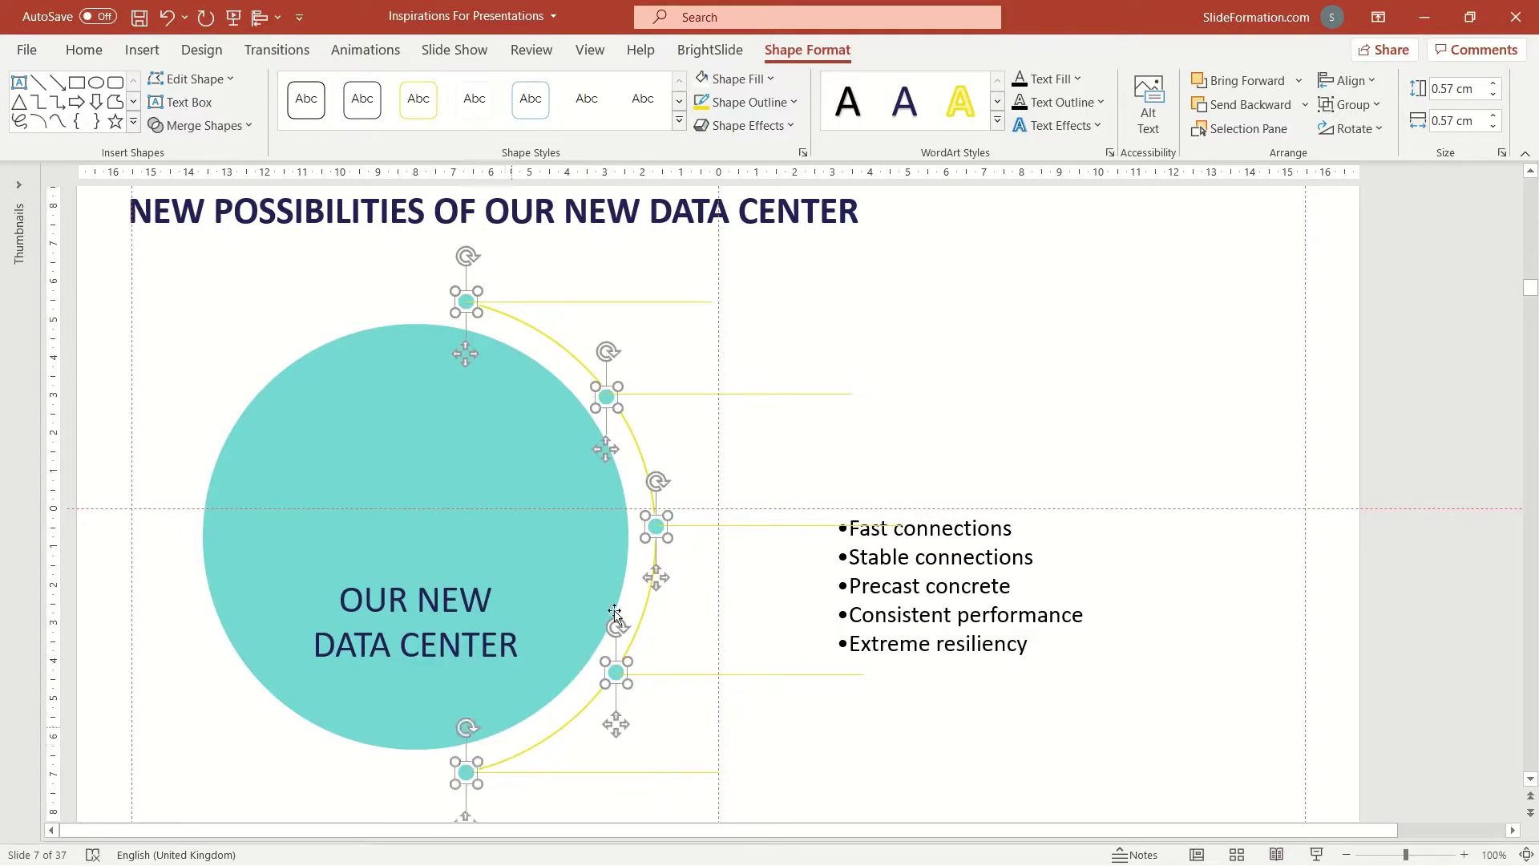
click(734, 78)
click(780, 131)
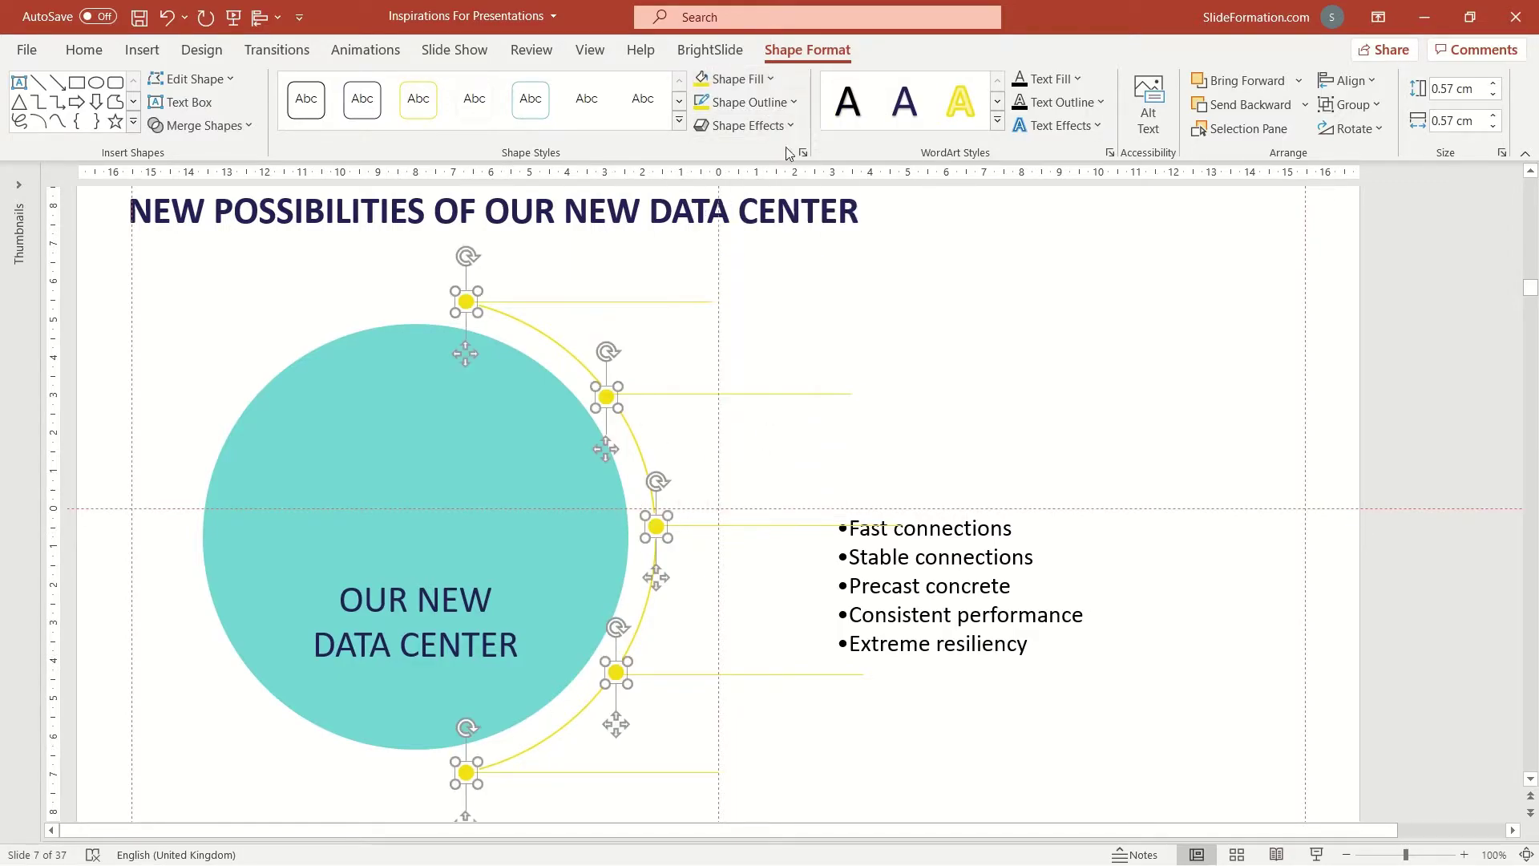
click(730, 651)
Group the bottom, fourth and middle dots each with its own line
click(577, 772)
shift+click(466, 772)
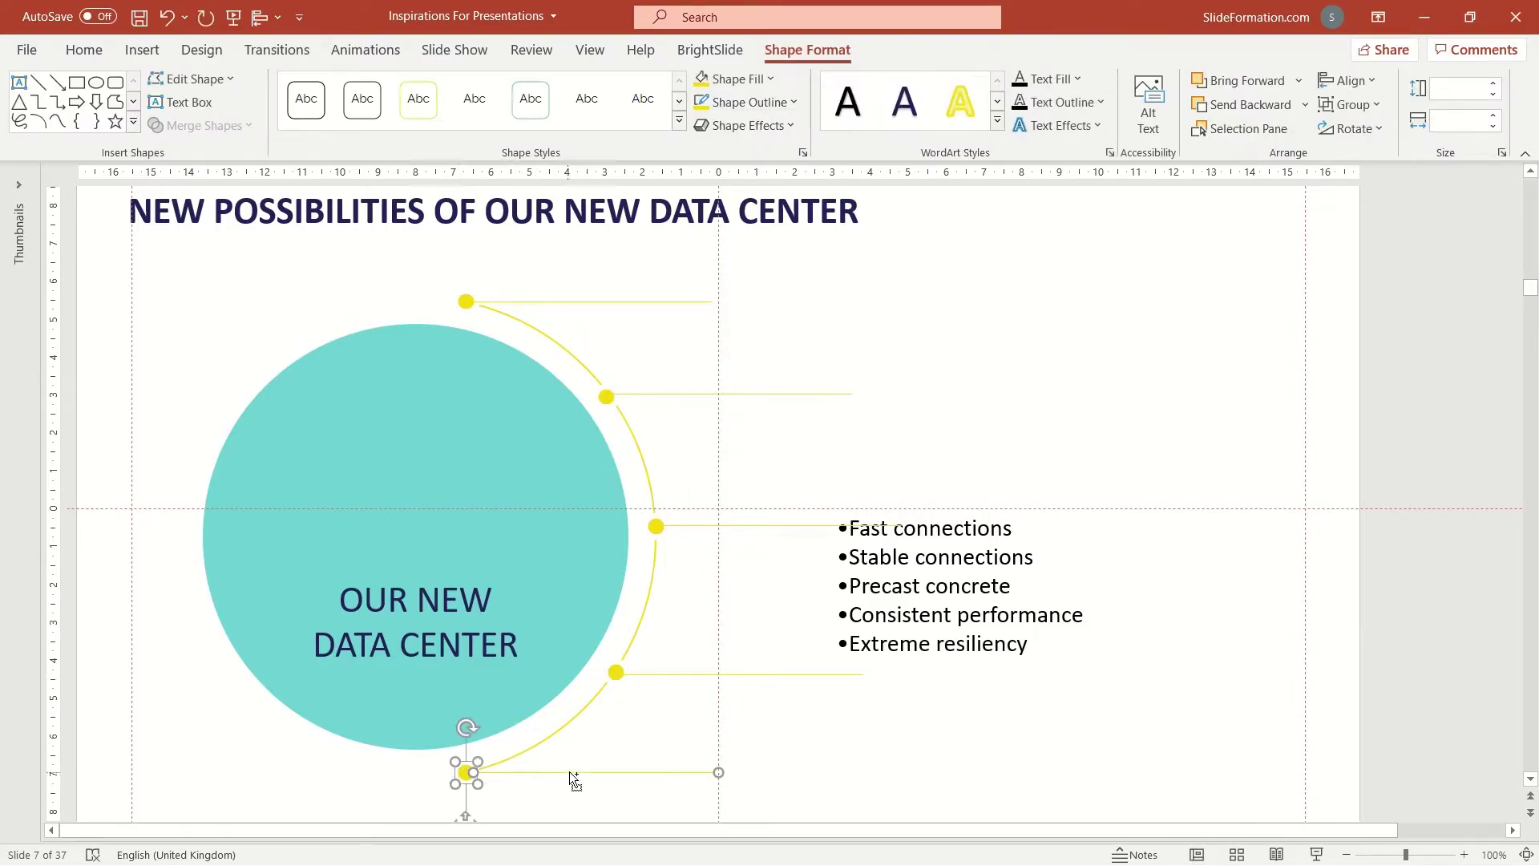
key(ctrl+g)
click(612, 673)
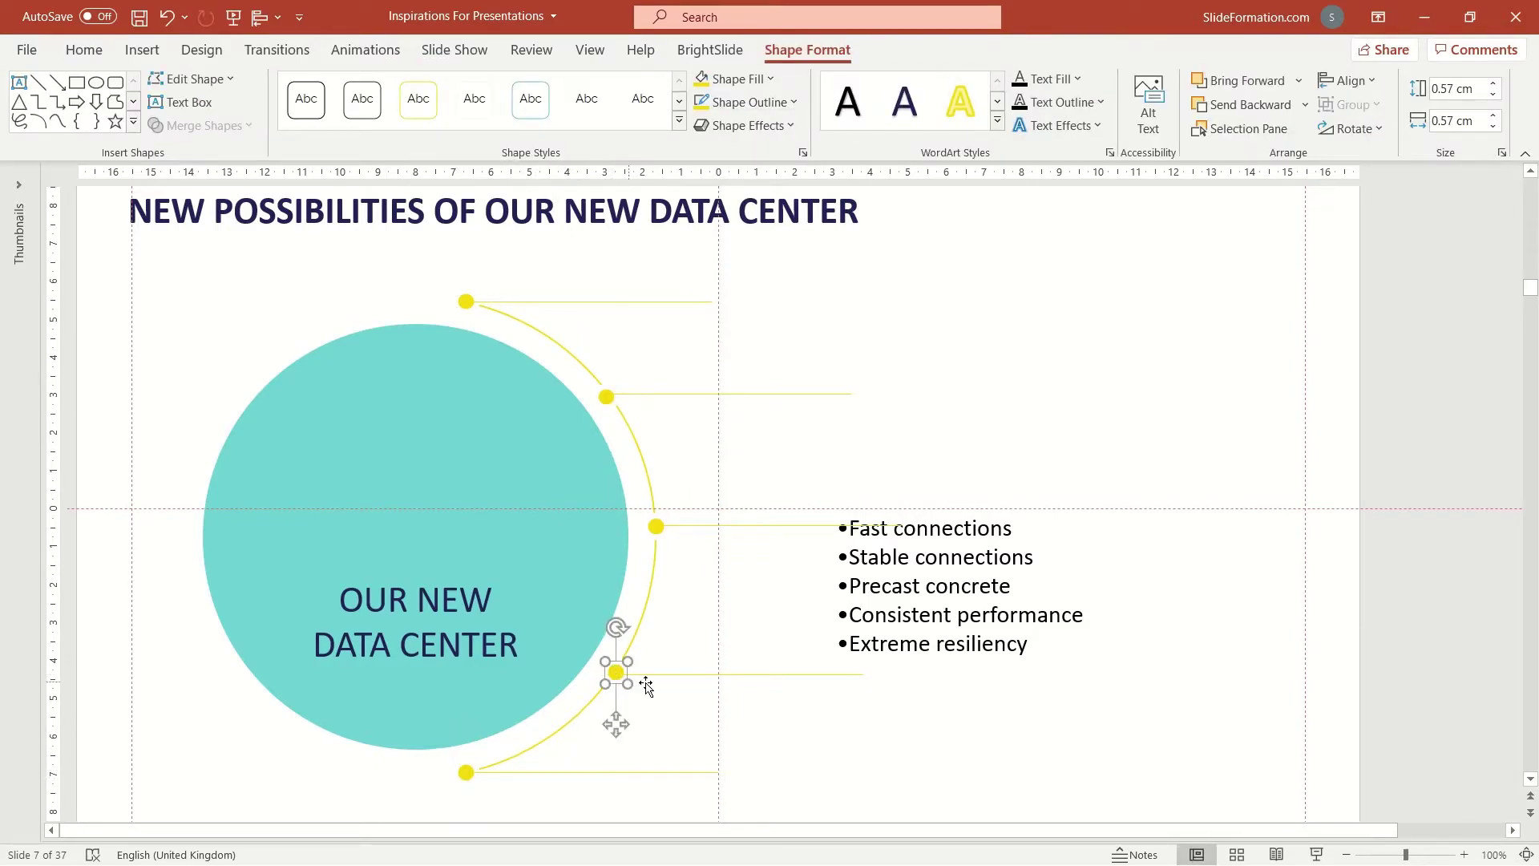
shift+click(652, 674)
key(ctrl+g)
click(653, 527)
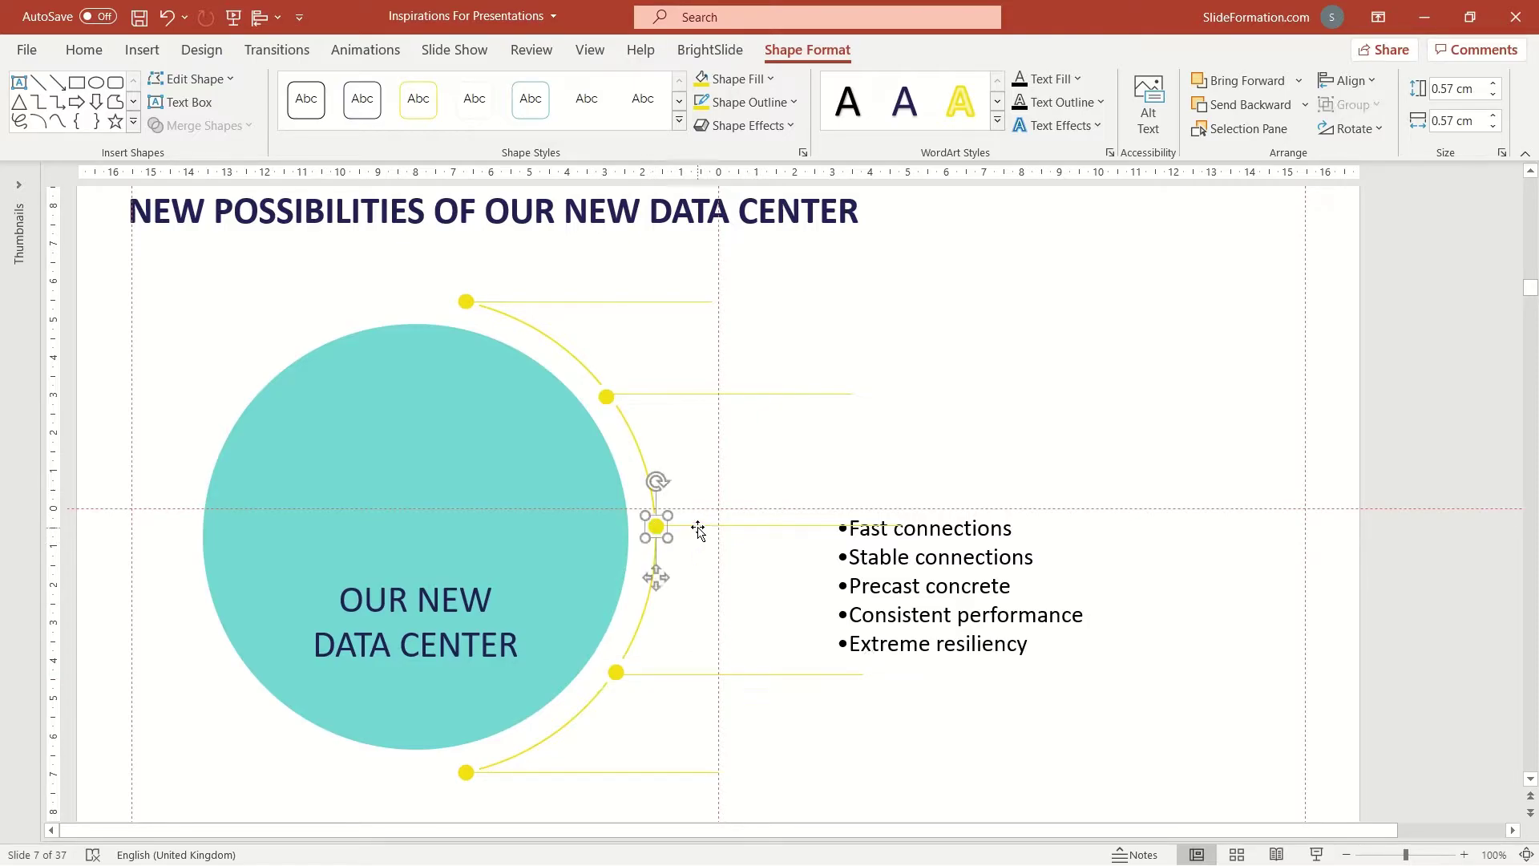
shift+click(696, 527)
key(ctrl+g)
click(604, 395)
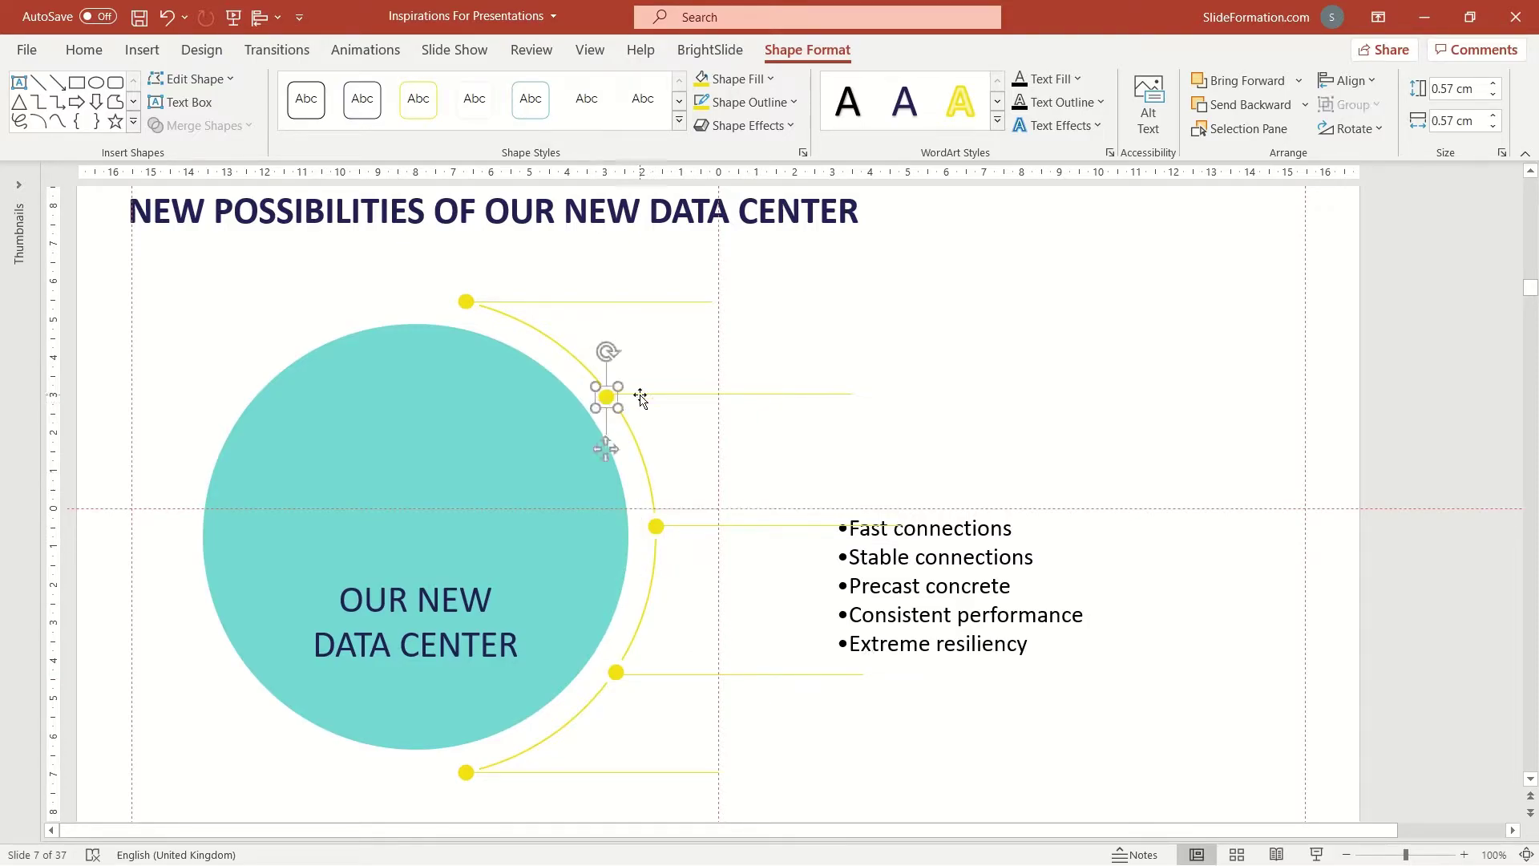
Group the second and top dots each with its connector line
scroll(879, 467, up, 5)
click(879, 492)
click(888, 502)
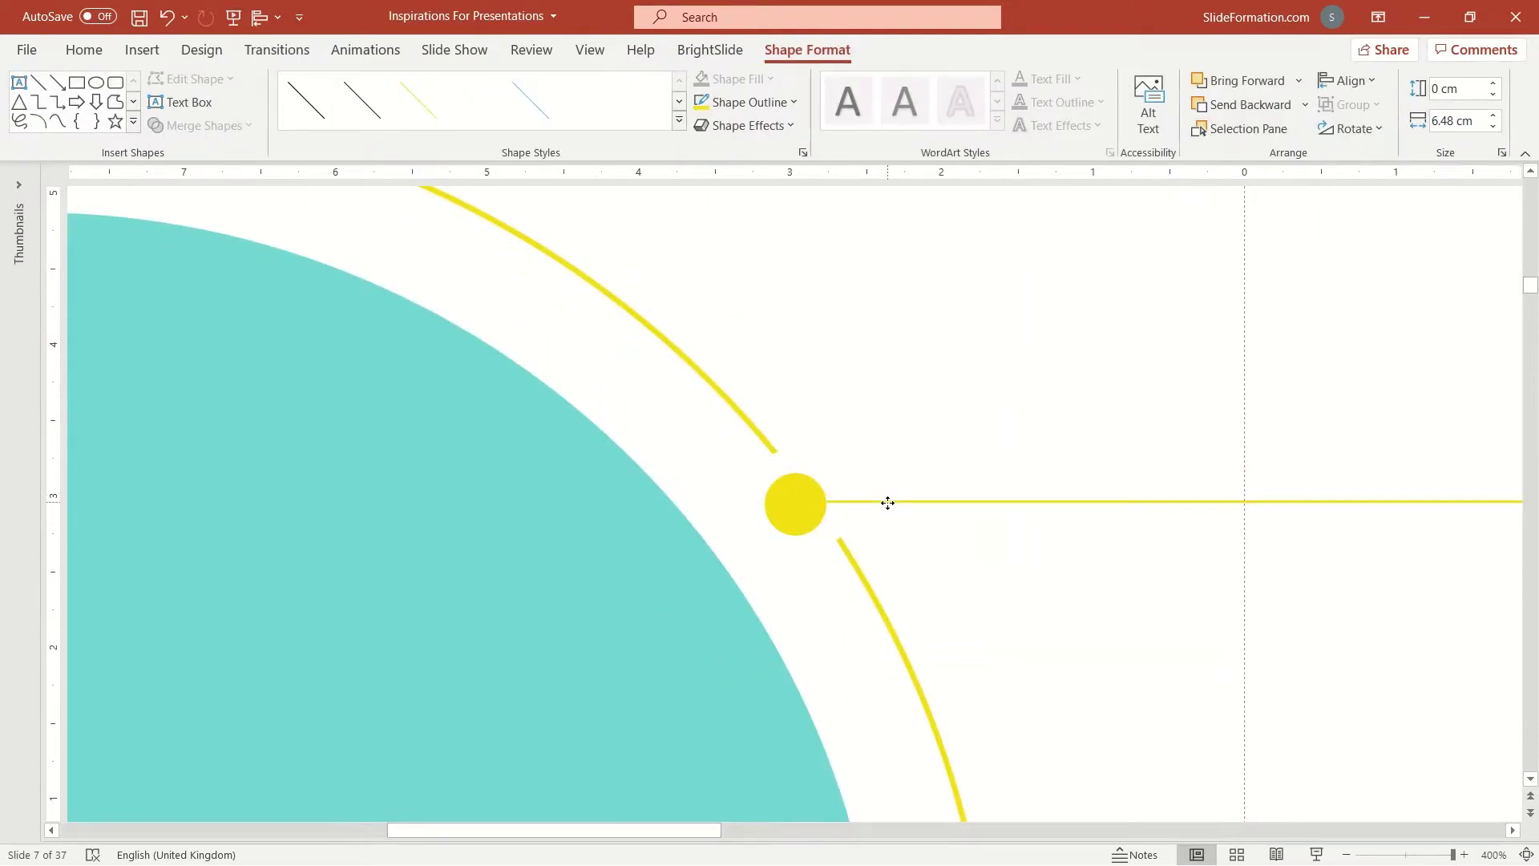
shift+click(790, 511)
key(ctrl+g)
scroll(816, 508, down, 3)
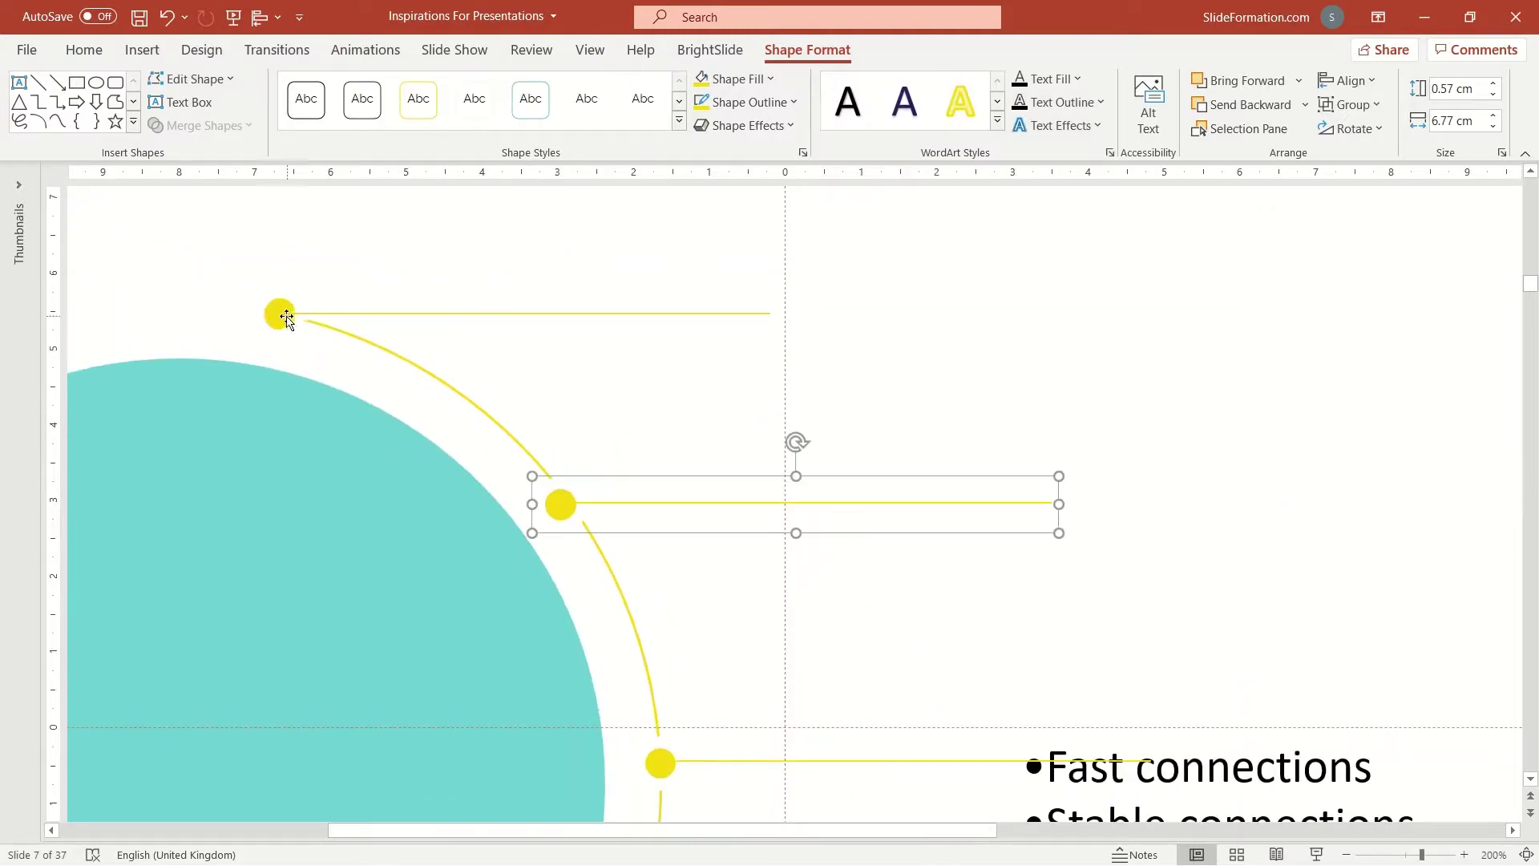
click(367, 321)
click(280, 311)
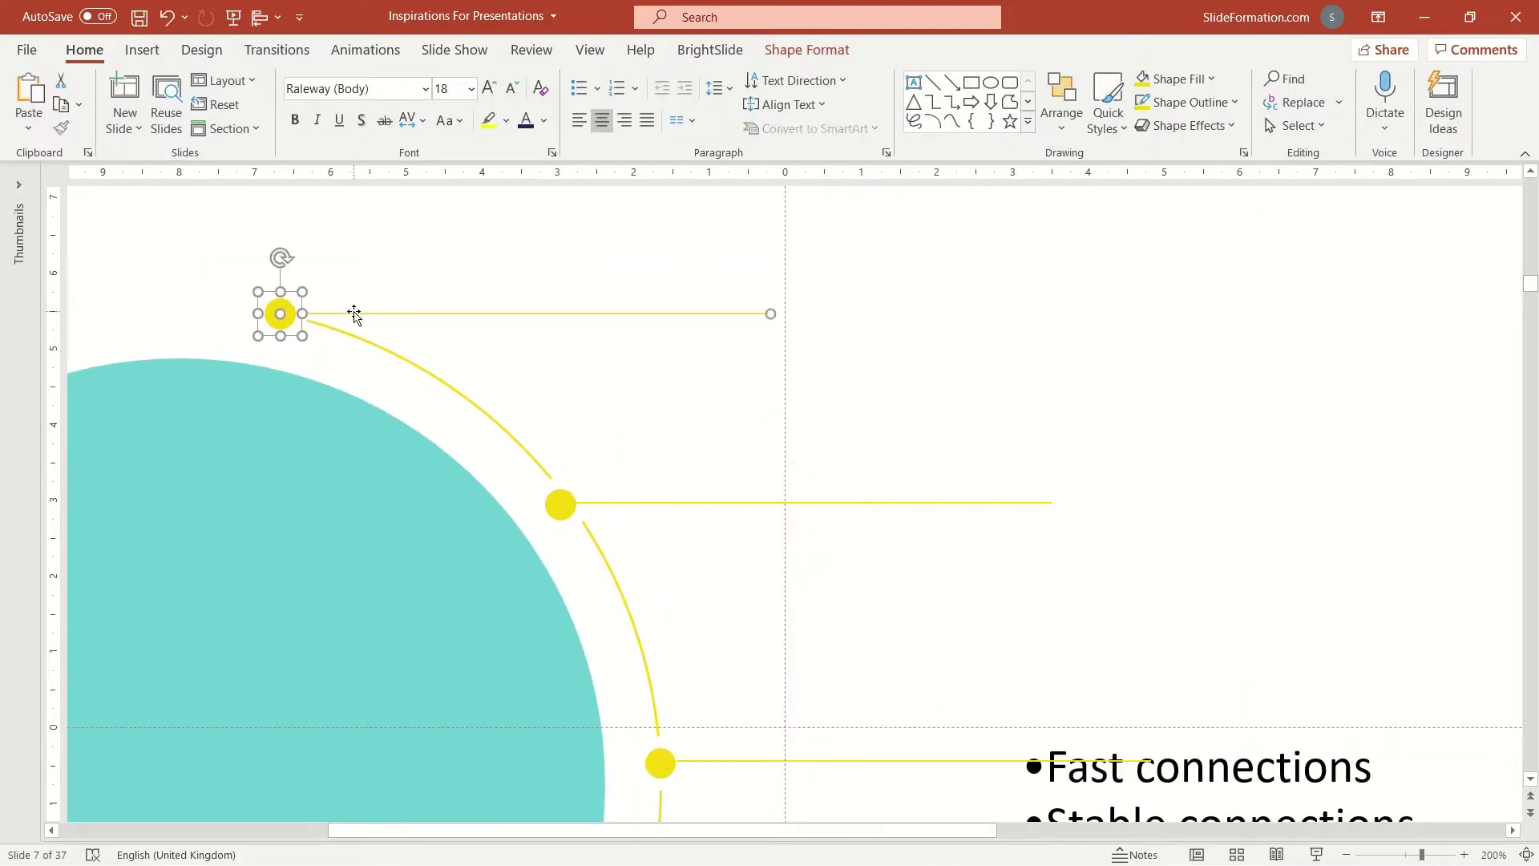
shift+click(355, 313)
key(ctrl+g)
scroll(691, 440, down, 4)
Distribute the dot-and-line groups vertically for even spacing
shift+click(705, 429)
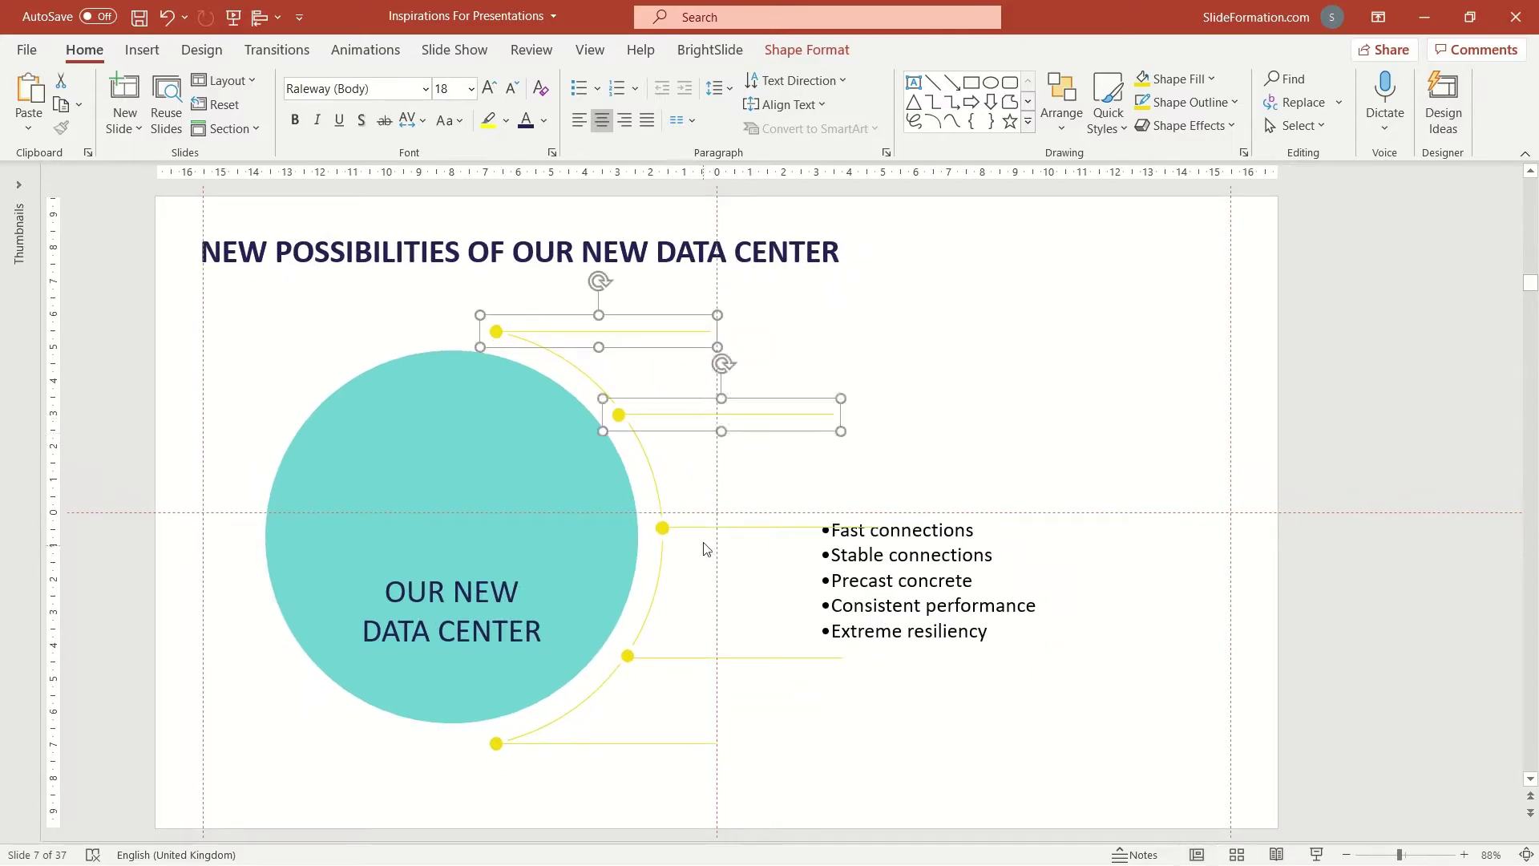
shift+click(705, 530)
shift+click(708, 656)
shift+click(665, 744)
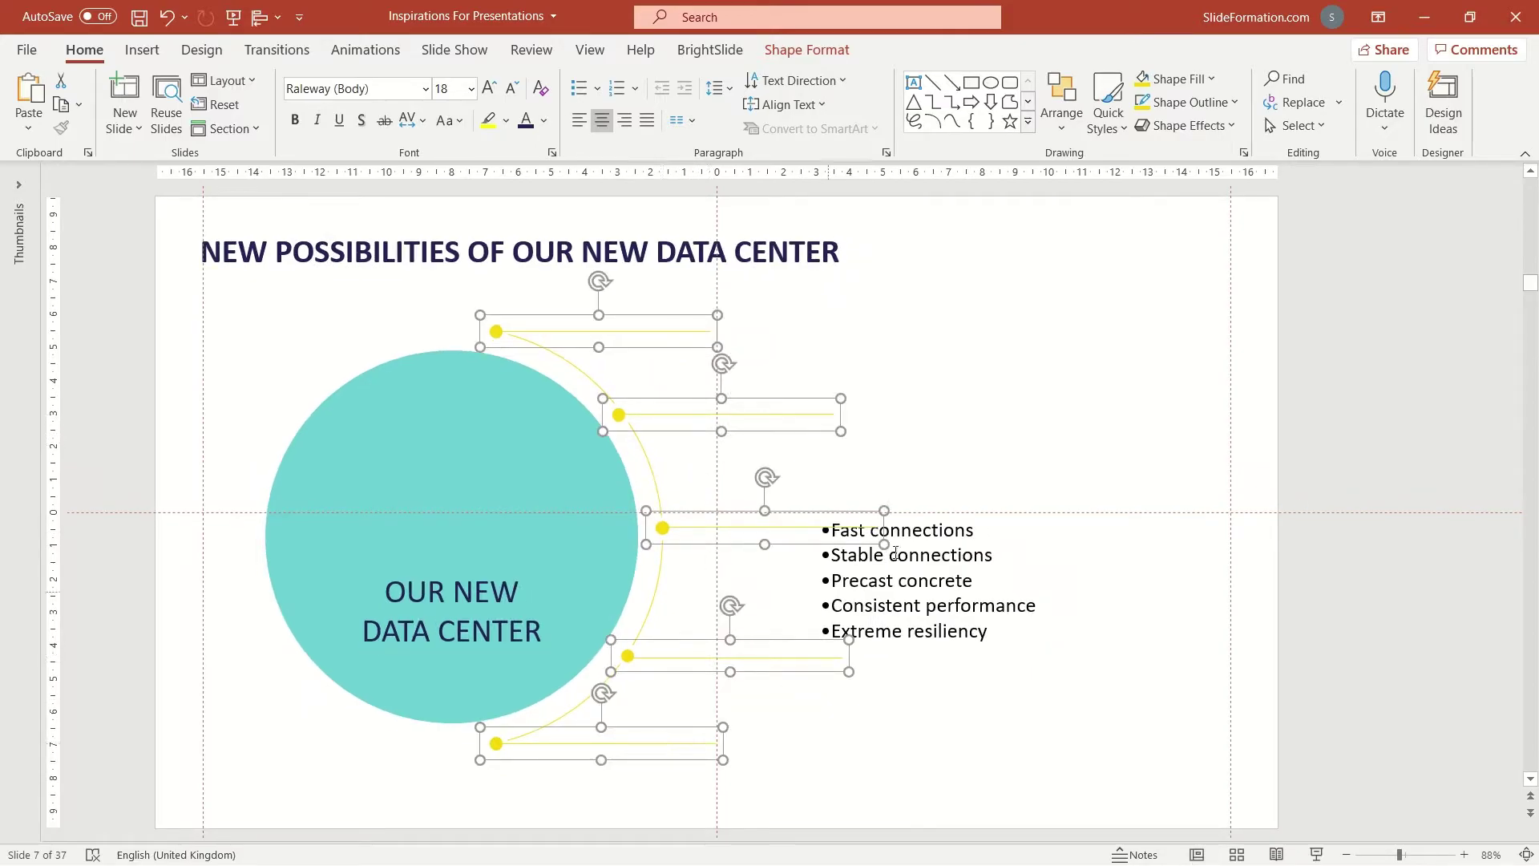
click(1057, 117)
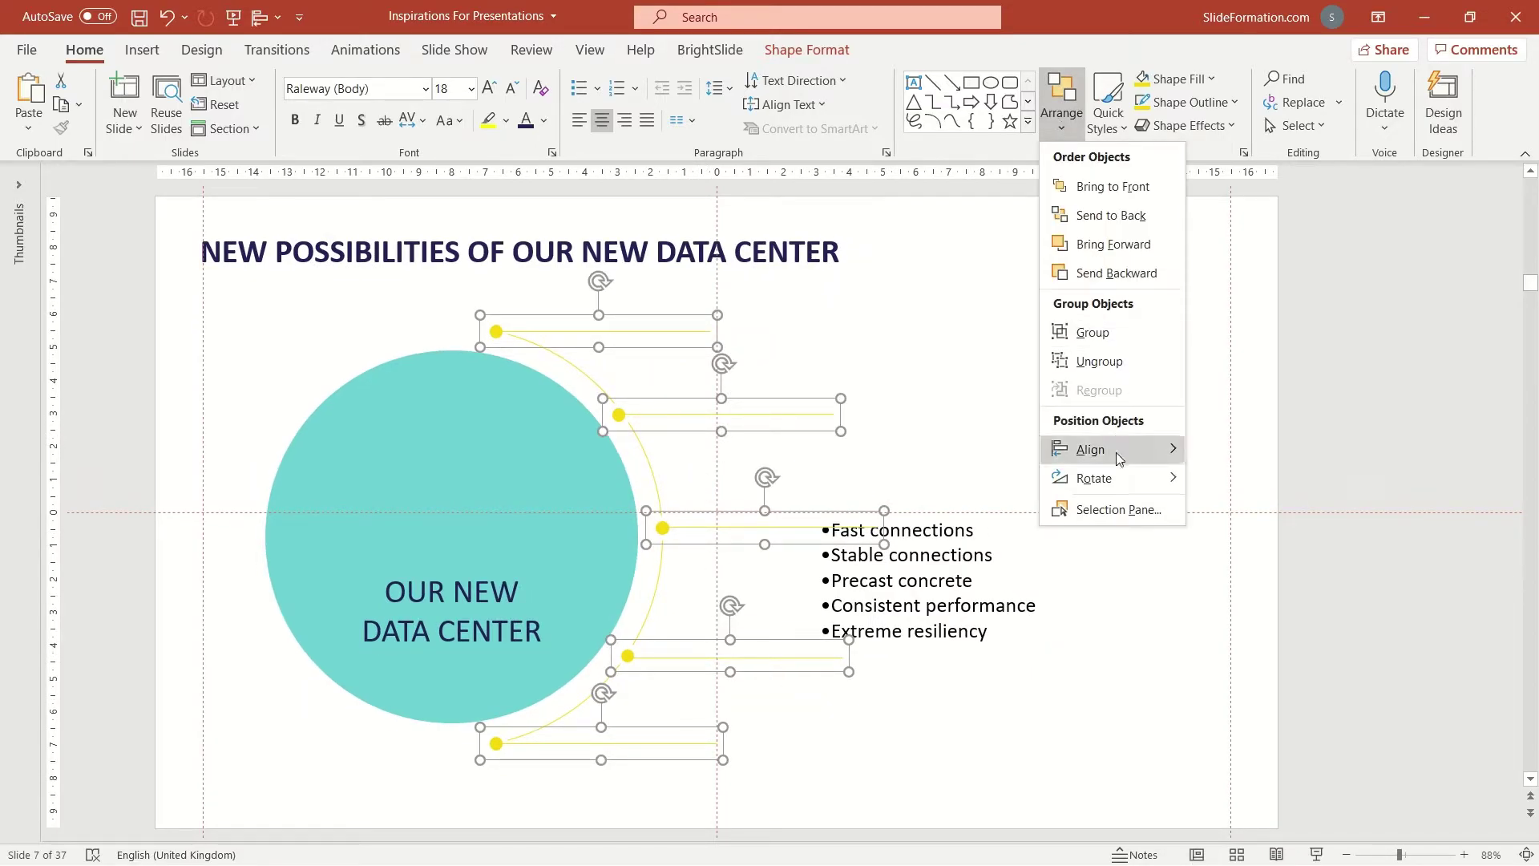
mouse_move(1179, 450)
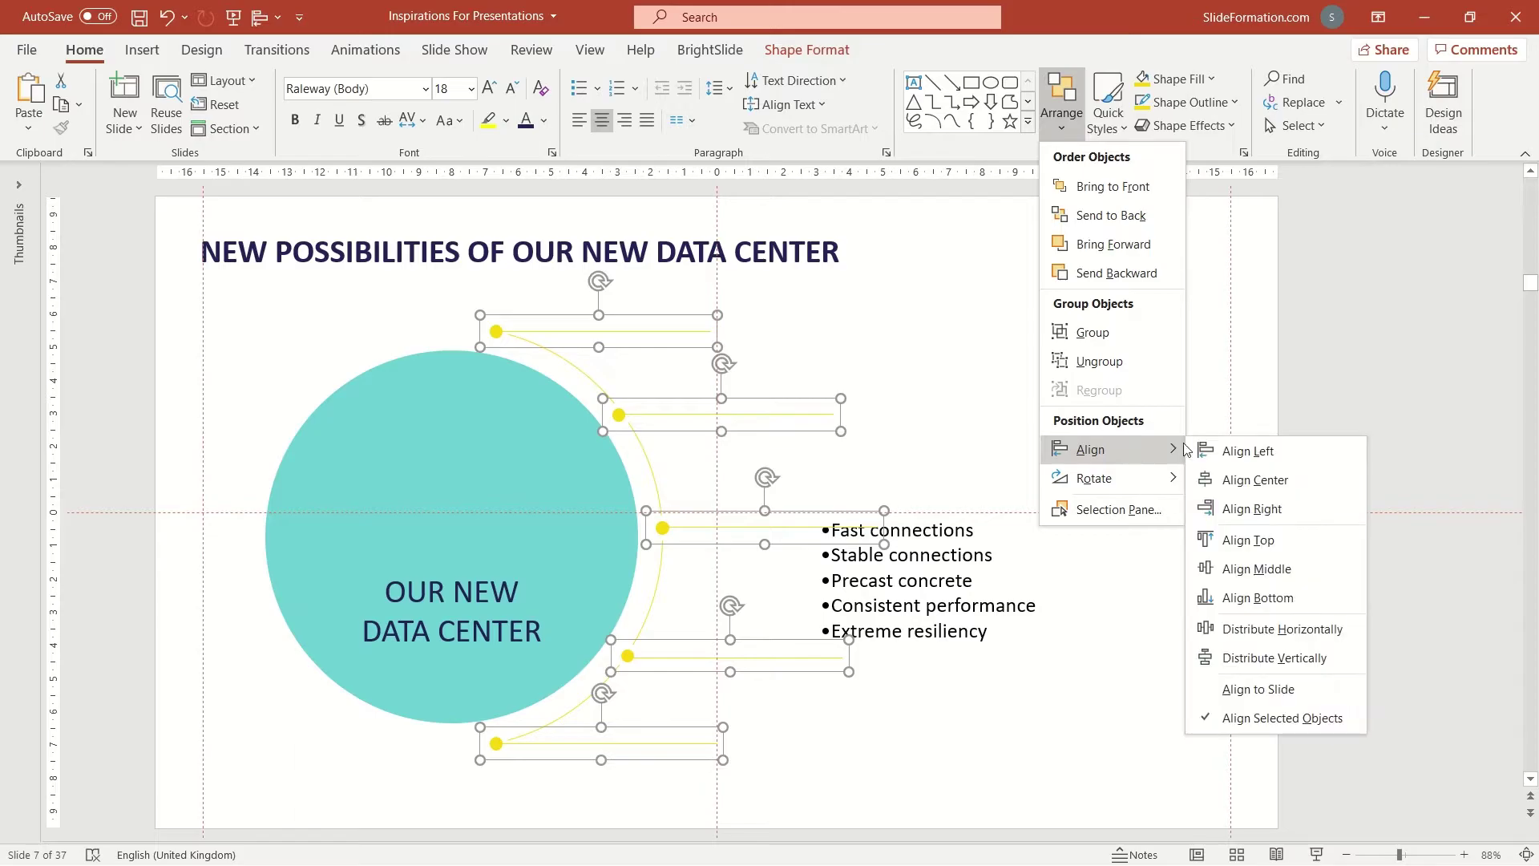
click(1240, 658)
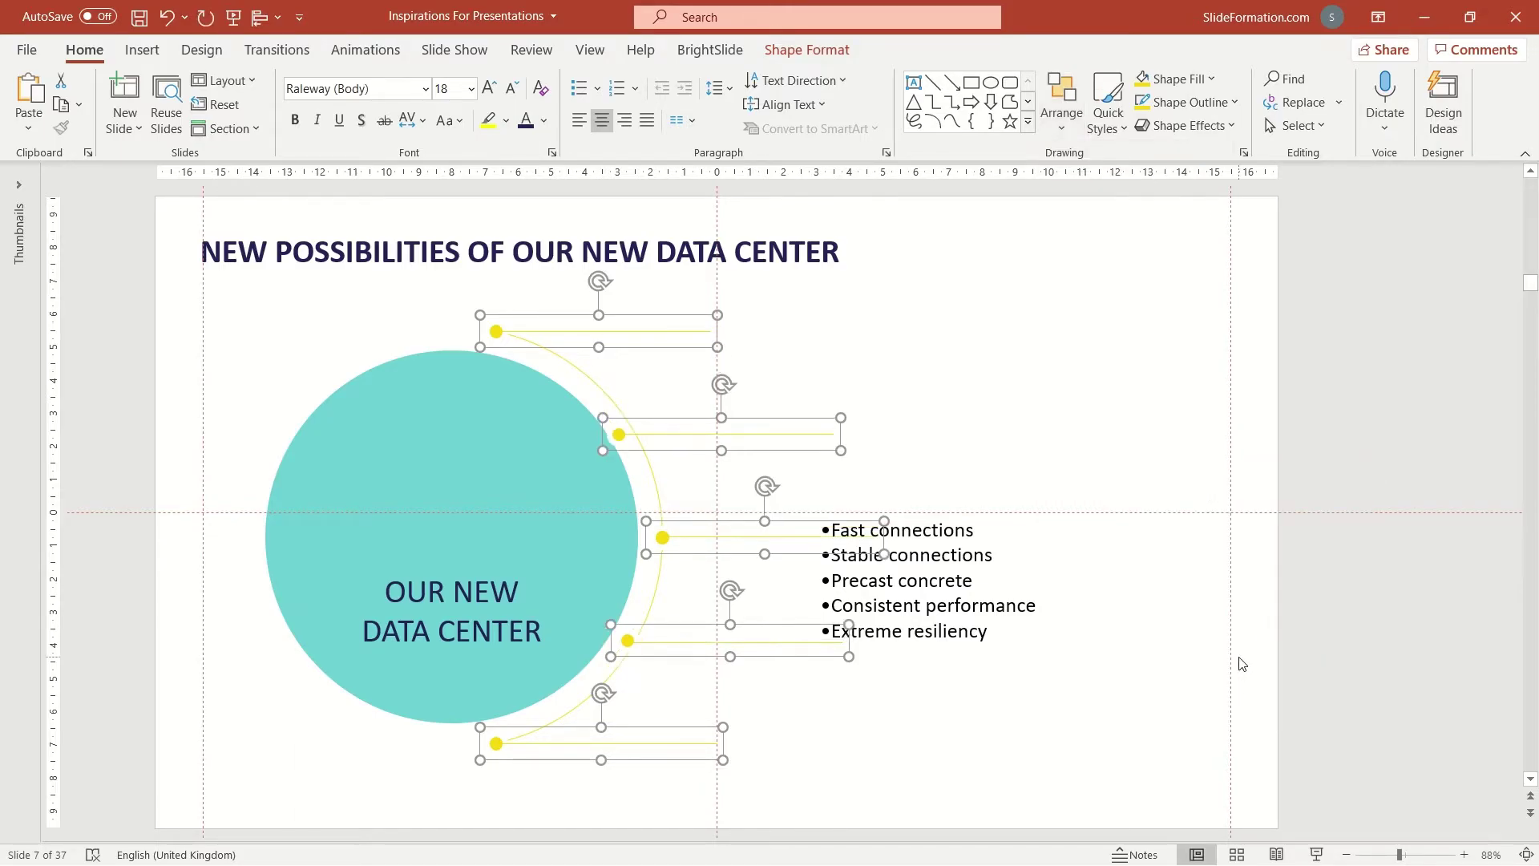
click(1009, 709)
Nudge the second and fourth groups right so their dots rest on the arc
click(681, 431)
scroll(677, 474, up, 10)
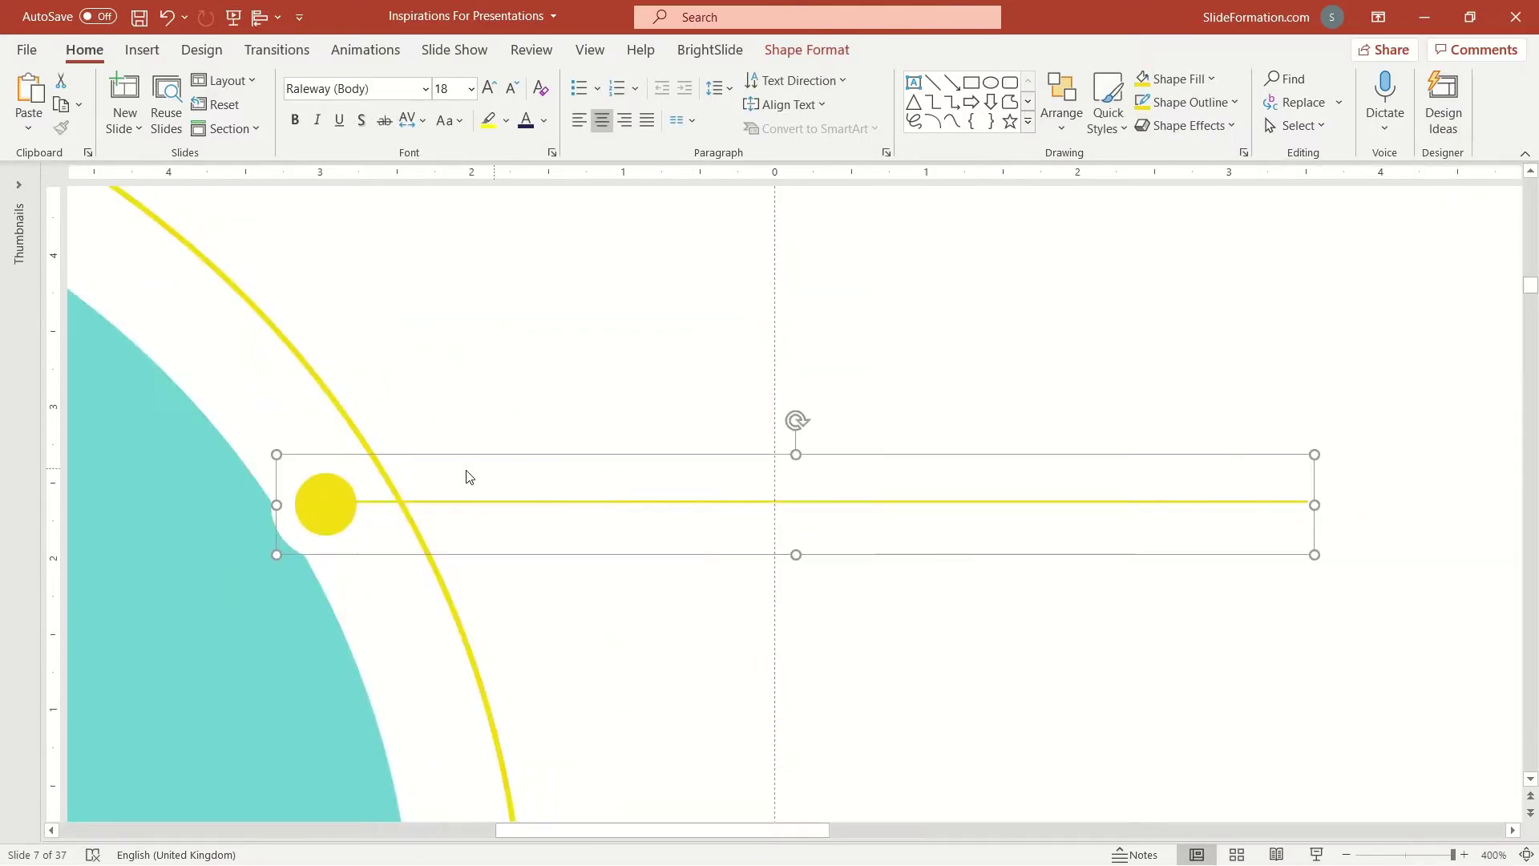
drag(443, 457, 514, 457)
scroll(540, 445, down, 4)
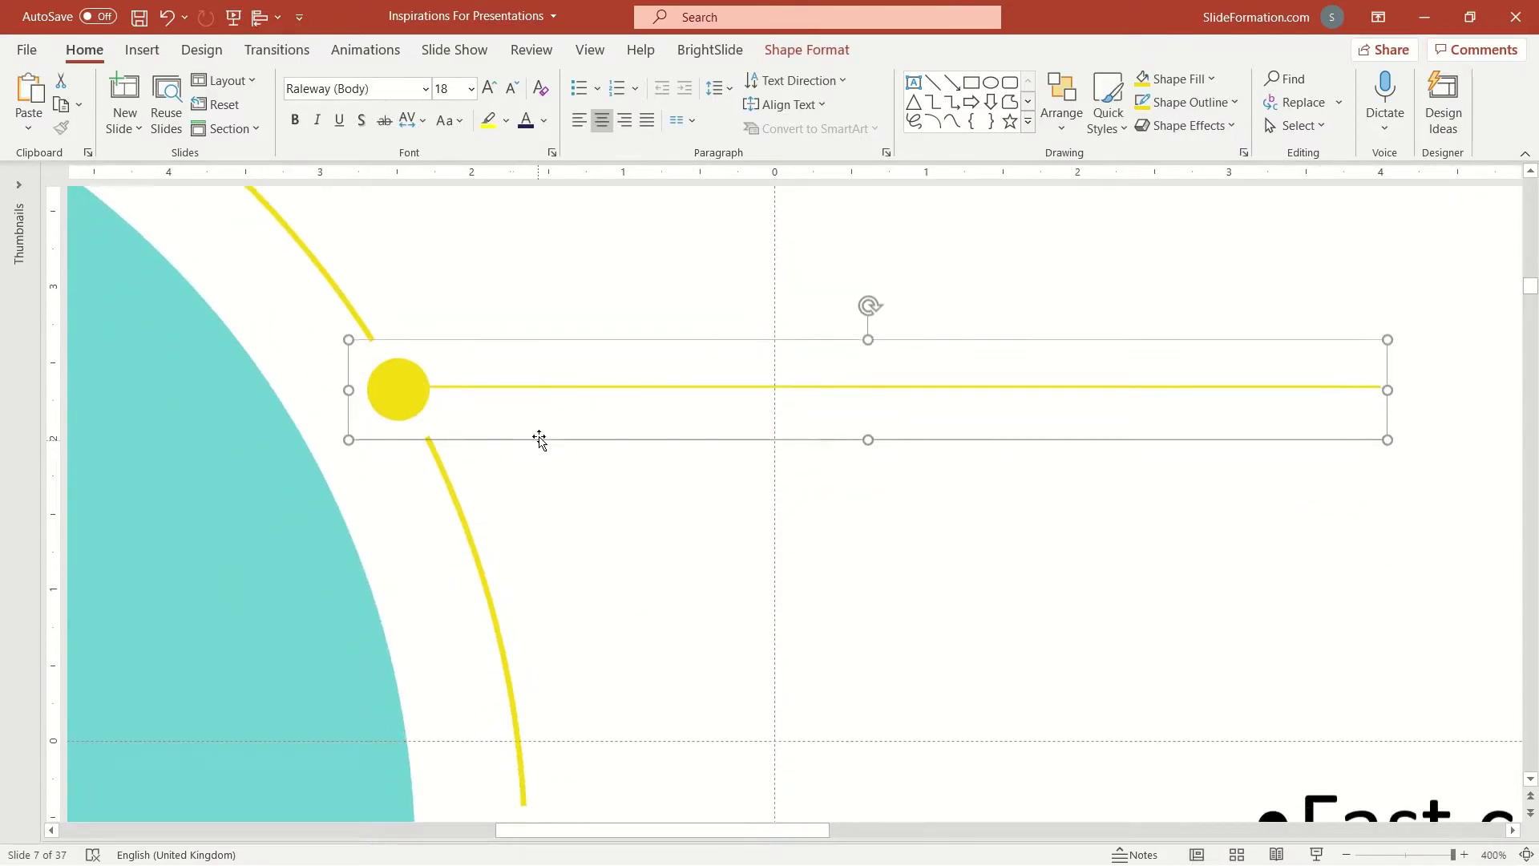
click(539, 641)
scroll(550, 609, down, 8)
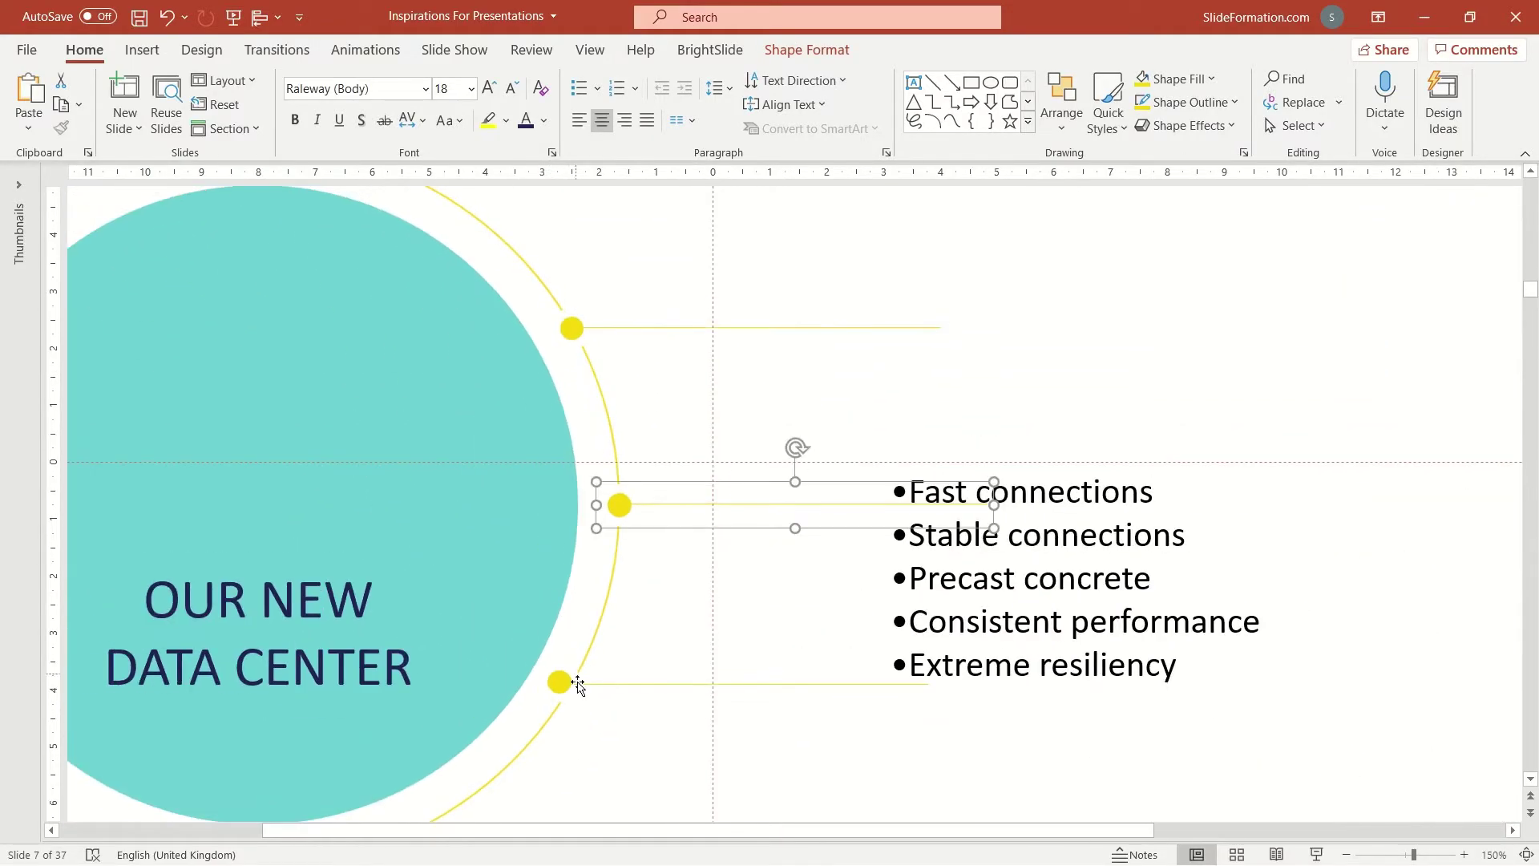
click(589, 684)
drag(601, 666, 614, 666)
scroll(605, 673, down, 4)
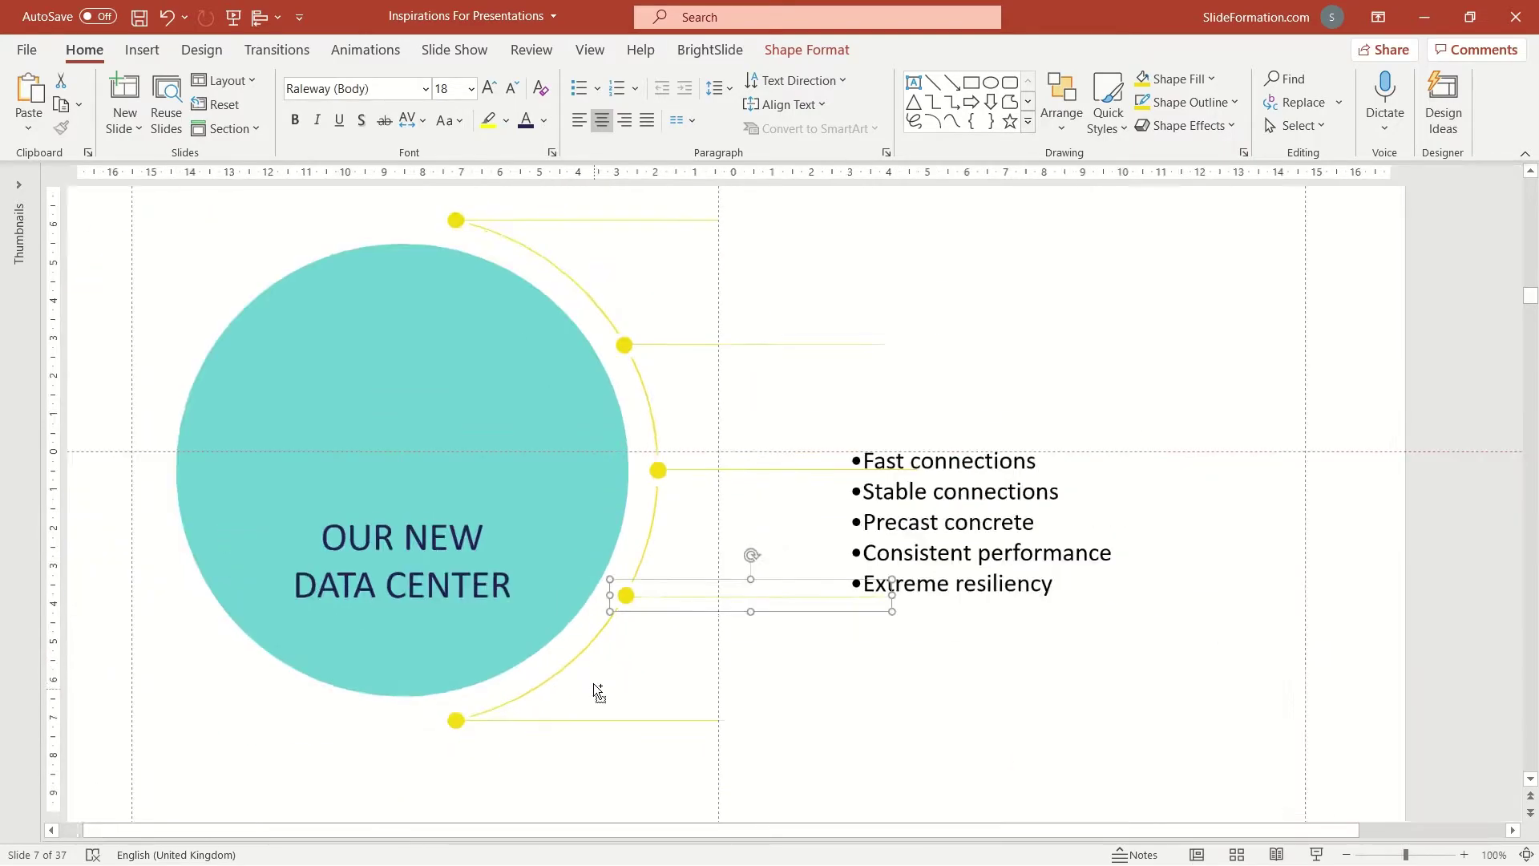
click(532, 718)
scroll(532, 718, up, 8)
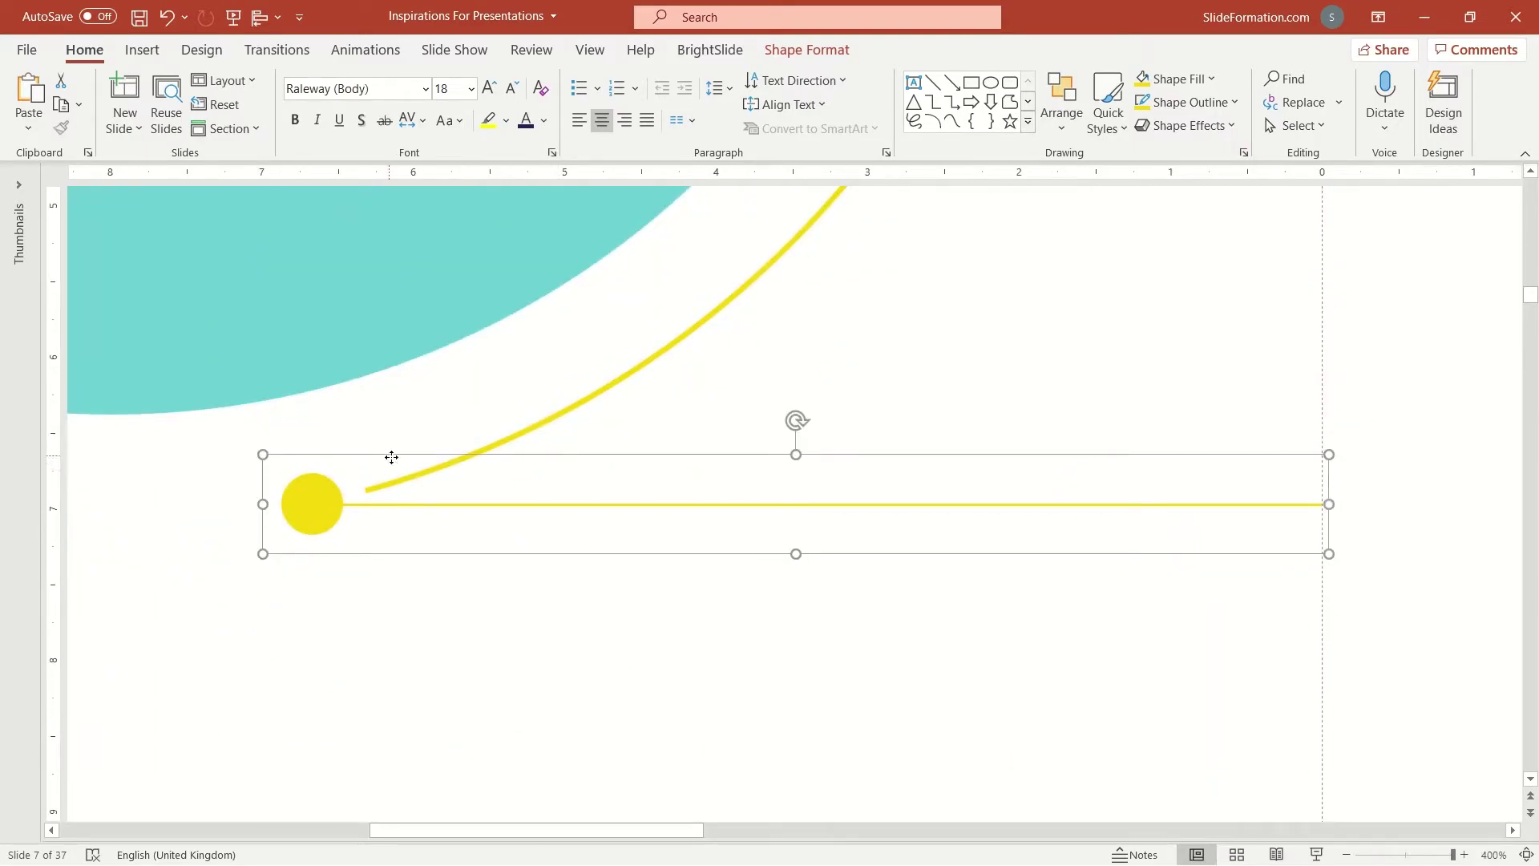
scroll(391, 457, down, 9)
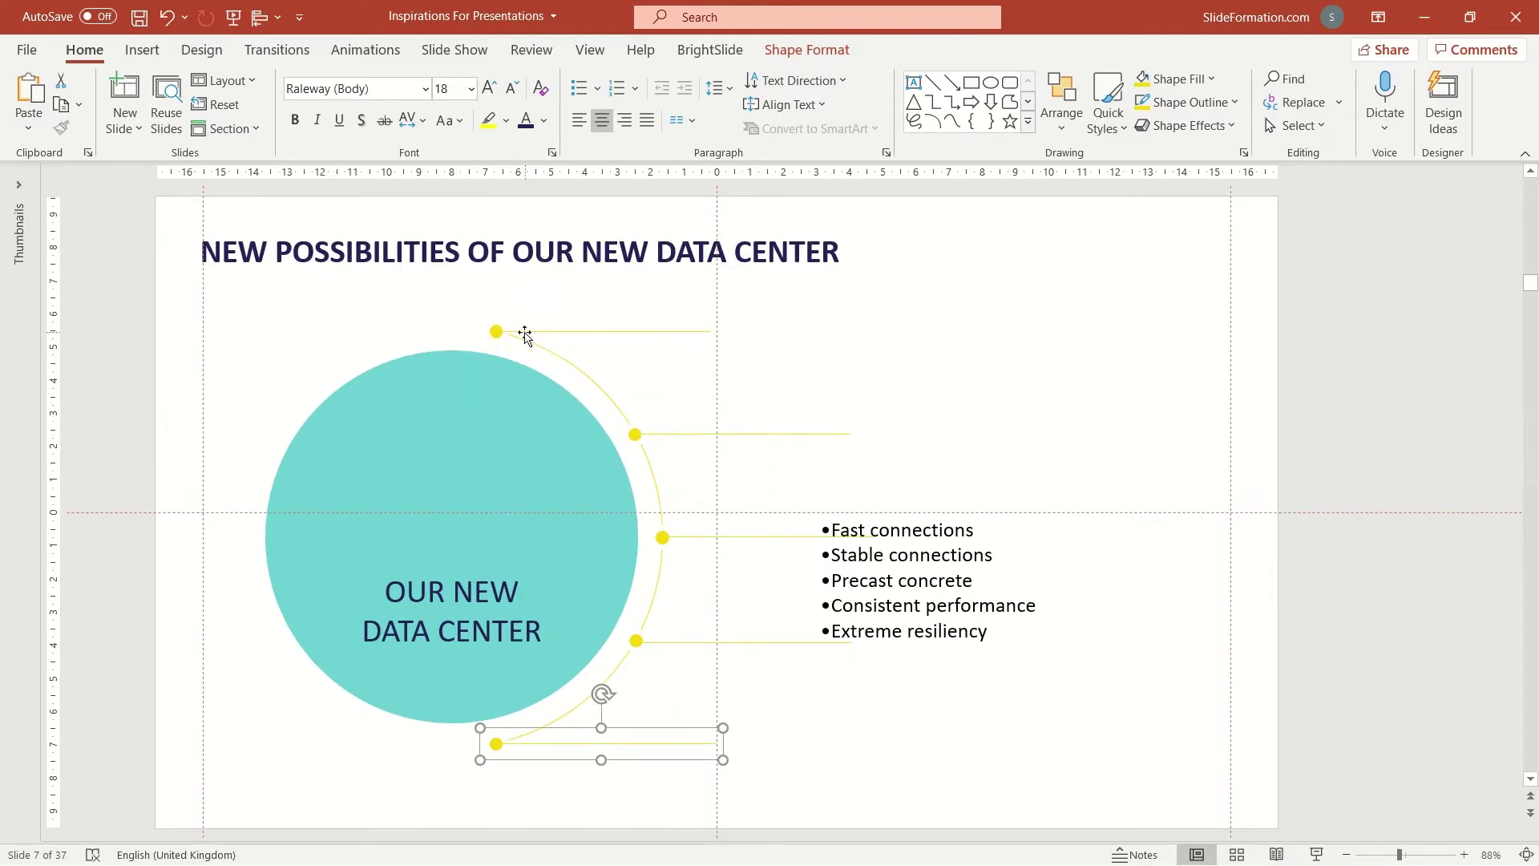
Align Left the top and bottom dot-and-line groups
shift+click(525, 335)
click(806, 50)
click(1347, 80)
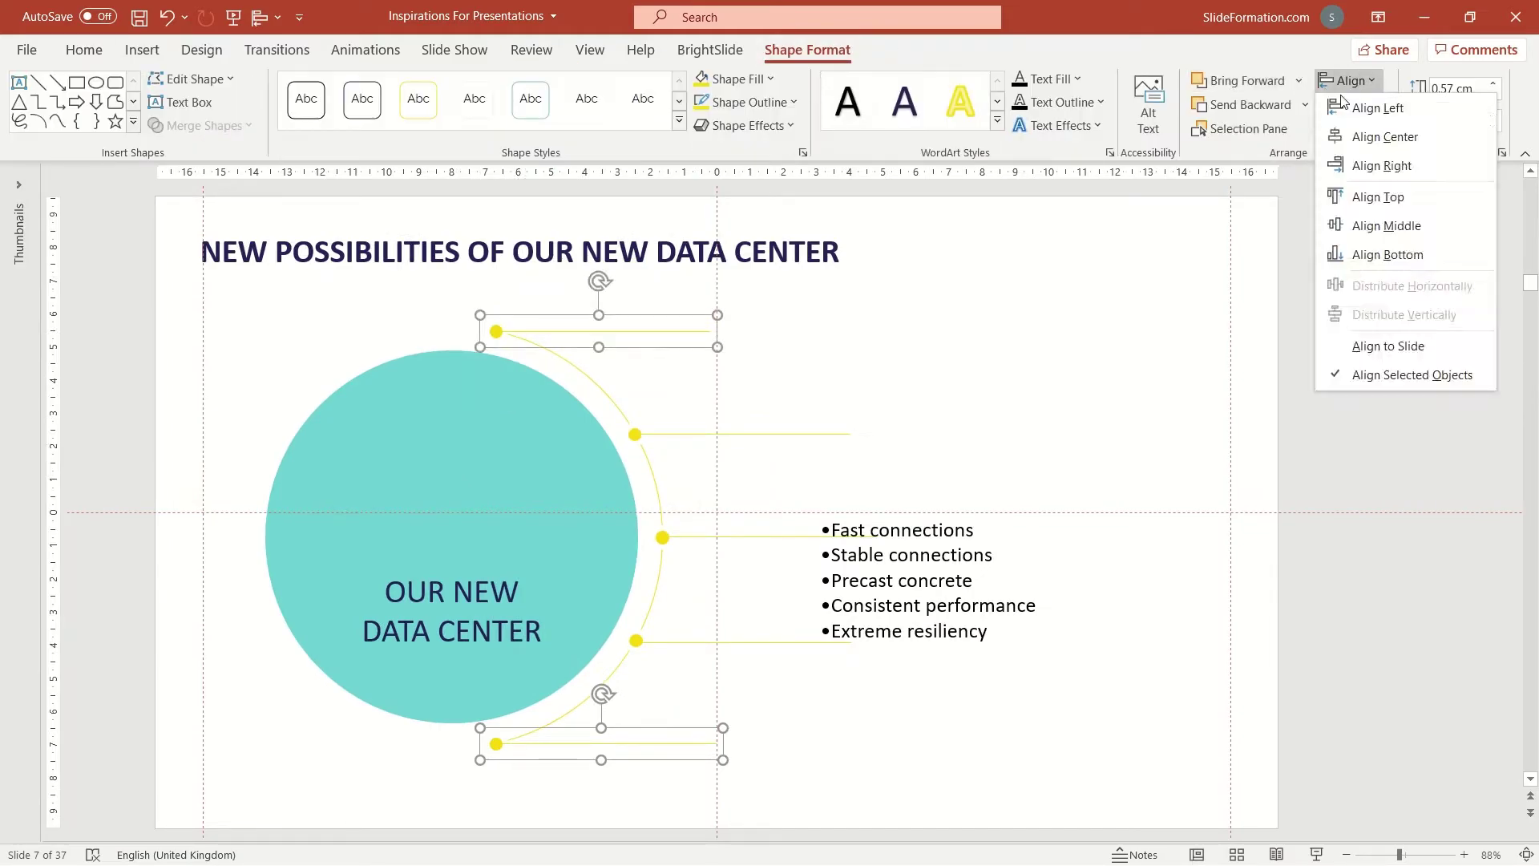
click(1350, 107)
click(785, 684)
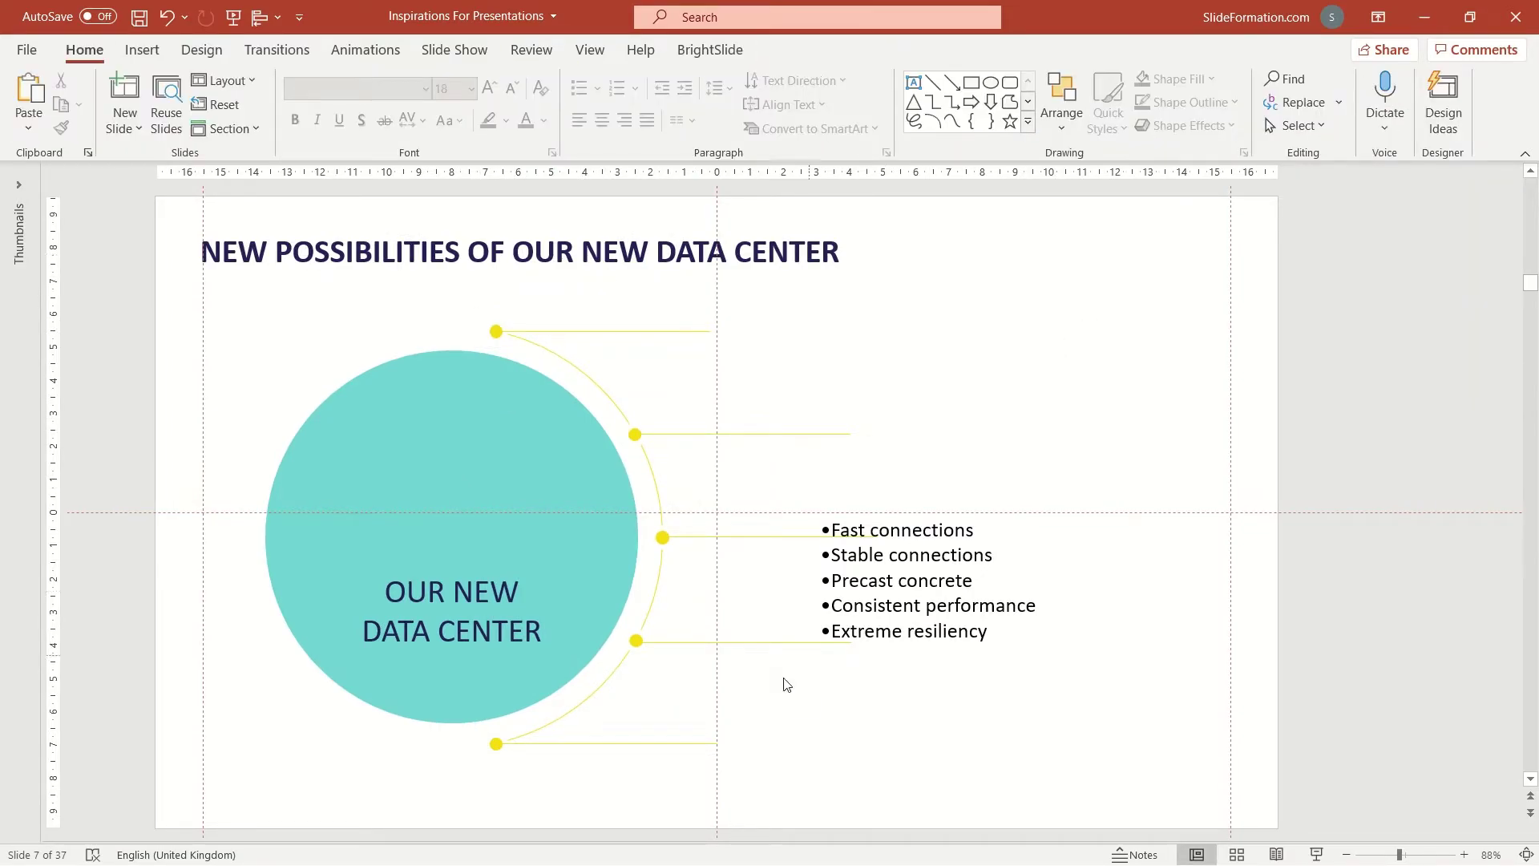
Shorten the fourth, third, second and top yellow lines to end at the vertical centre guide
click(697, 742)
click(739, 642)
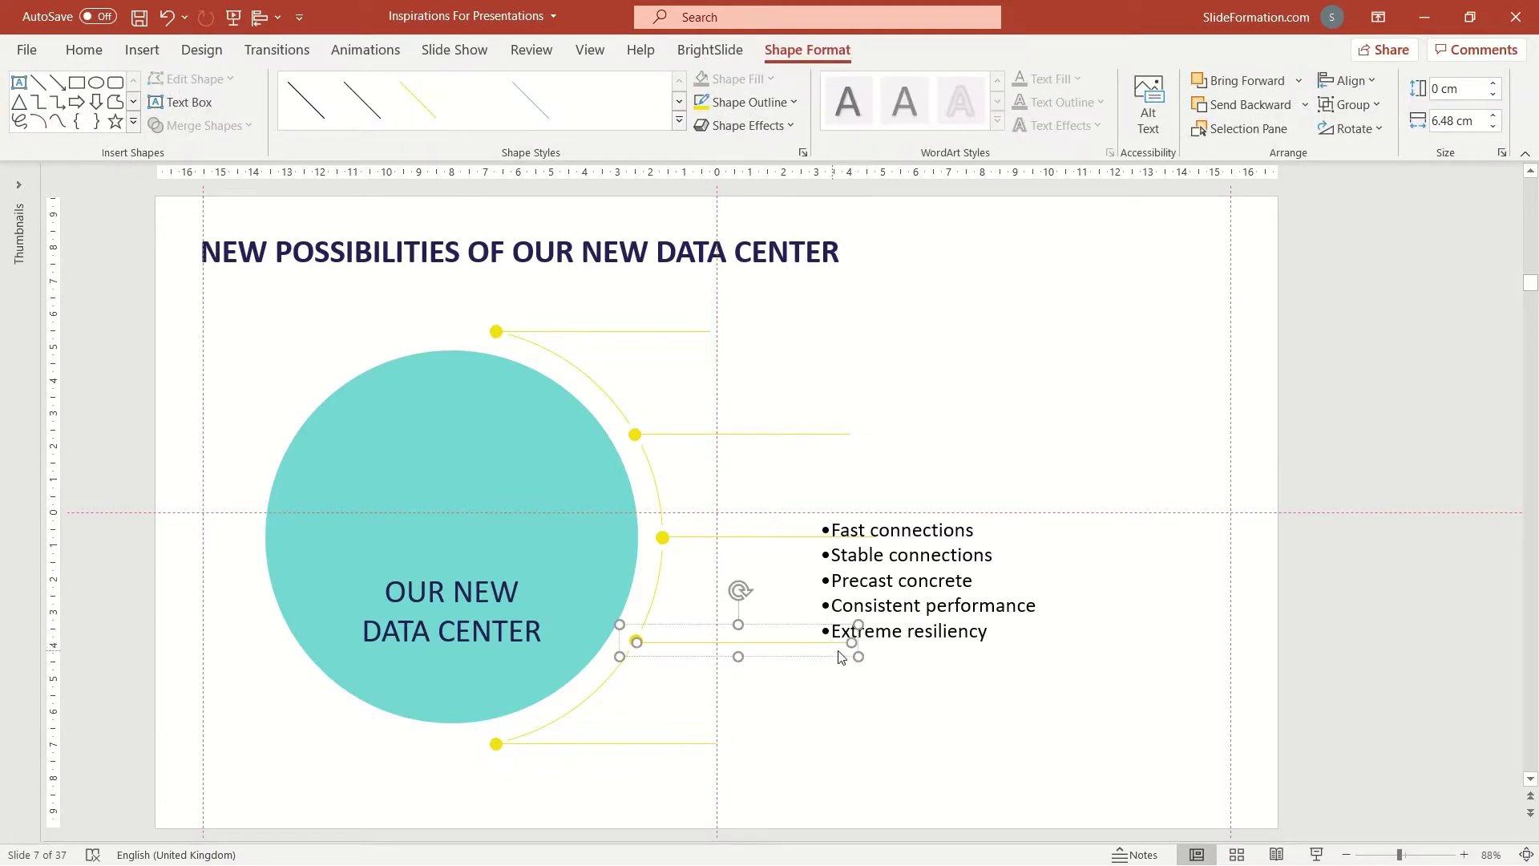
drag(849, 641, 716, 642)
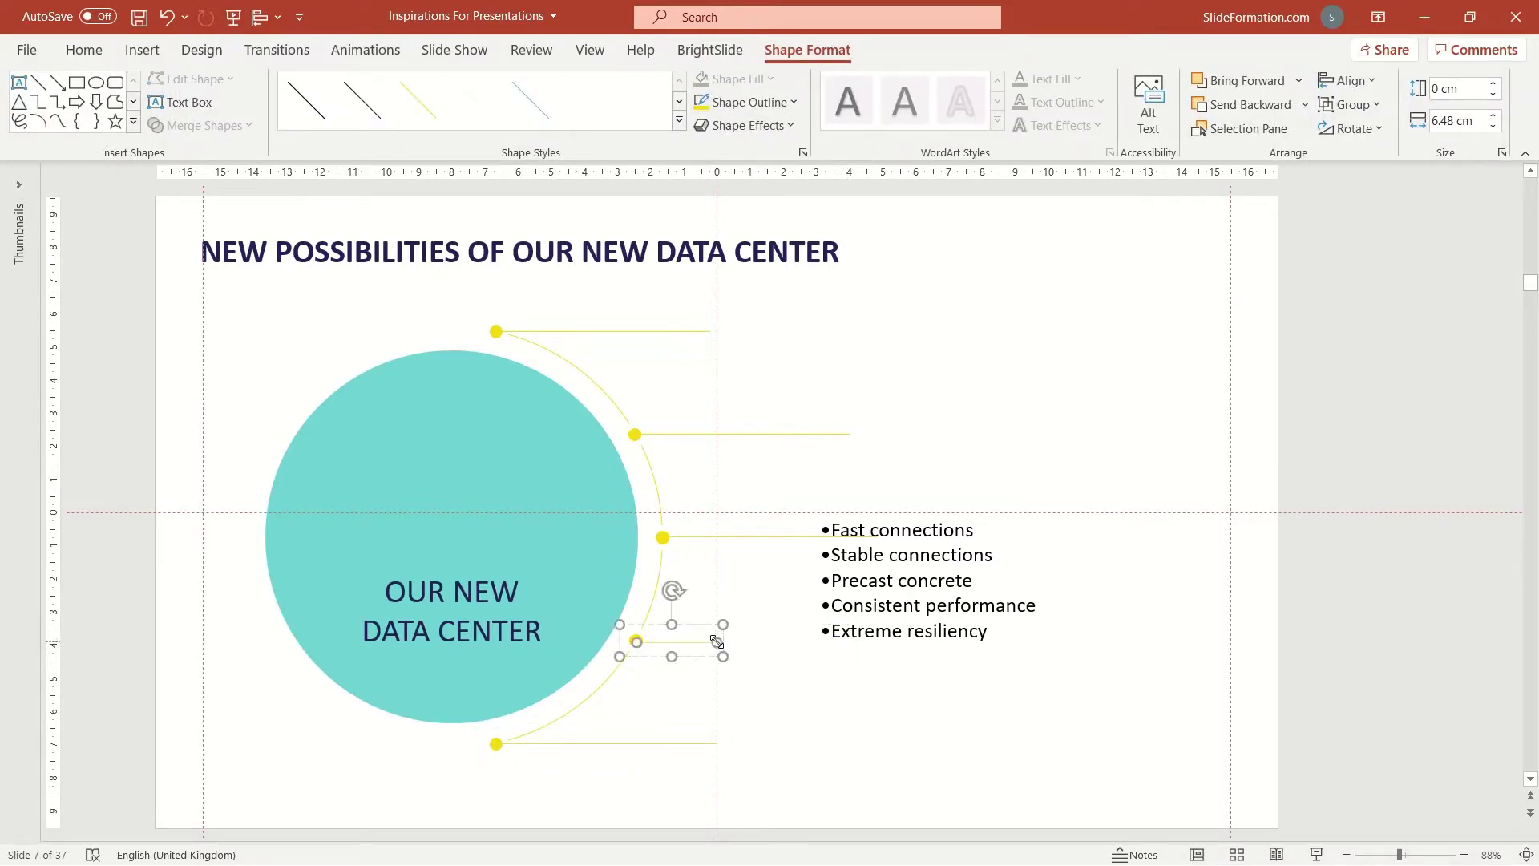
click(738, 537)
drag(878, 539, 716, 538)
click(744, 433)
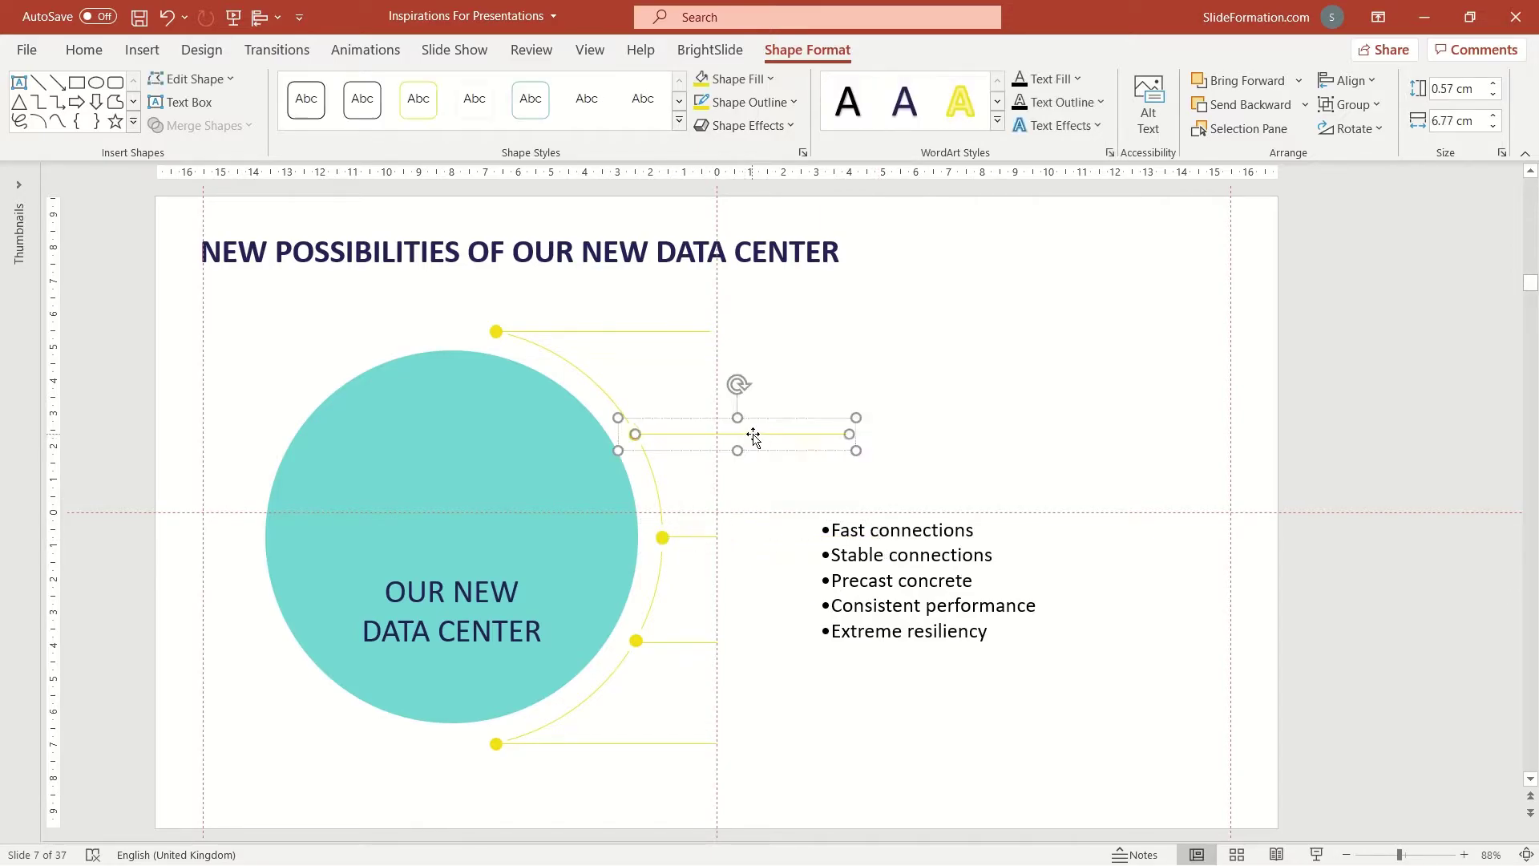
drag(848, 434, 717, 434)
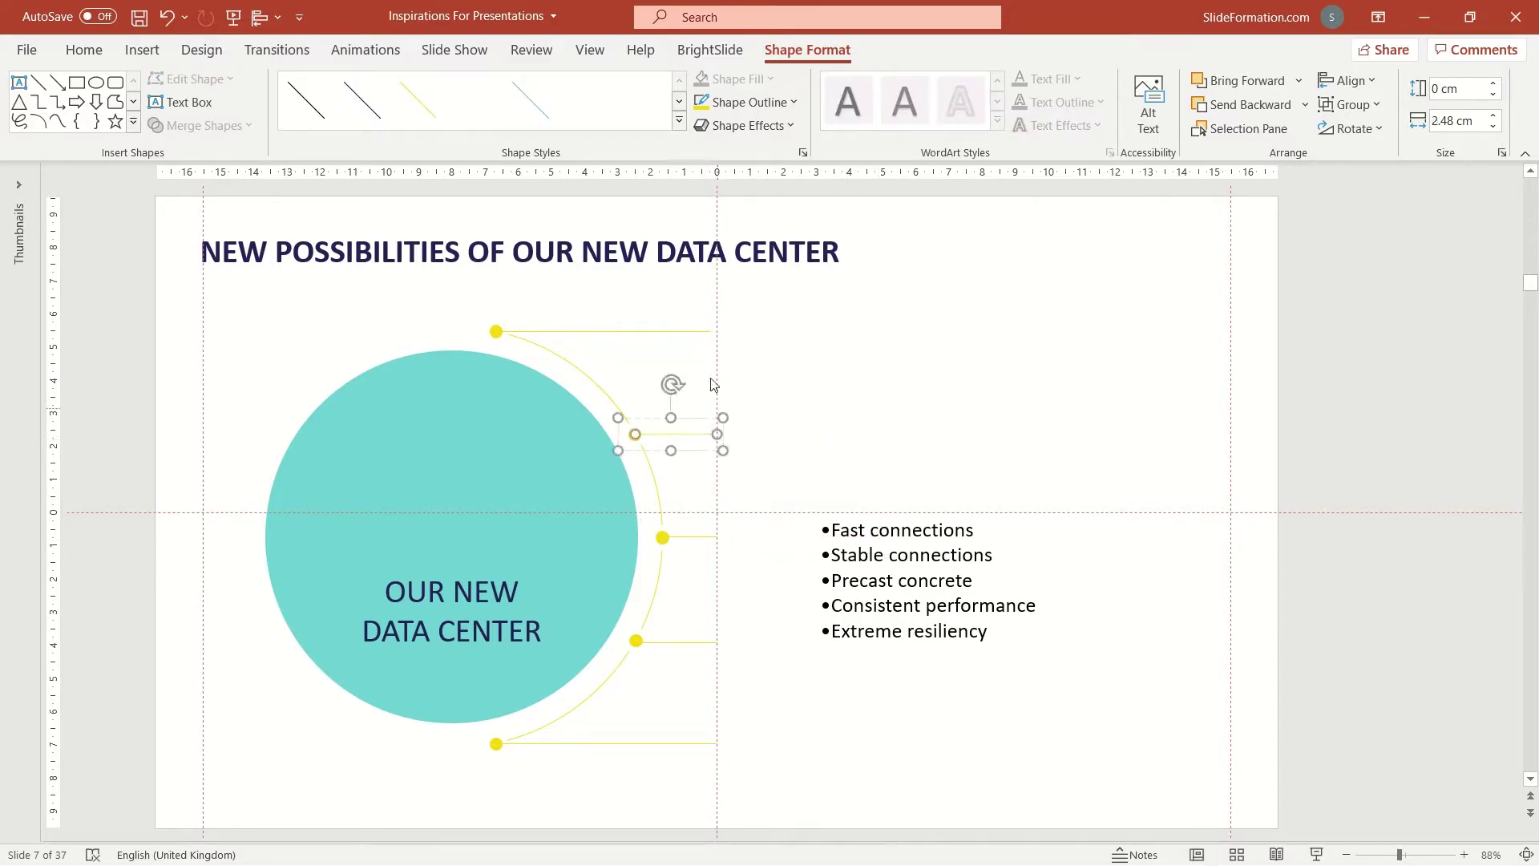
click(698, 332)
drag(712, 334, 716, 332)
click(807, 376)
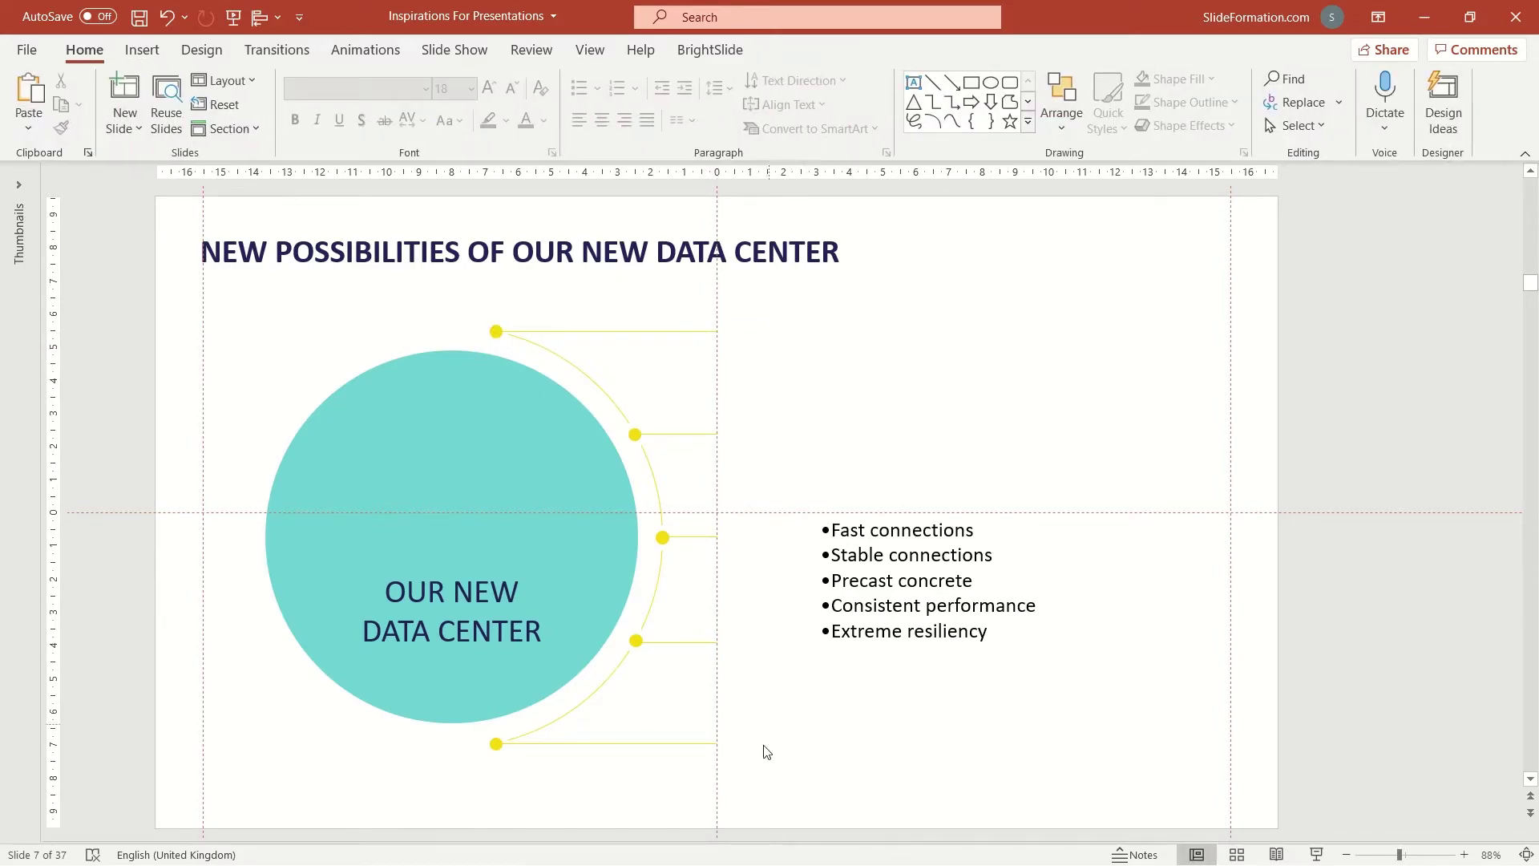
Move the list lower and make 'Fast connections' its own unbulleted Raleway text box by the top yellow line
click(897, 626)
drag(884, 509, 944, 609)
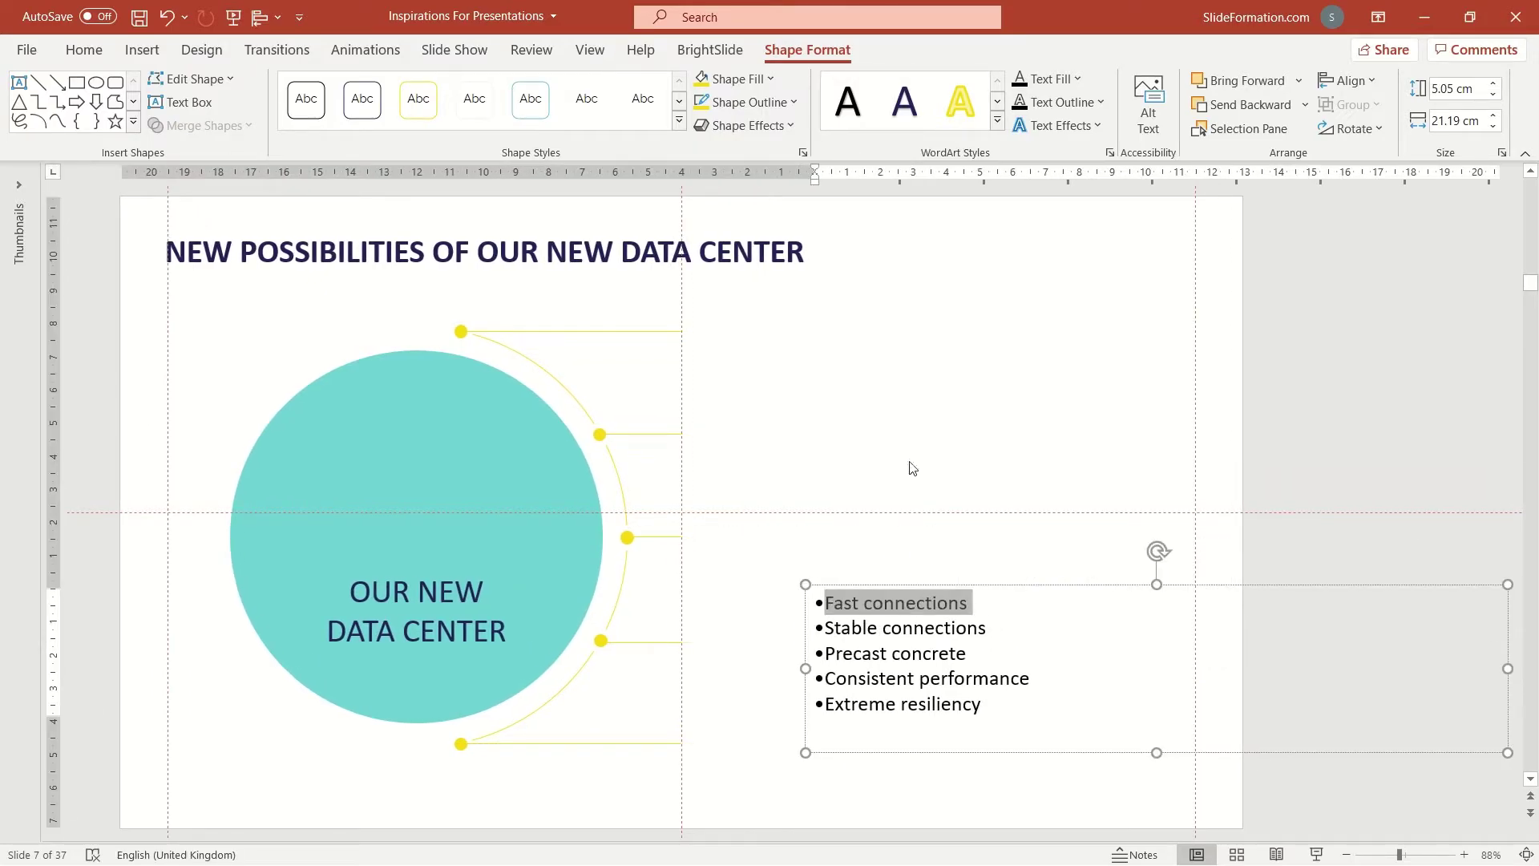
key(ctrl+c)
click(904, 433)
key(ctrl+v)
drag(618, 503, 850, 324)
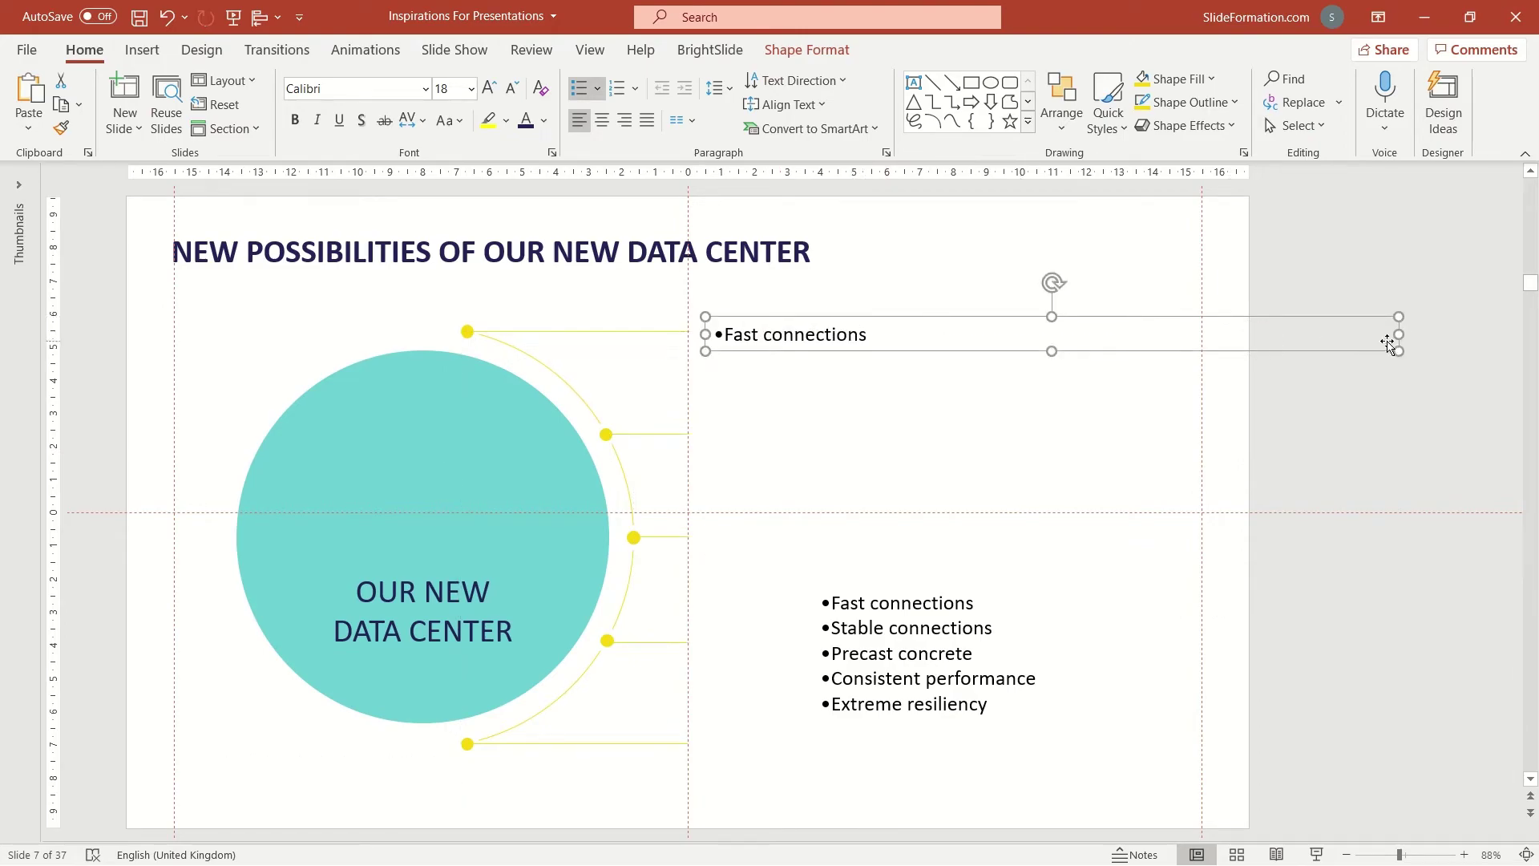
drag(1401, 335, 994, 334)
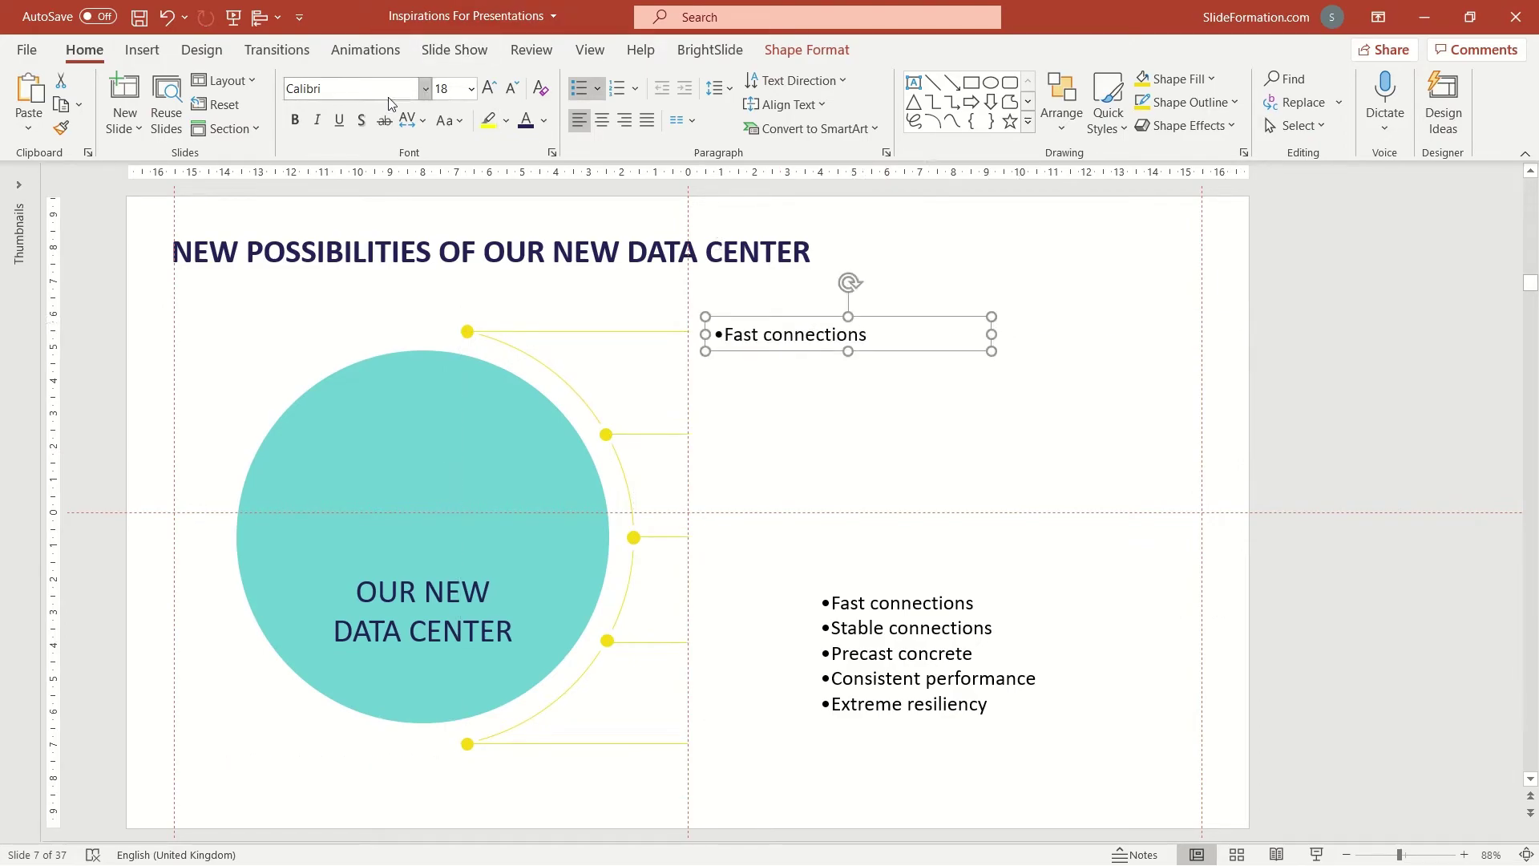
click(579, 89)
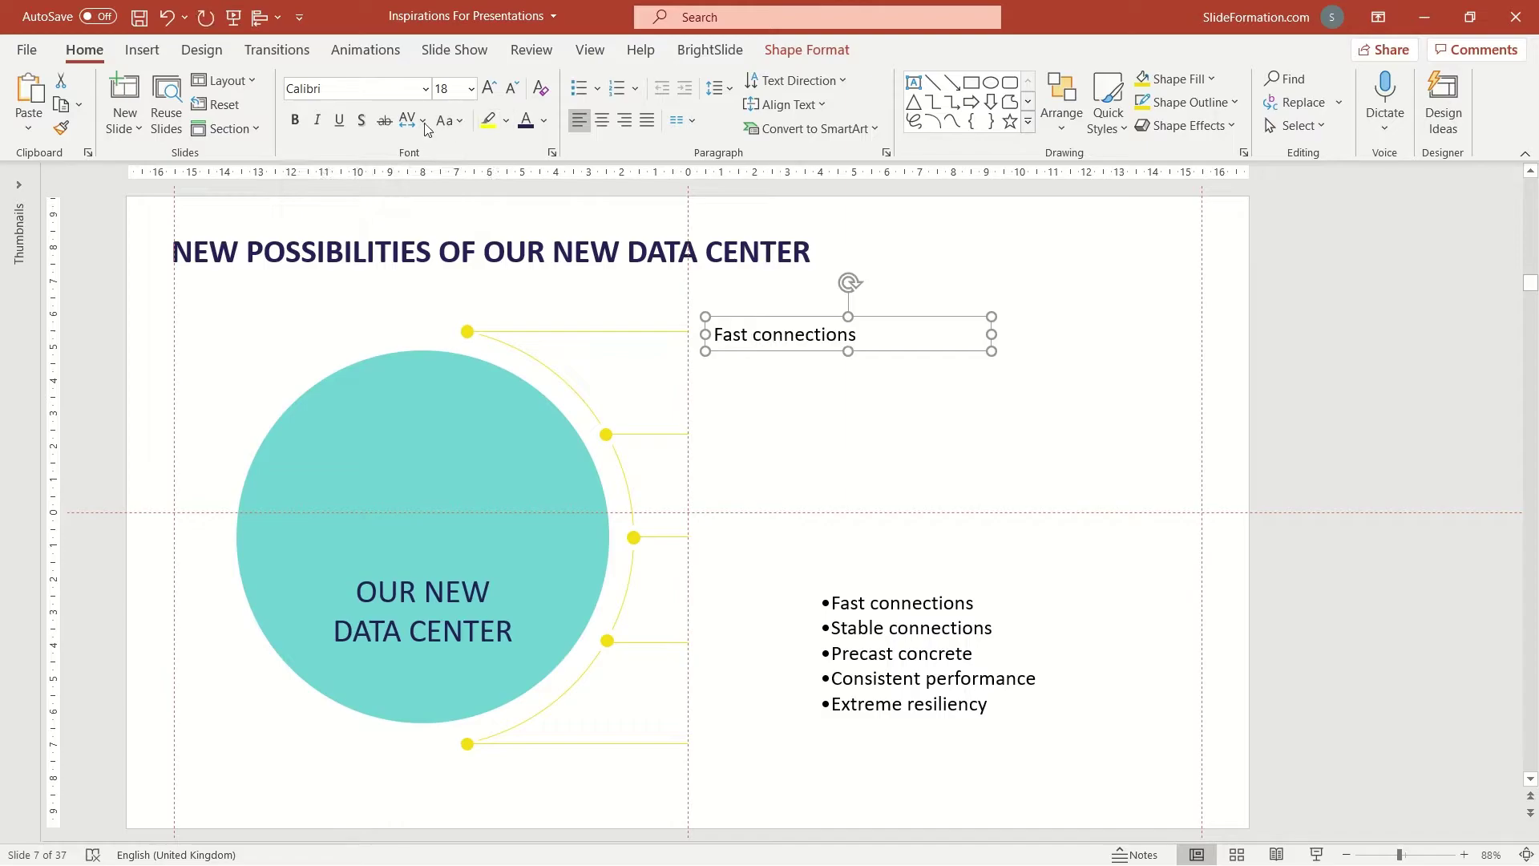
click(389, 89)
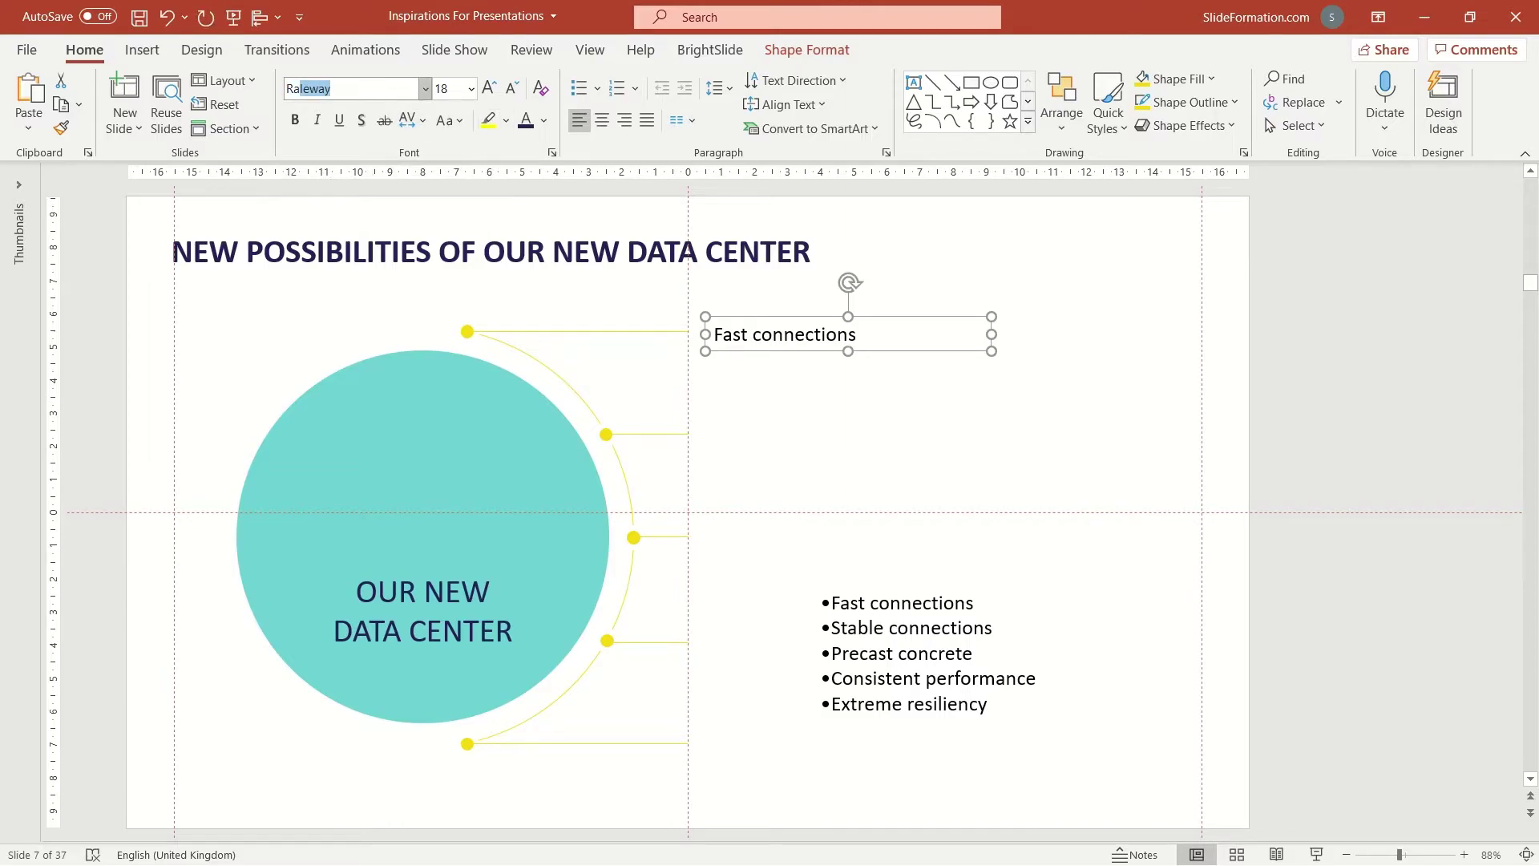
text(R)
key(Return)
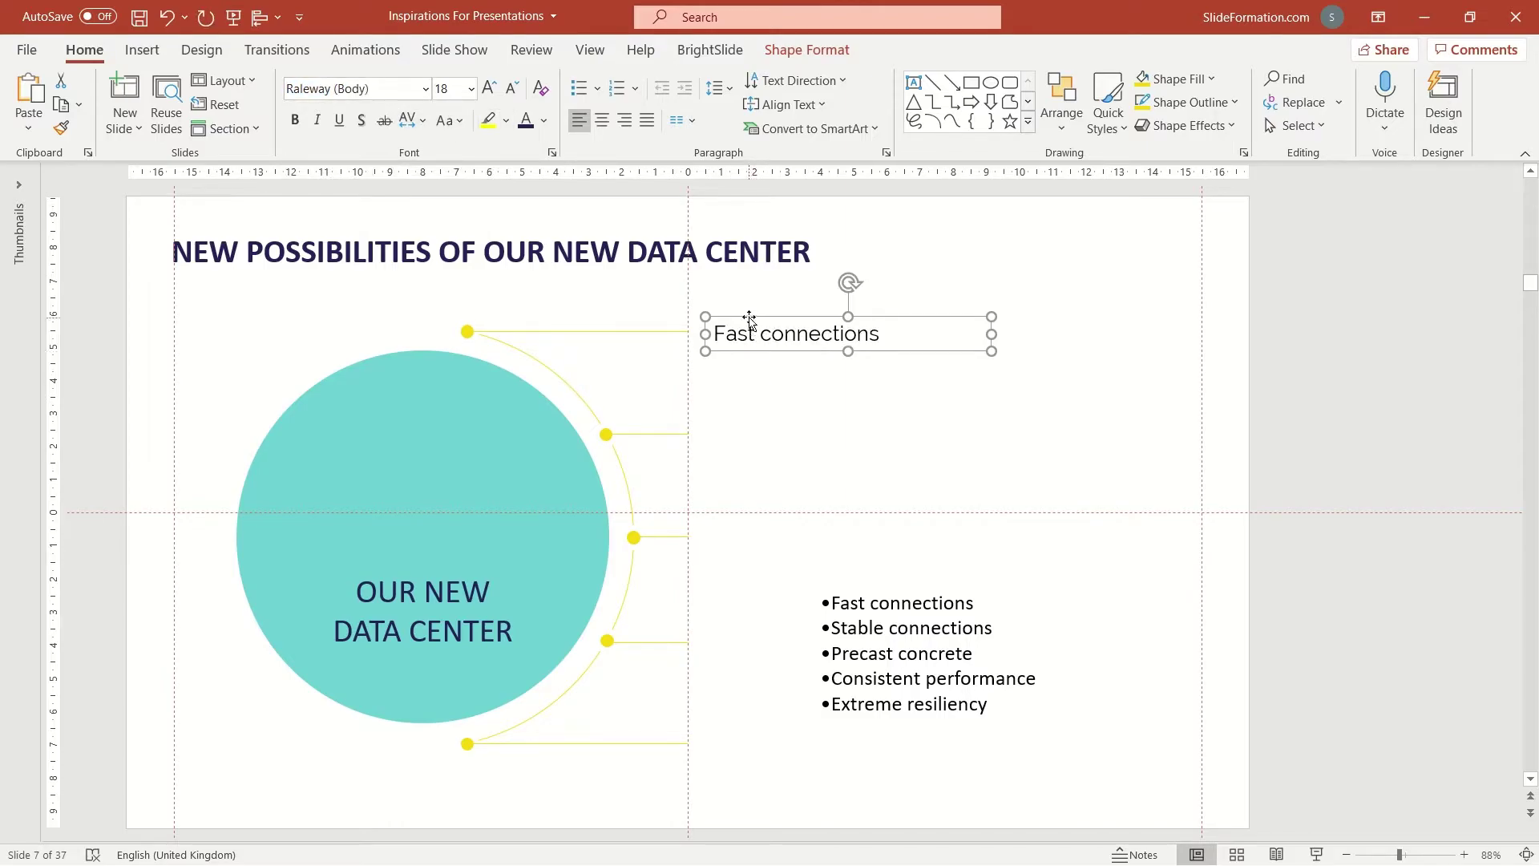
drag(749, 319, 735, 317)
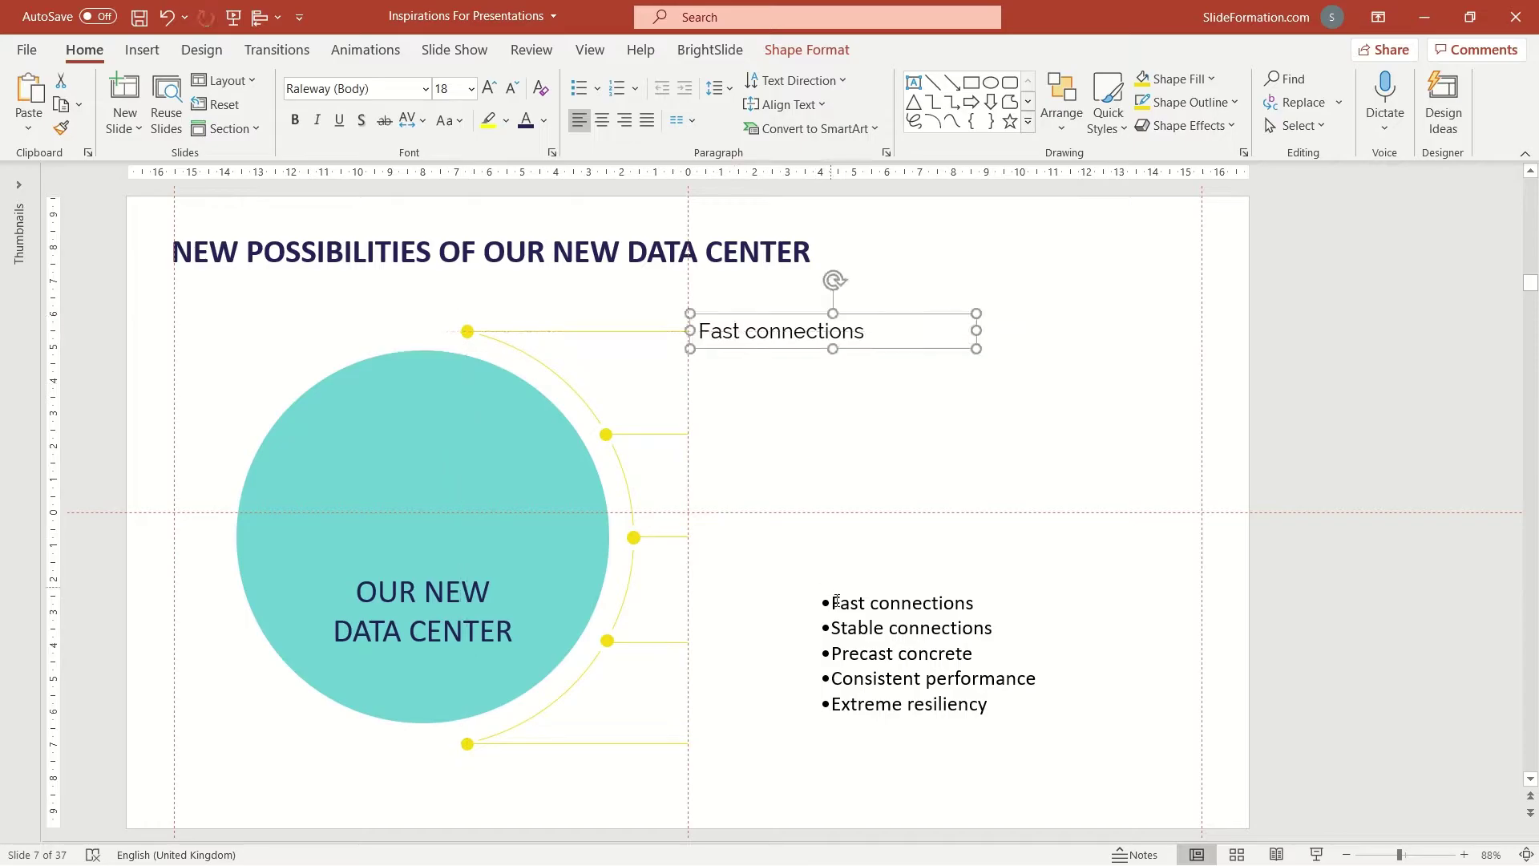
Copy 'Stable connections' and 'Precast concrete' into their own text boxes beside the second and third yellow lines
drag(831, 627, 993, 627)
key(ctrl+c)
click(738, 505)
key(ctrl+v)
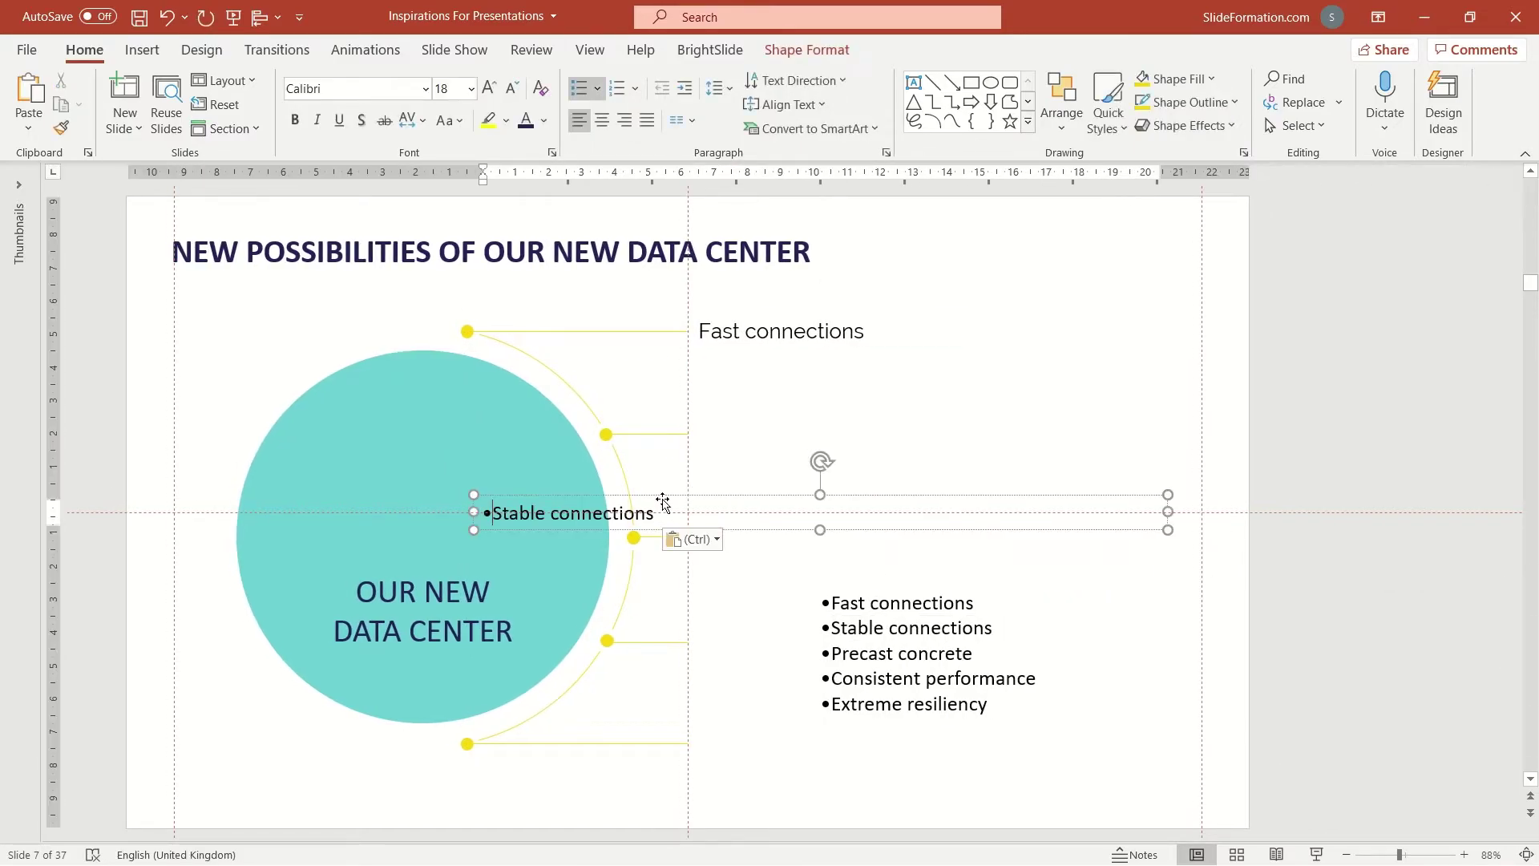
drag(663, 503, 886, 422)
drag(831, 654, 970, 653)
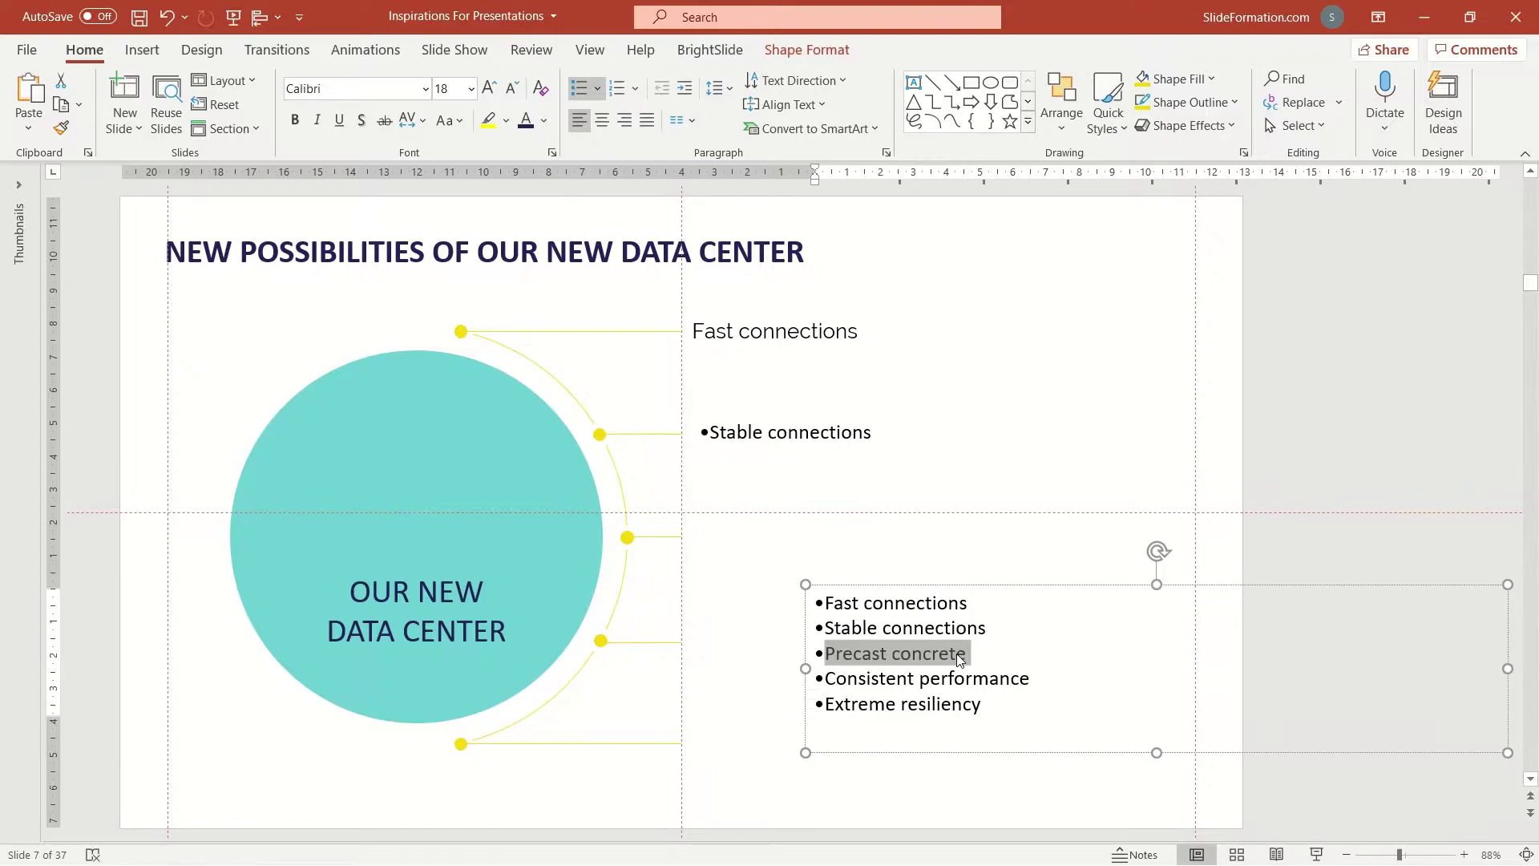
key(ctrl+c)
click(753, 537)
key(ctrl+v)
drag(738, 532, 958, 556)
Copy 'Consistent performance' into its own text box beside the fourth yellow line
drag(859, 678, 926, 681)
triple_click(878, 676)
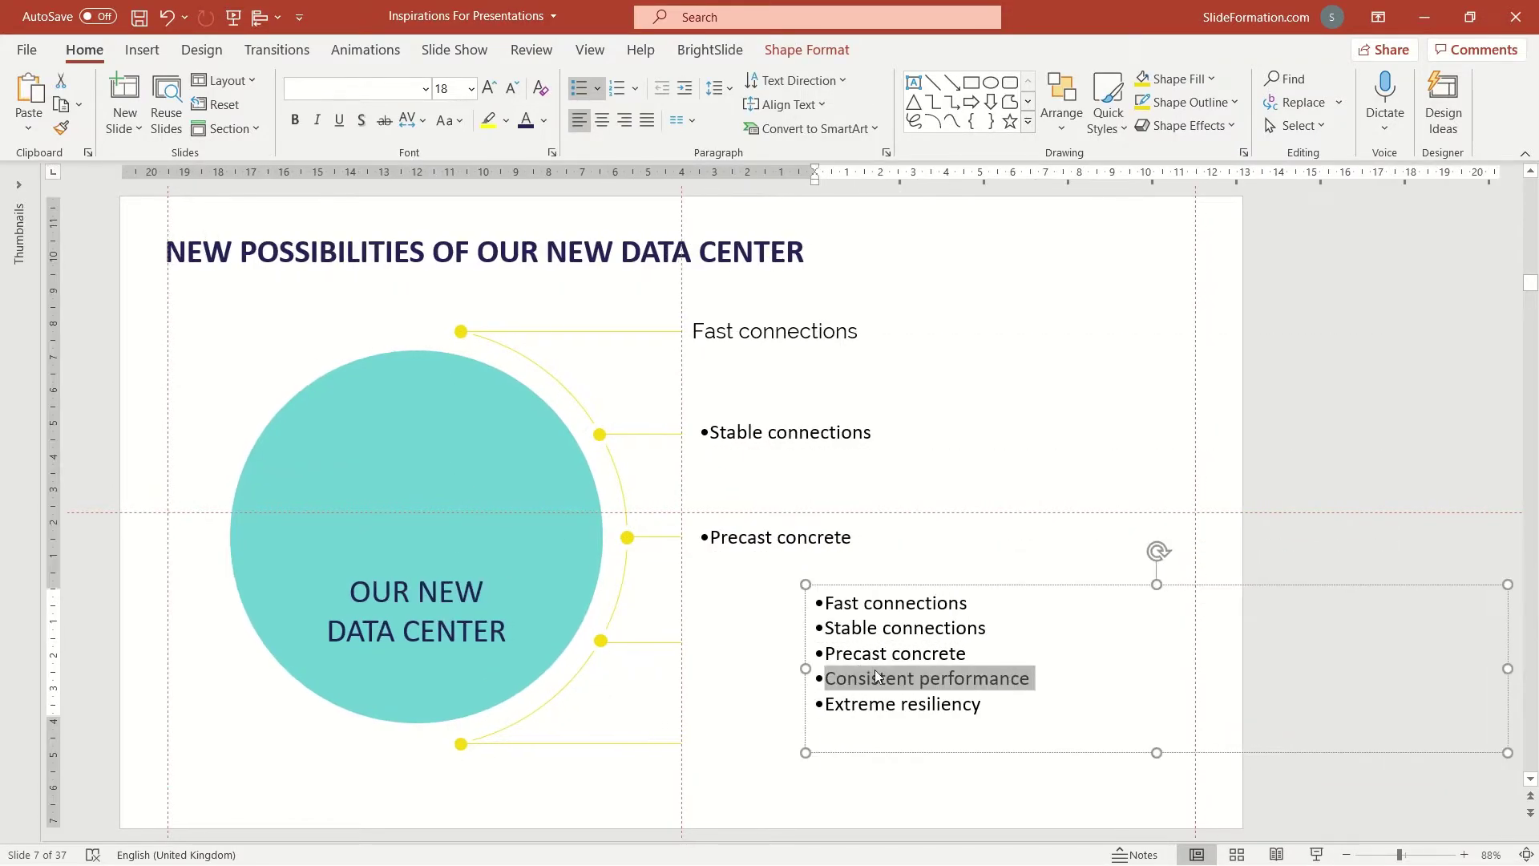
key(ctrl+c)
click(704, 717)
key(ctrl+v)
drag(677, 533, 896, 656)
Delete the four copied lines from the list and shrink the remaining 'Extreme resiliency' box to fit
click(896, 656)
drag(826, 603, 1038, 680)
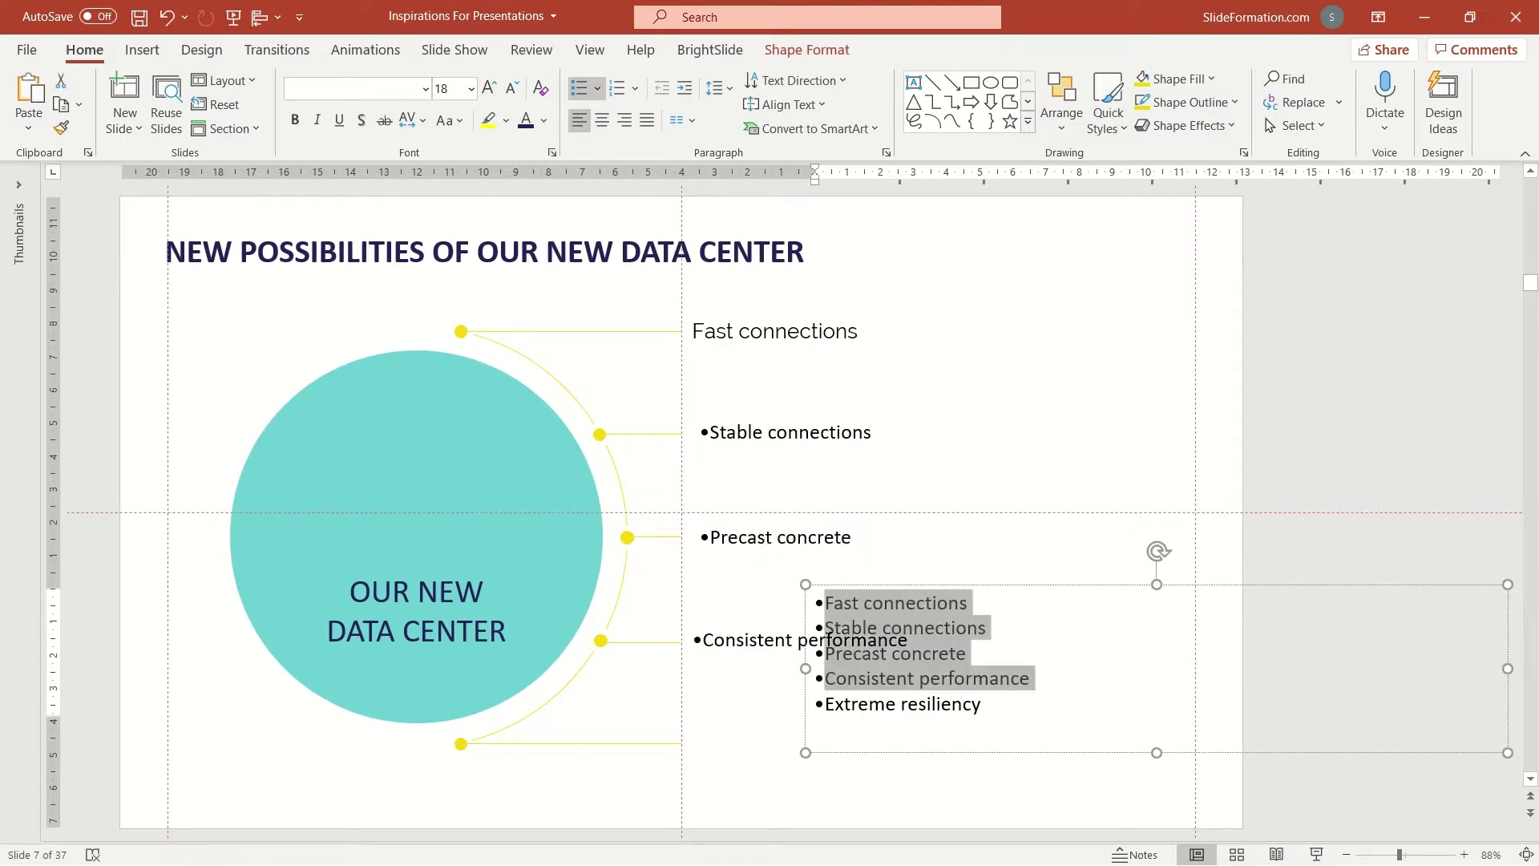
key(Delete)
drag(1129, 756, 854, 728)
Select all five labels and align them on their left edges
shift+click(834, 659)
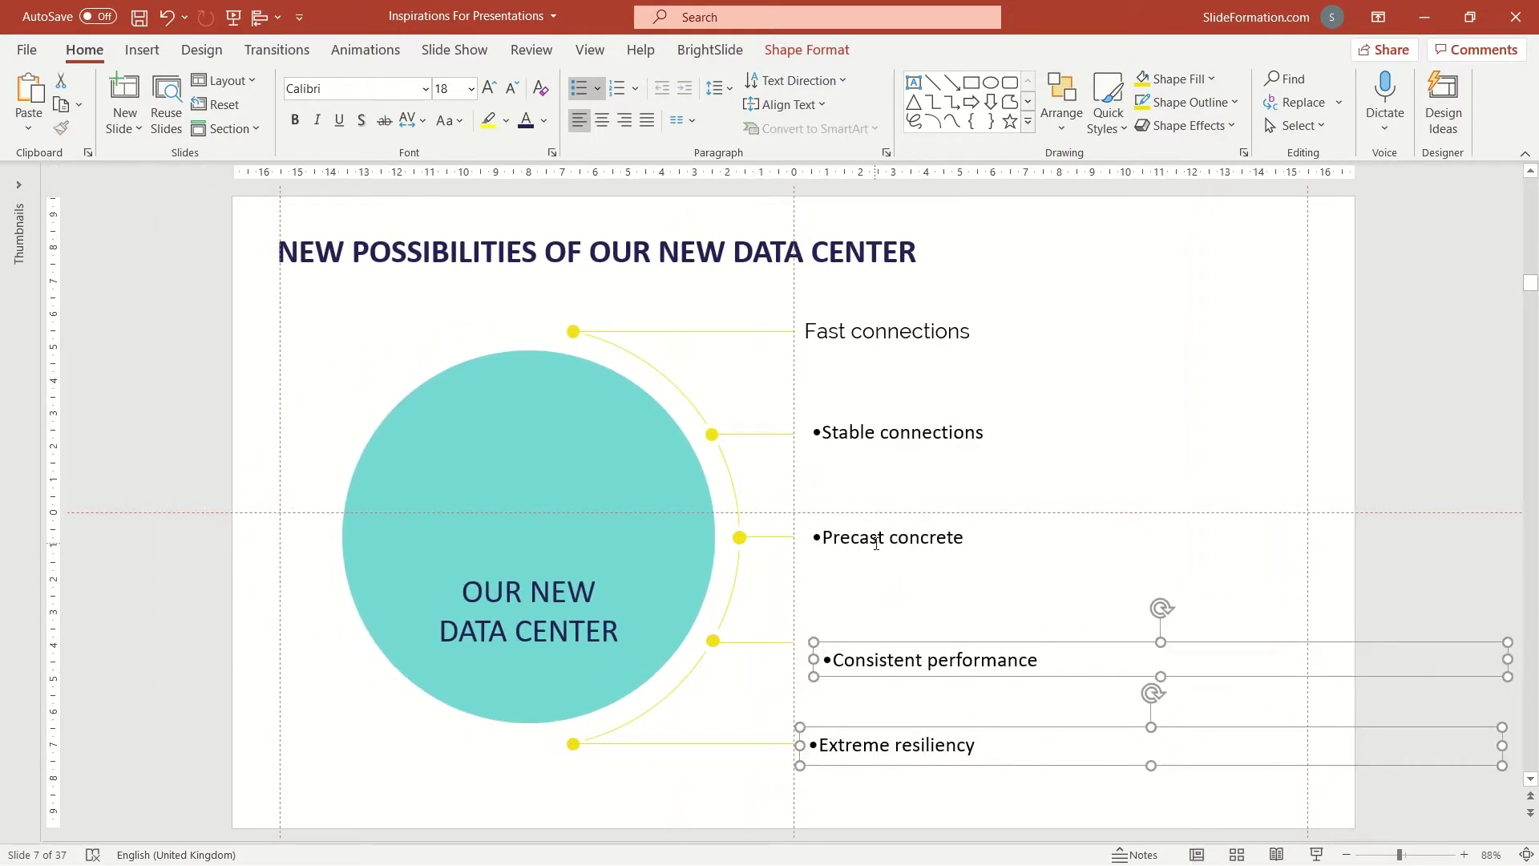
shift+click(877, 539)
shift+click(867, 449)
shift+click(850, 335)
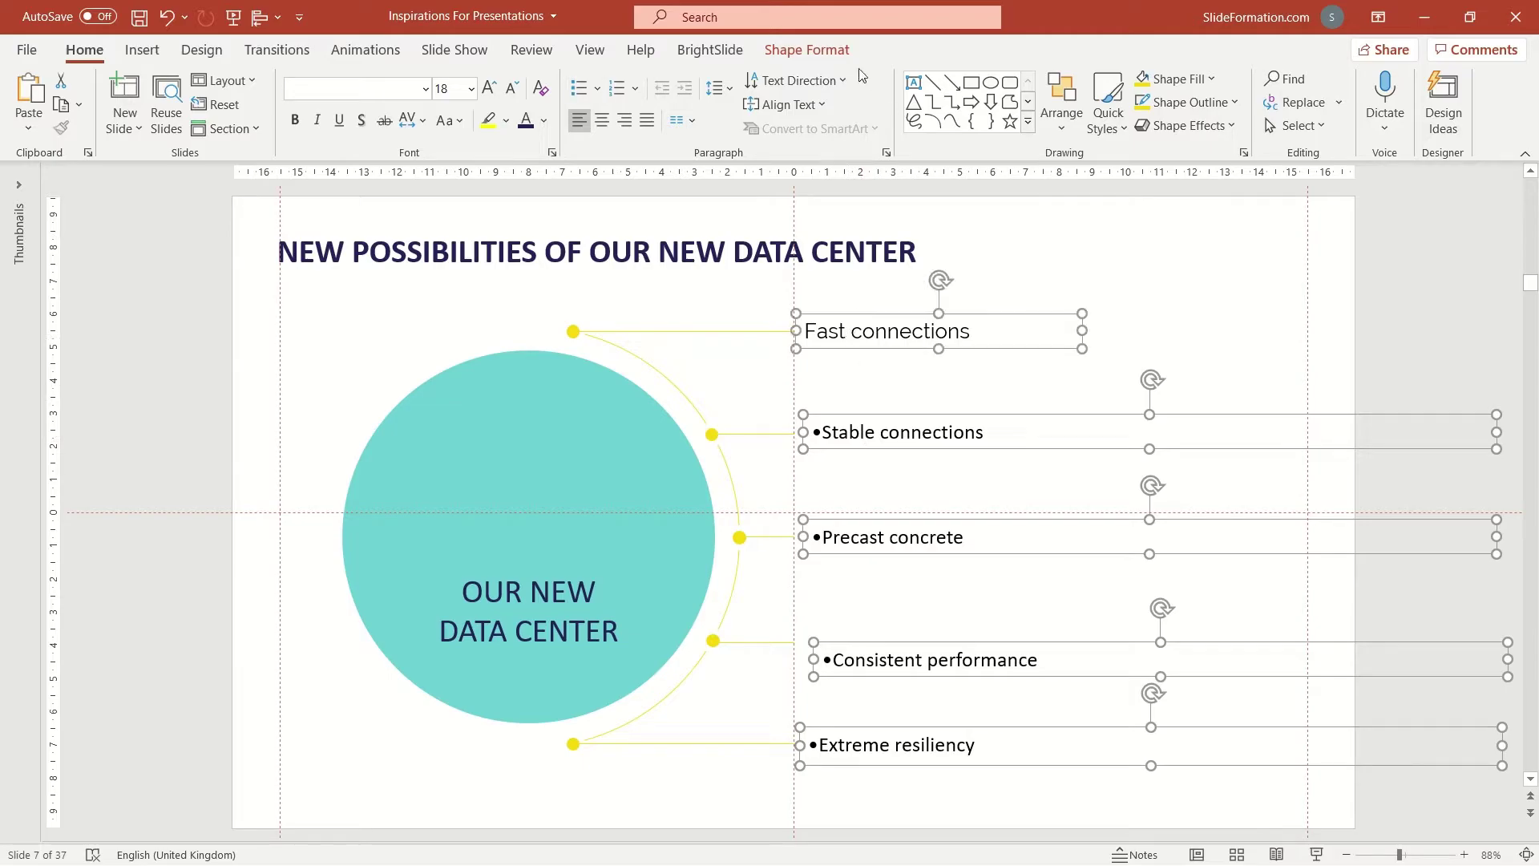
click(806, 49)
click(1347, 80)
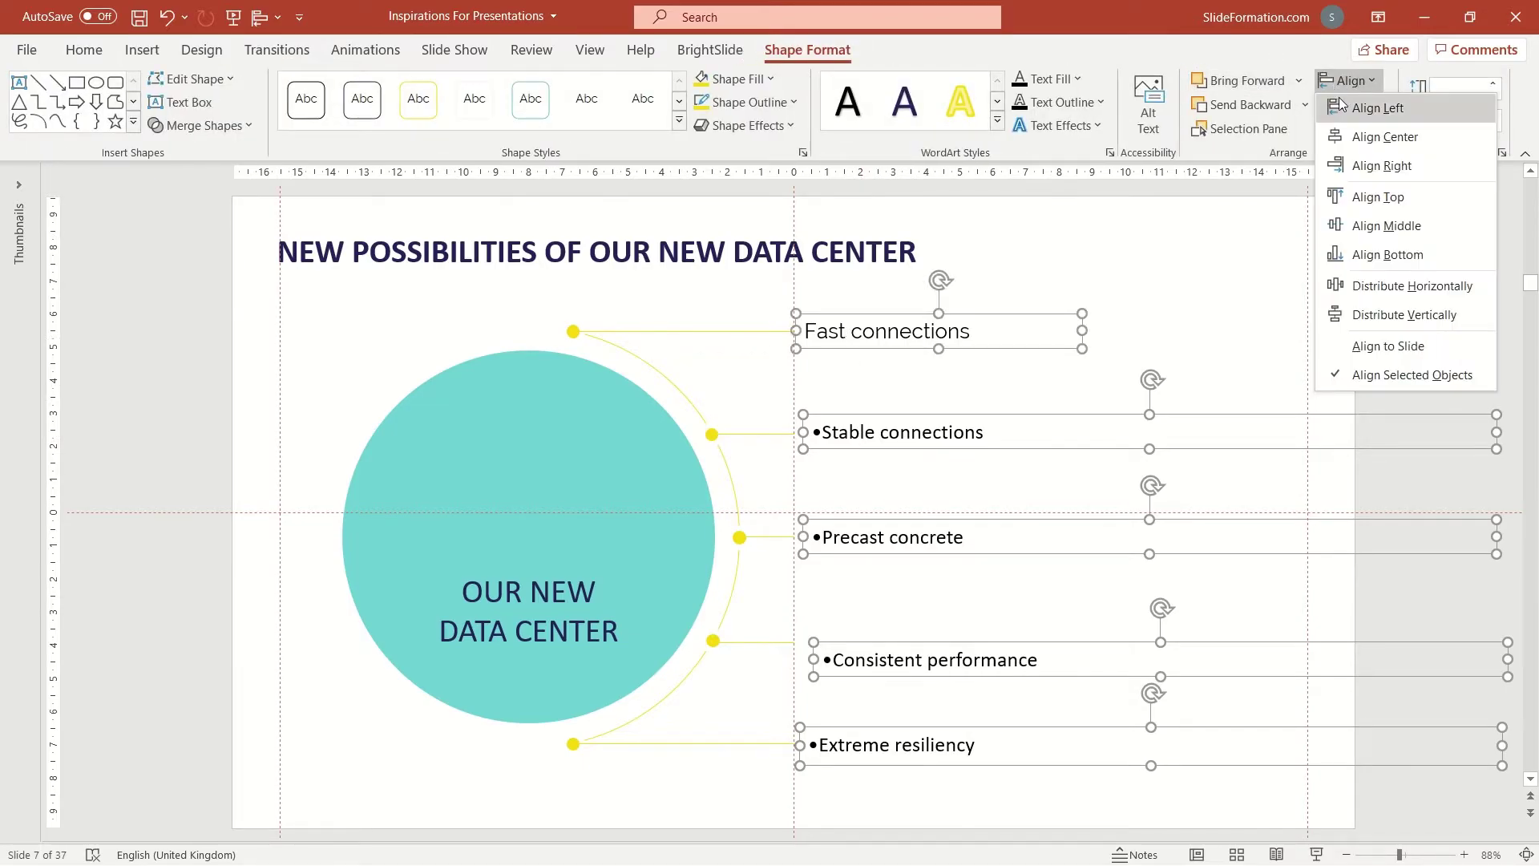
click(1363, 107)
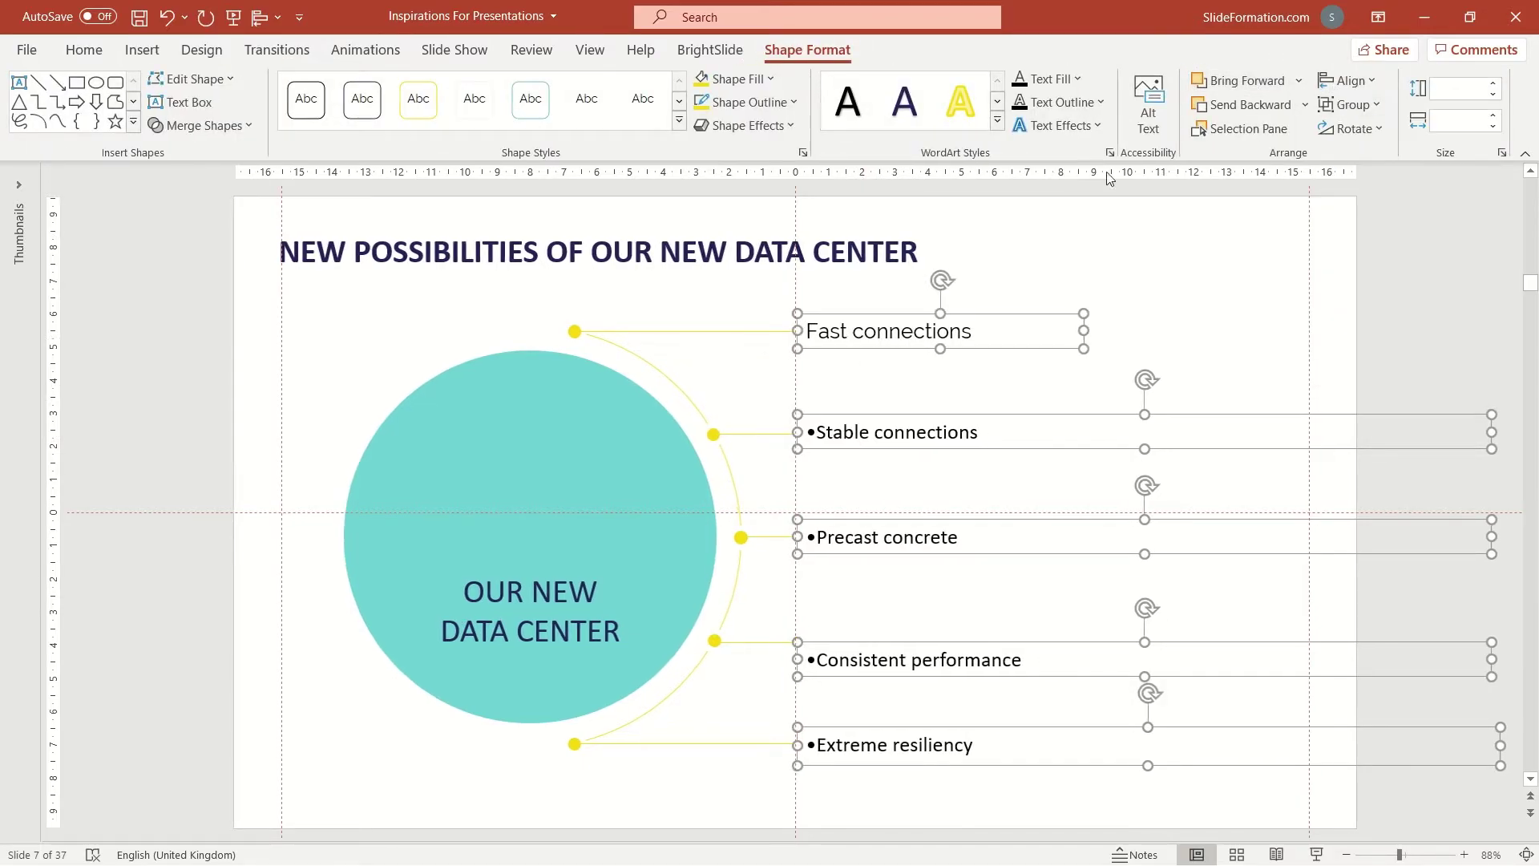
Remove the labels' bullets and set them to Raleway in Dark Purple, Accent 1
click(109, 52)
click(586, 89)
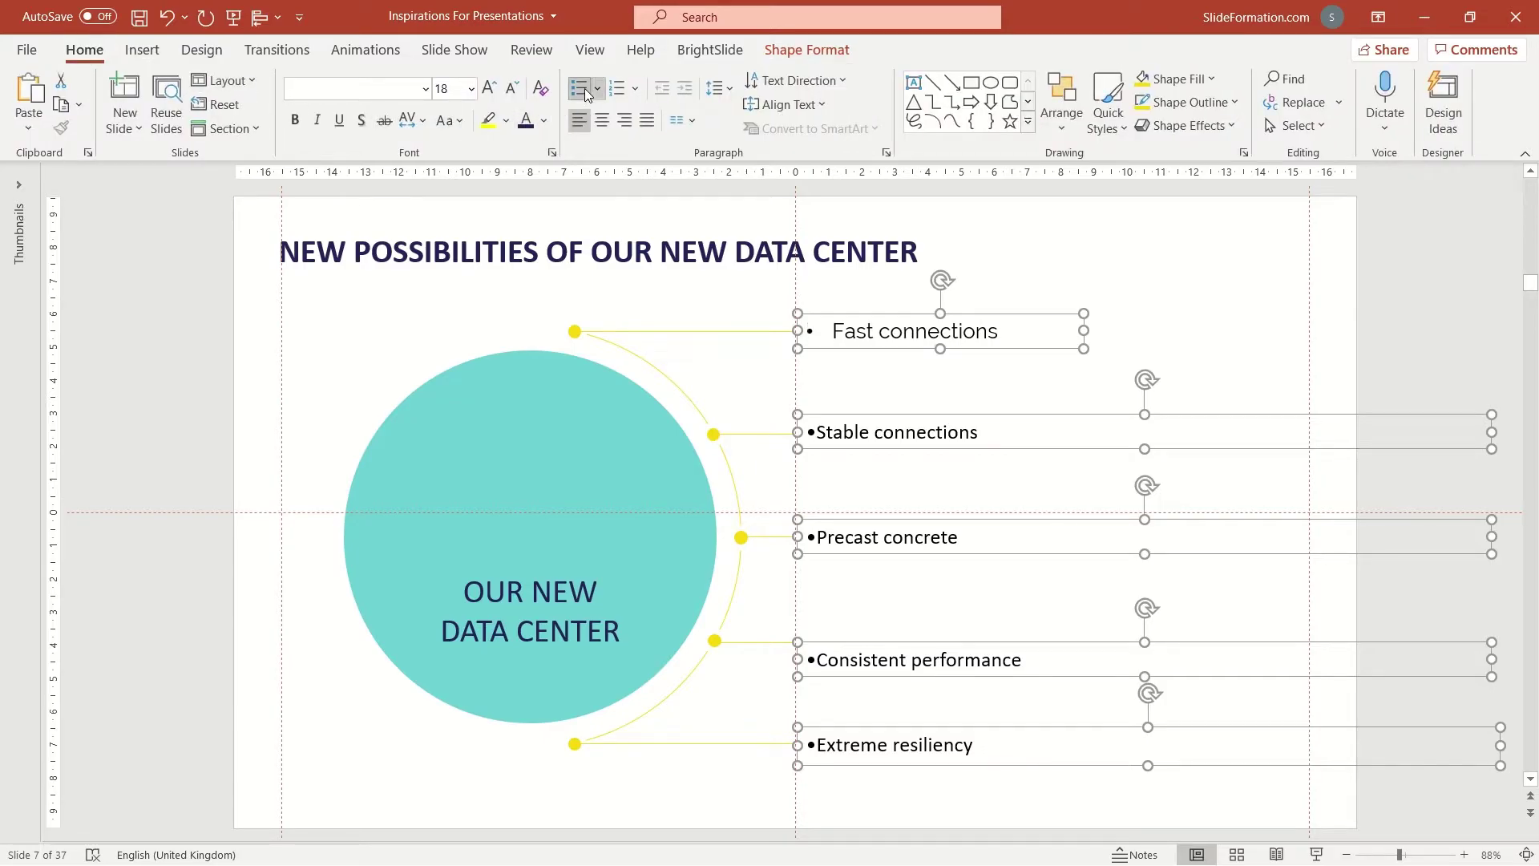
click(584, 89)
click(398, 95)
text(Raleway)
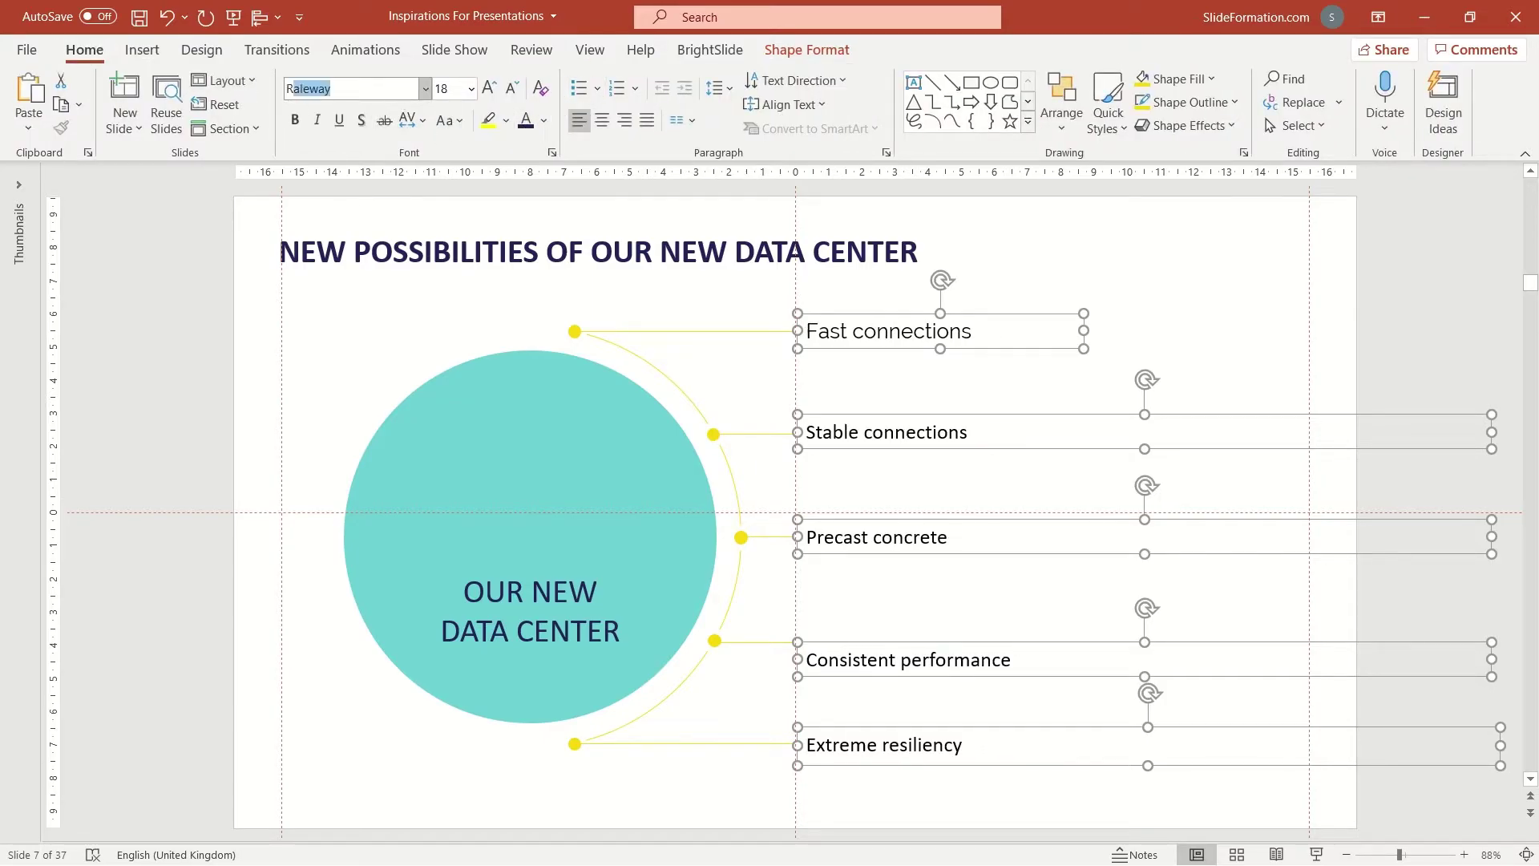
key(Return)
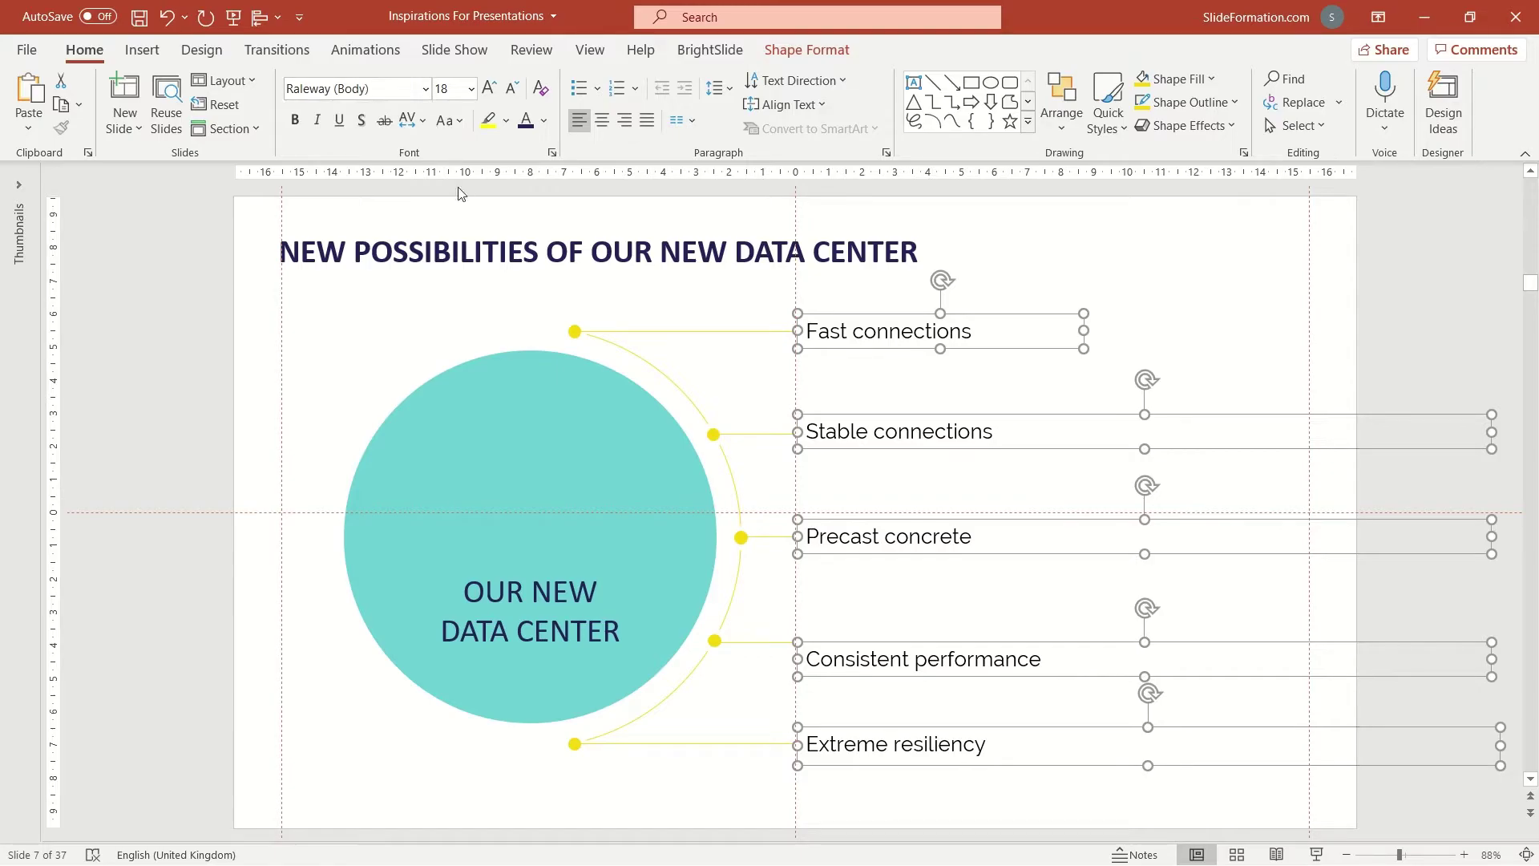
click(549, 119)
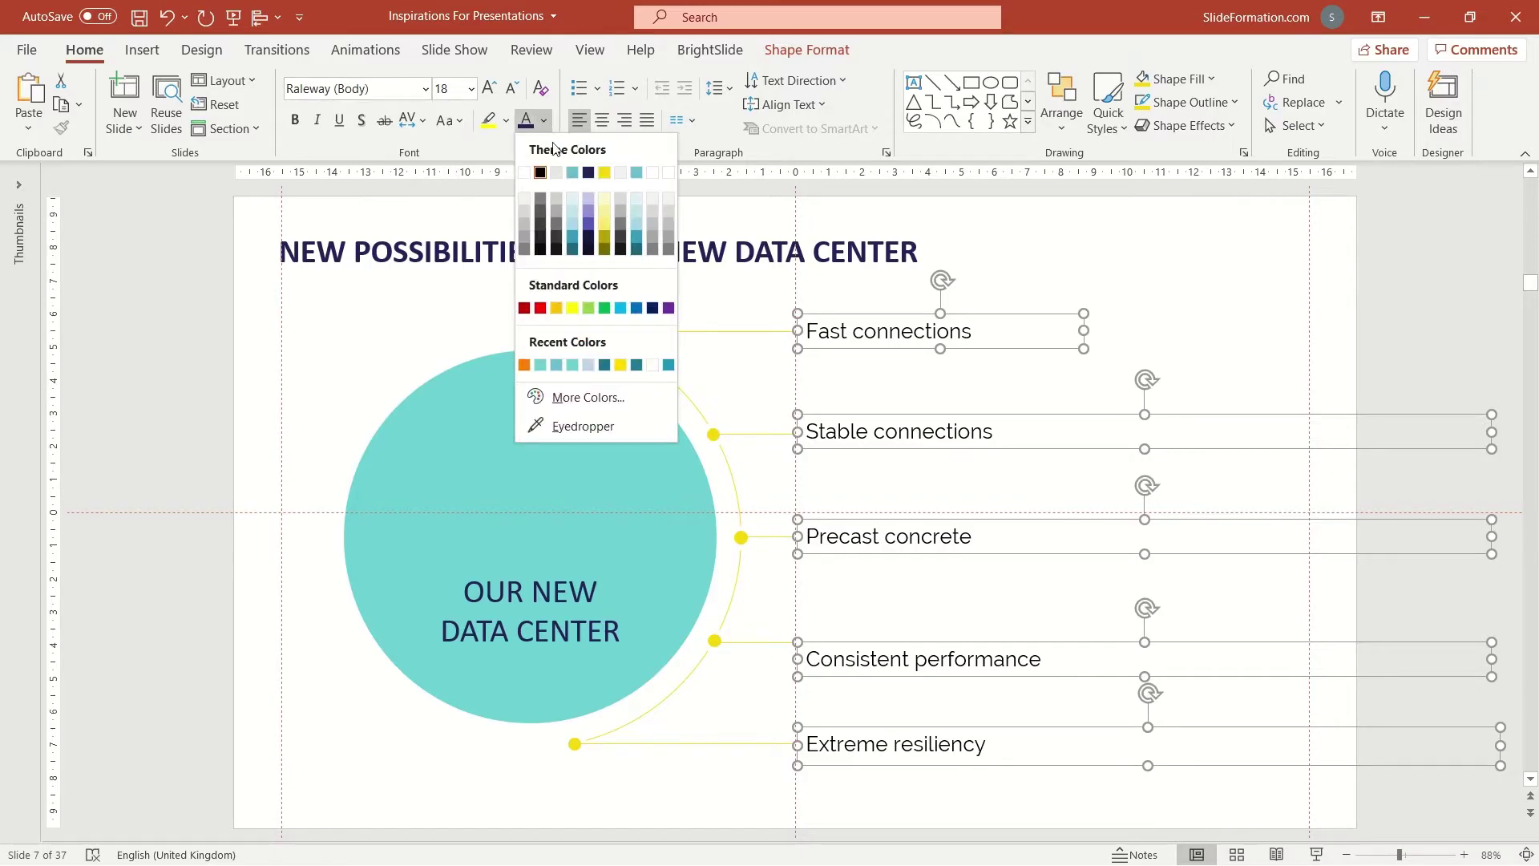
click(590, 173)
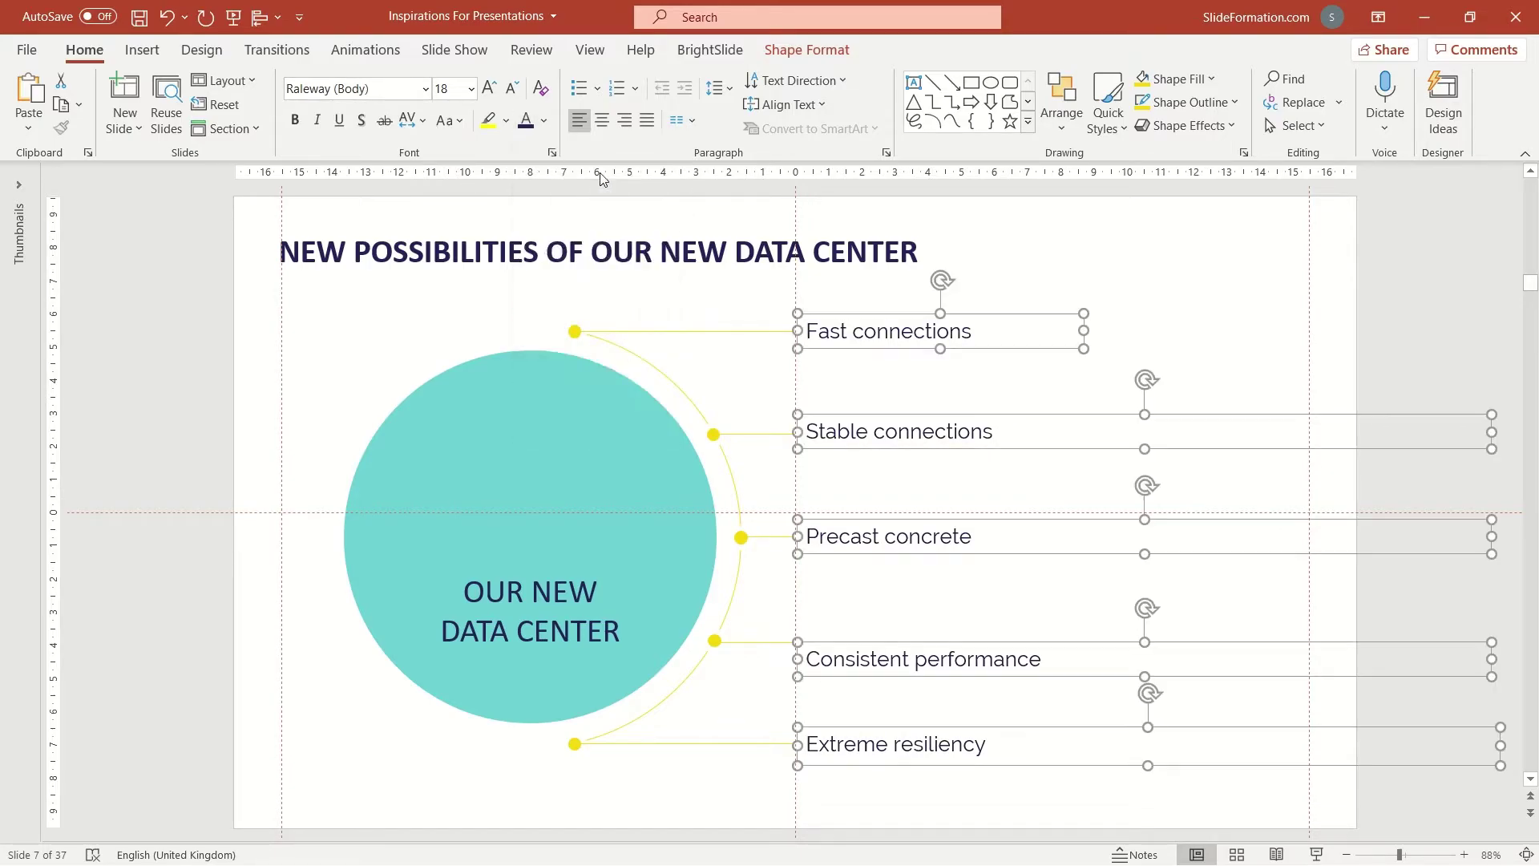
Move 'Consistent performance' level with its arc dot
click(868, 796)
mouse_move(843, 641)
mouse_down()
mouse_move(848, 623)
mouse_move(843, 641)
mouse_up()
click(838, 550)
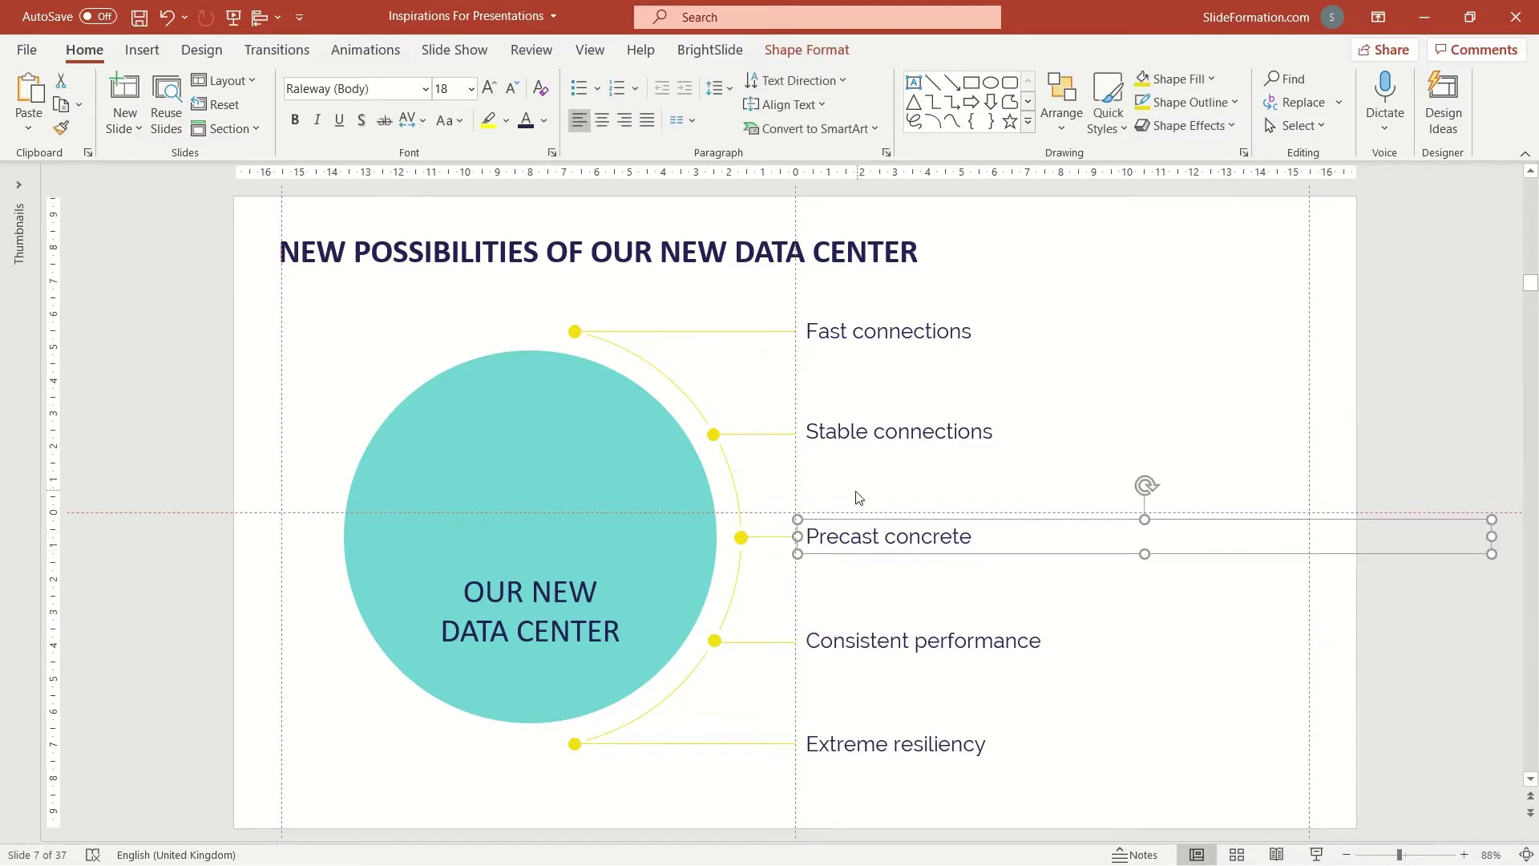
click(851, 437)
Make the circle's OUR NEW DATA CENTER text white Raleway, widened to fit on two lines
click(852, 331)
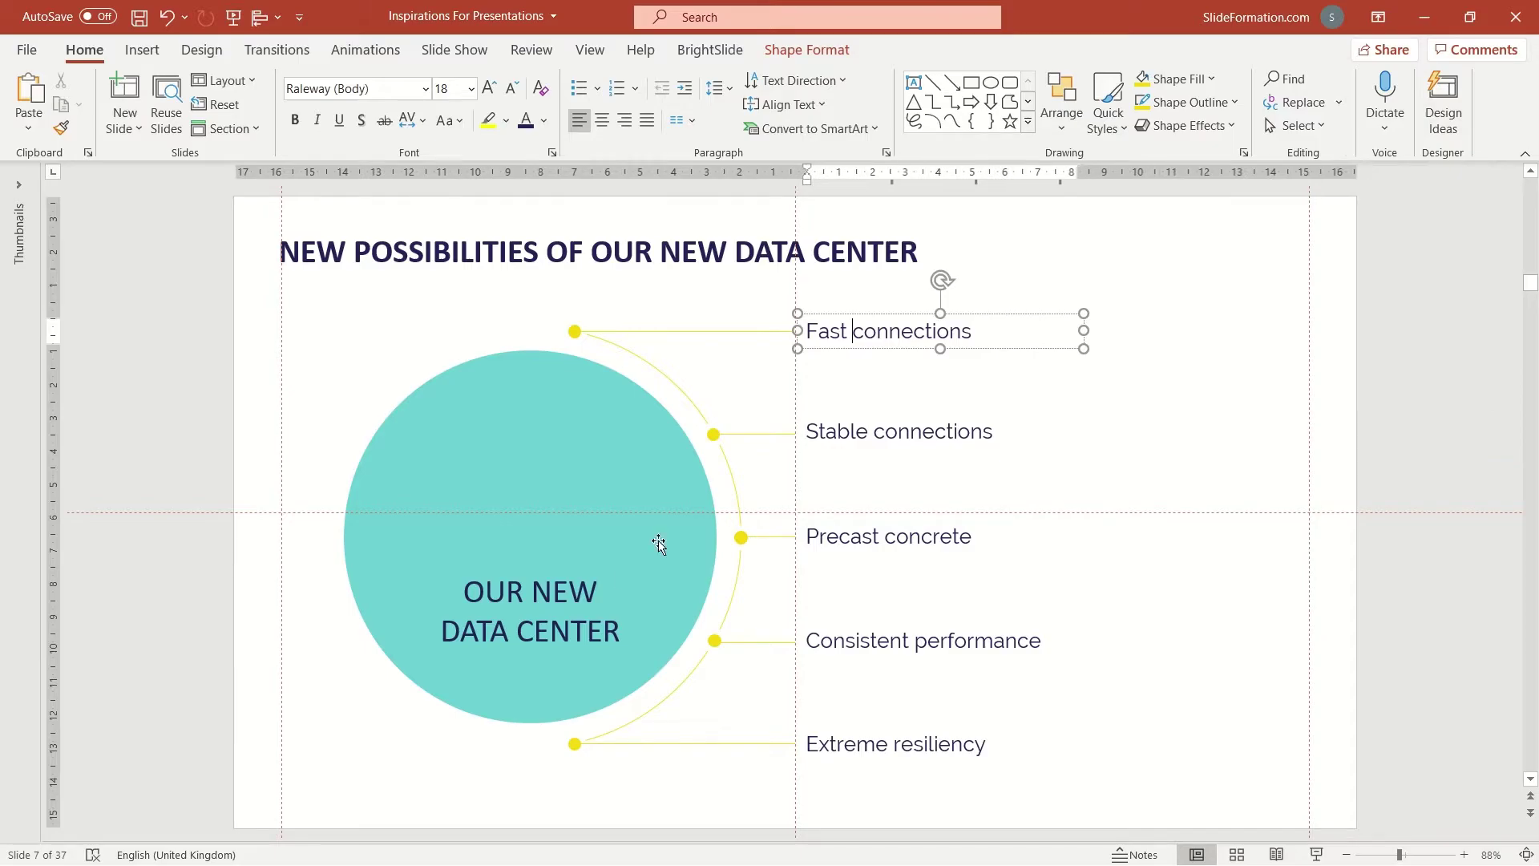
triple_click(592, 622)
click(393, 89)
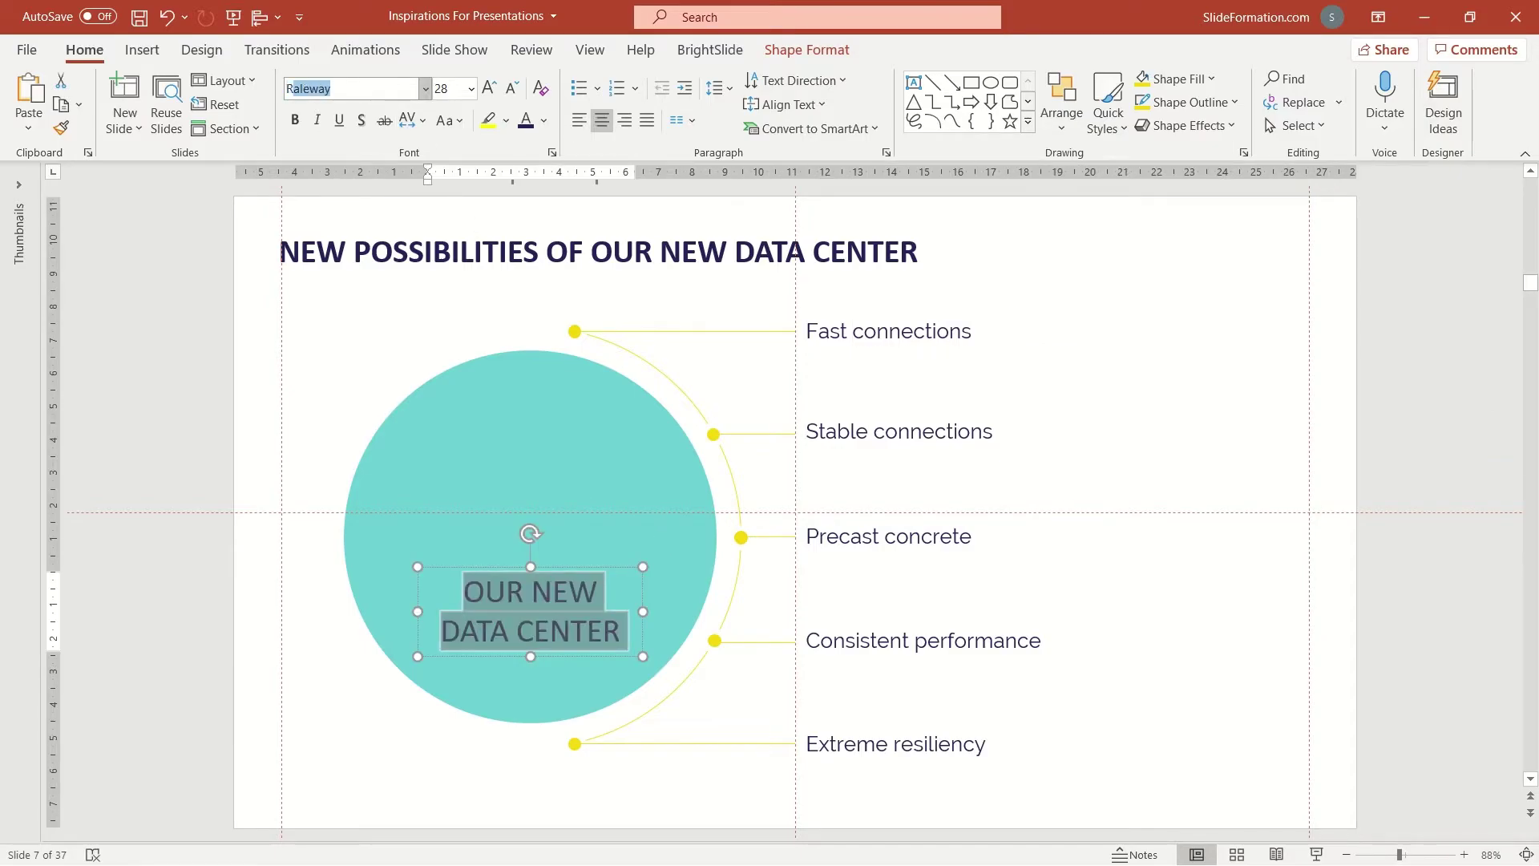
text(Rale)
key(Return)
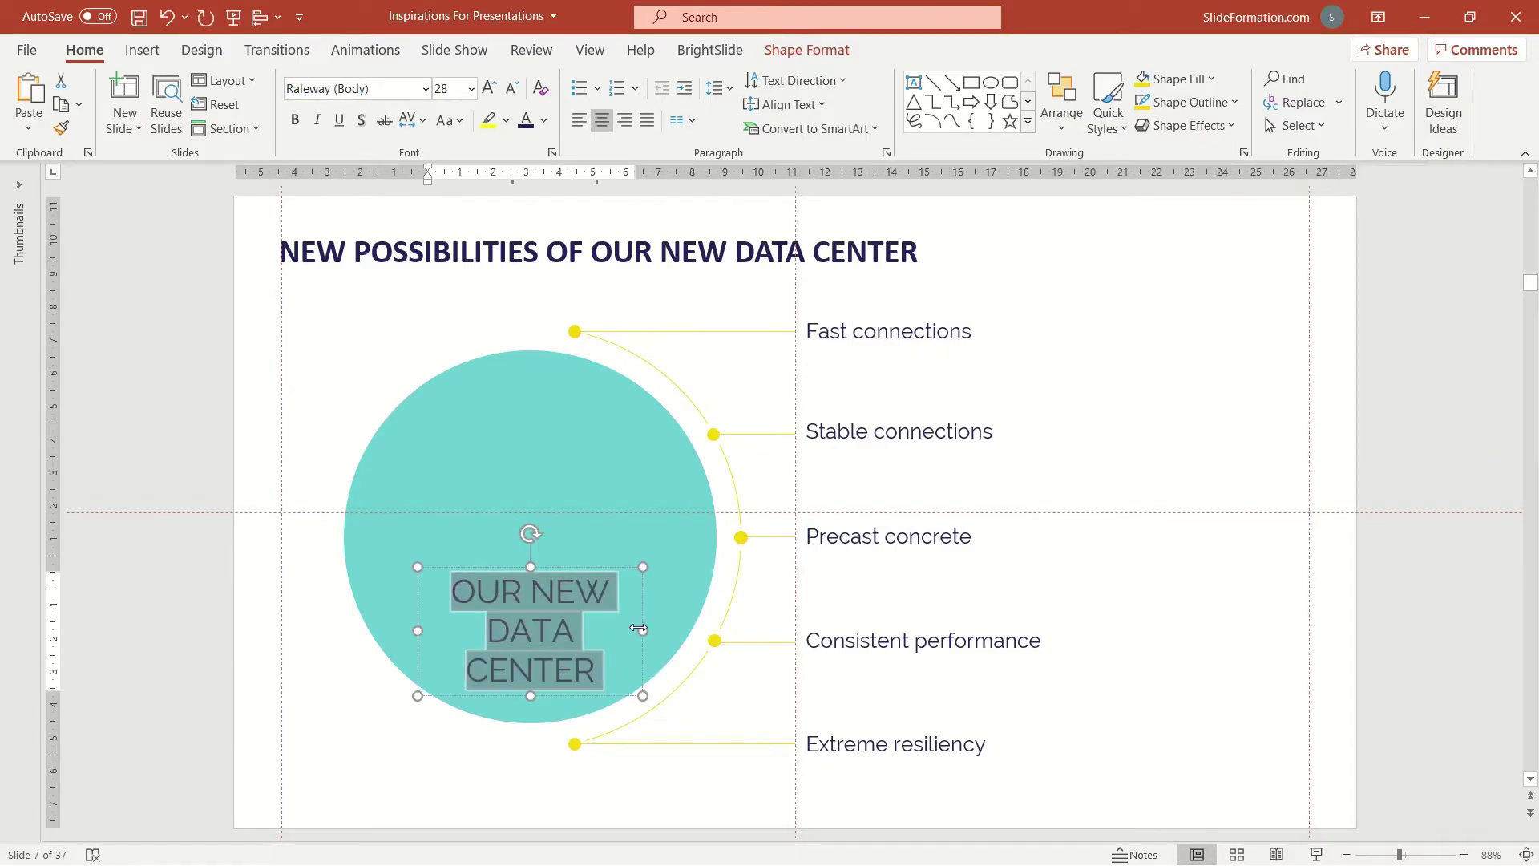
drag(643, 629, 656, 620)
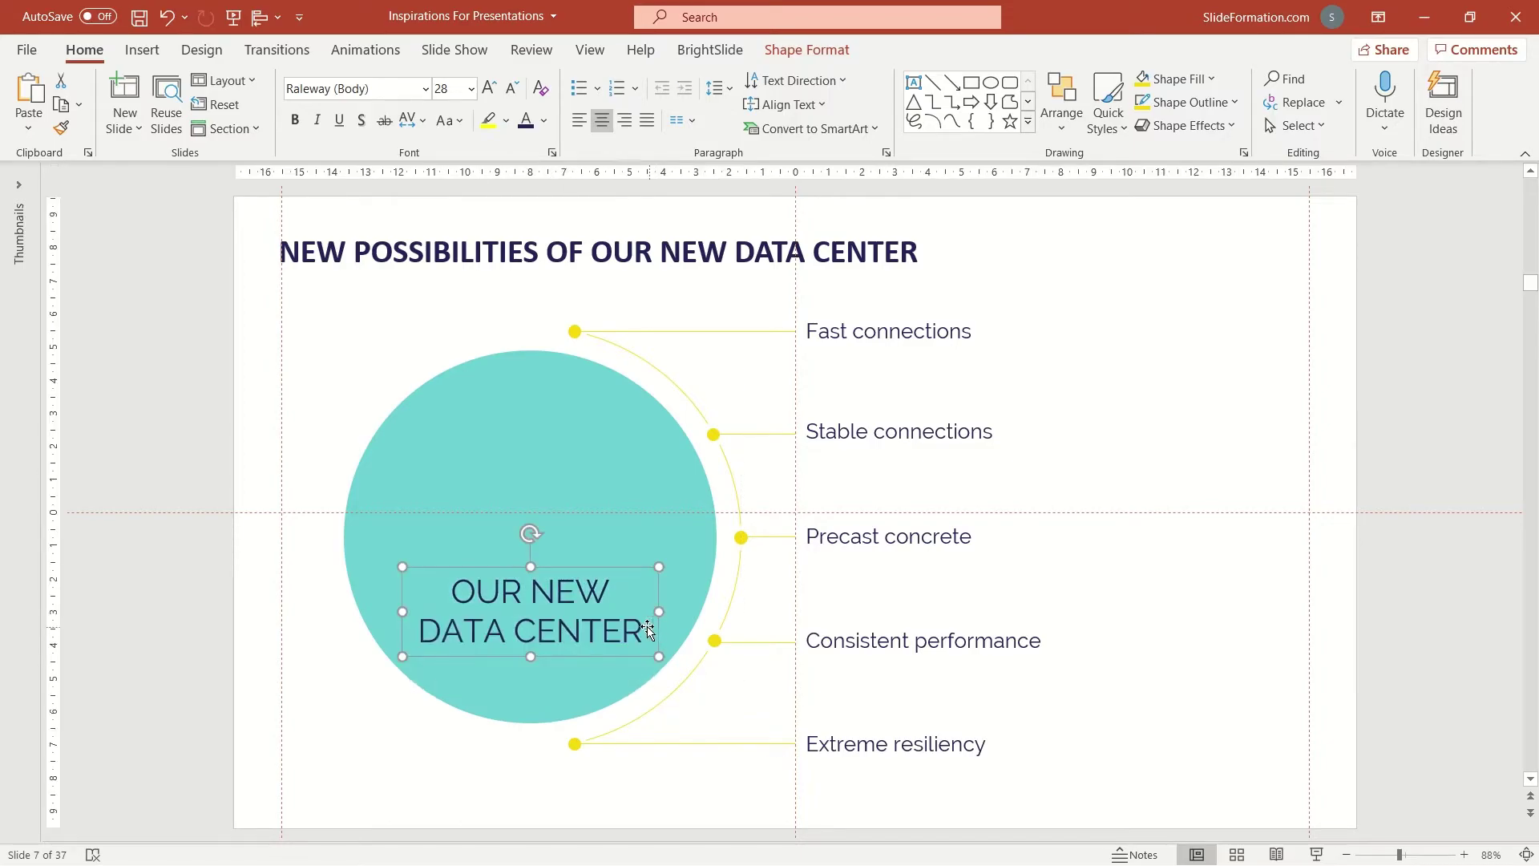
click(544, 120)
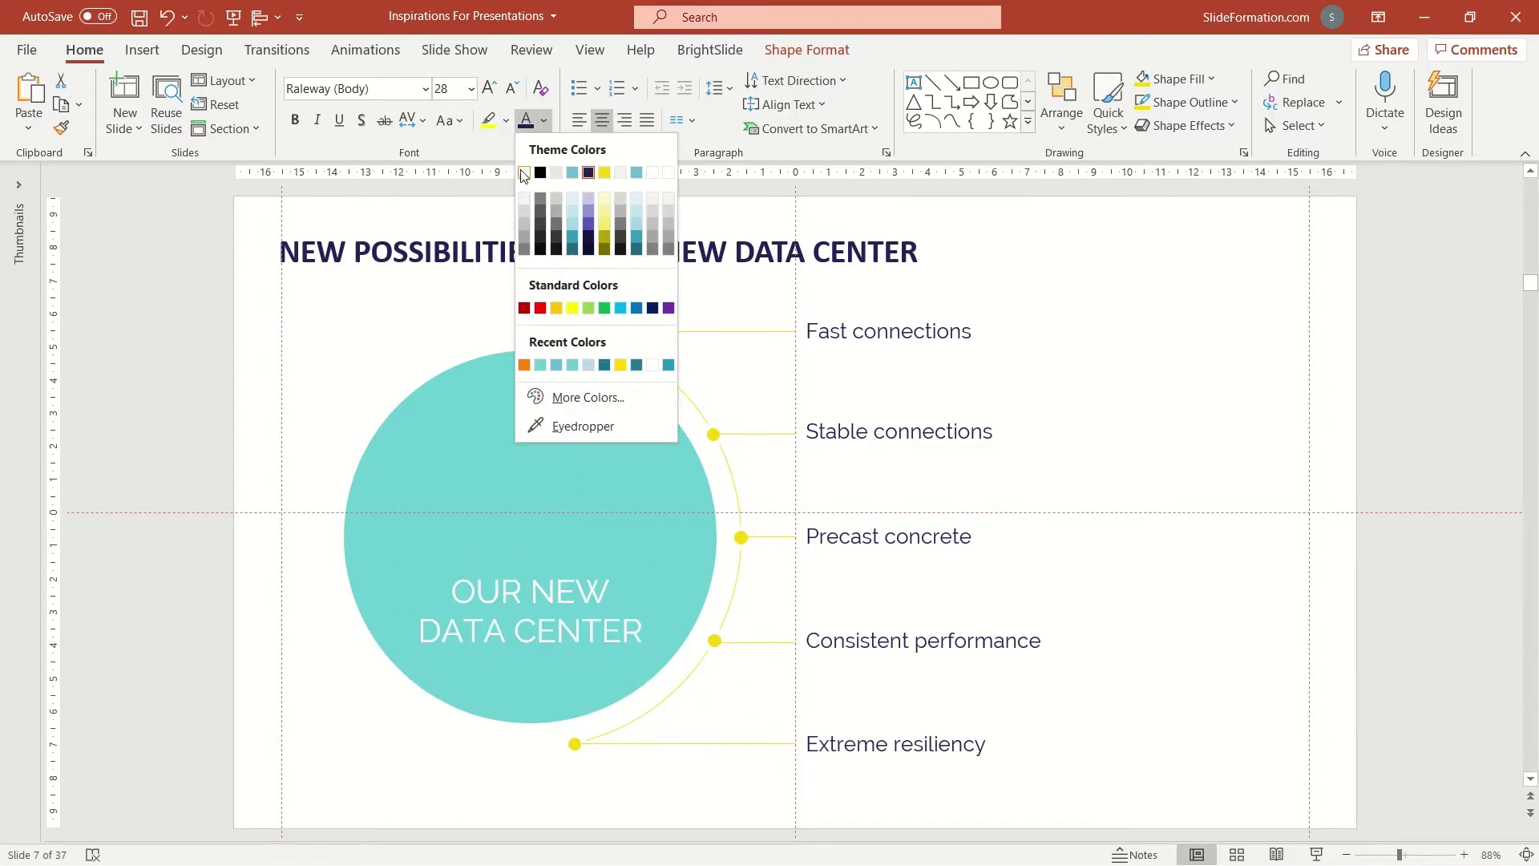
click(523, 166)
click(267, 383)
Set the title NEW POSSIBILITIES OF OUR NEW DATA CENTER to Montserrat Black
triple_click(492, 257)
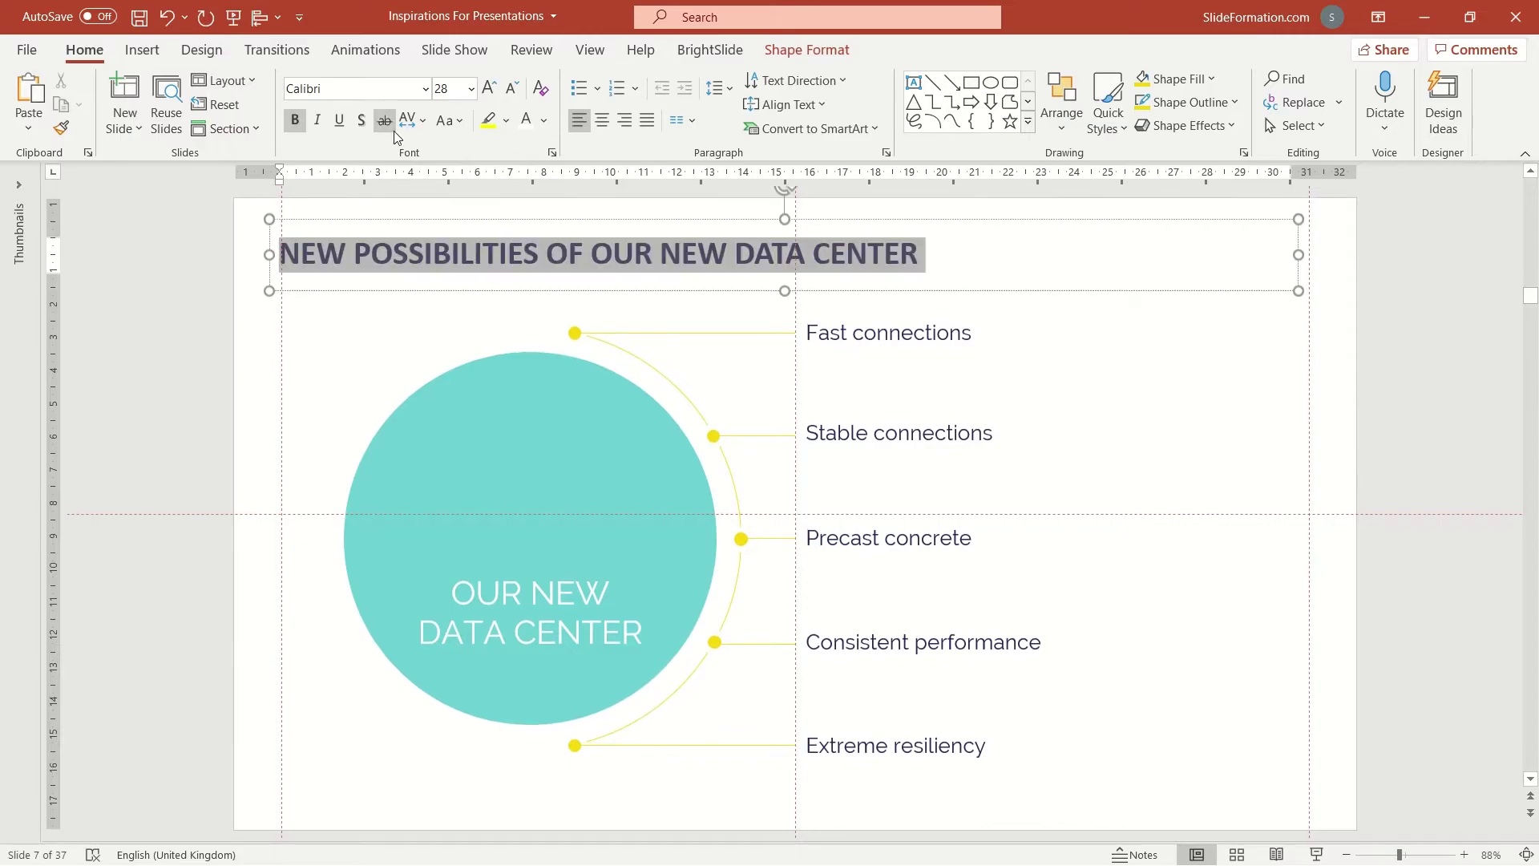
click(371, 90)
text(Mont)
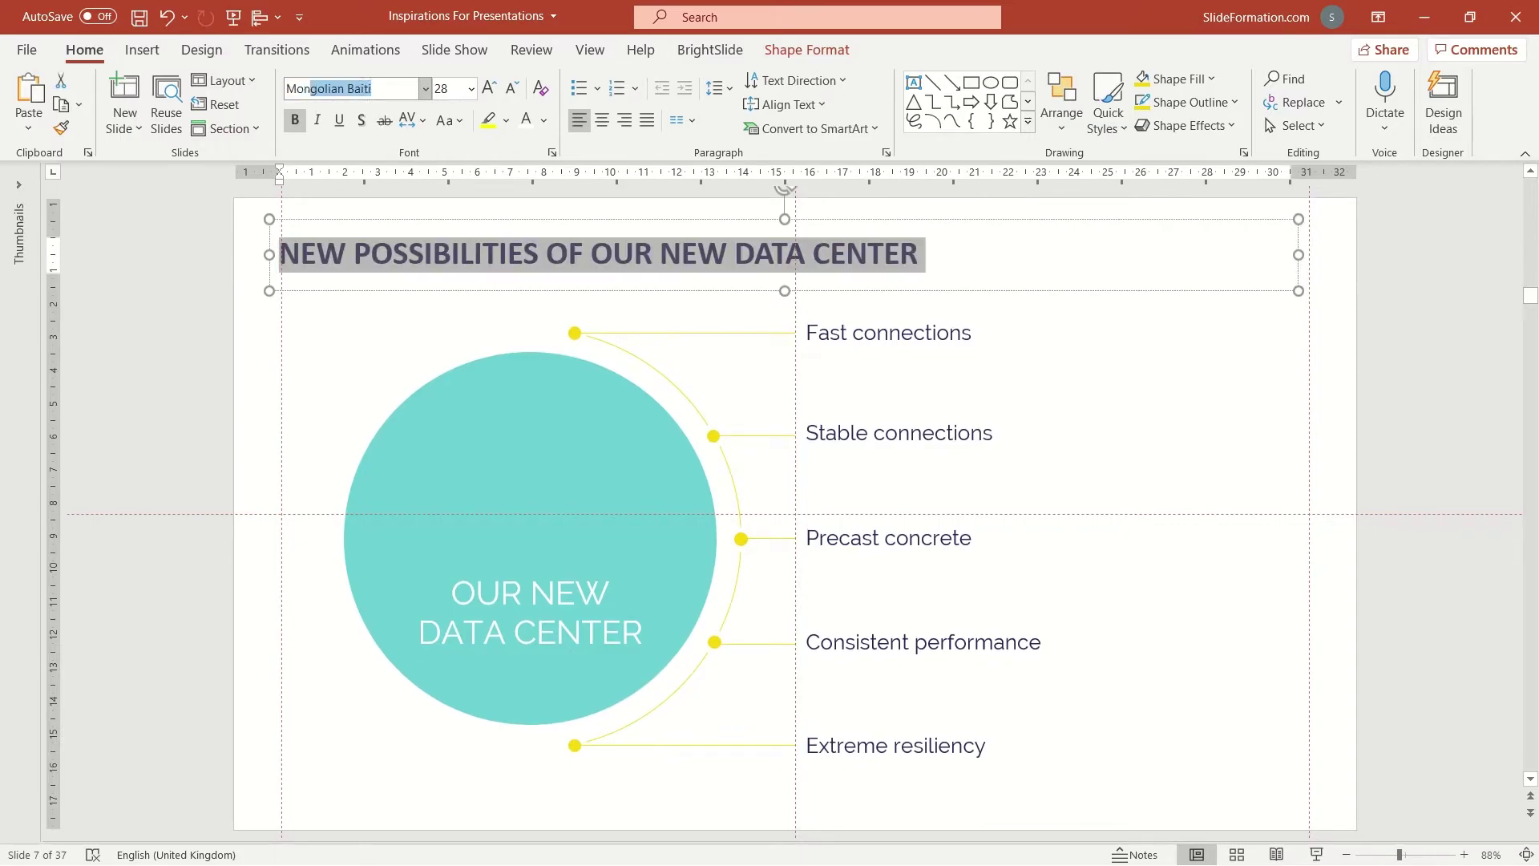
text(serrat Black)
key(Return)
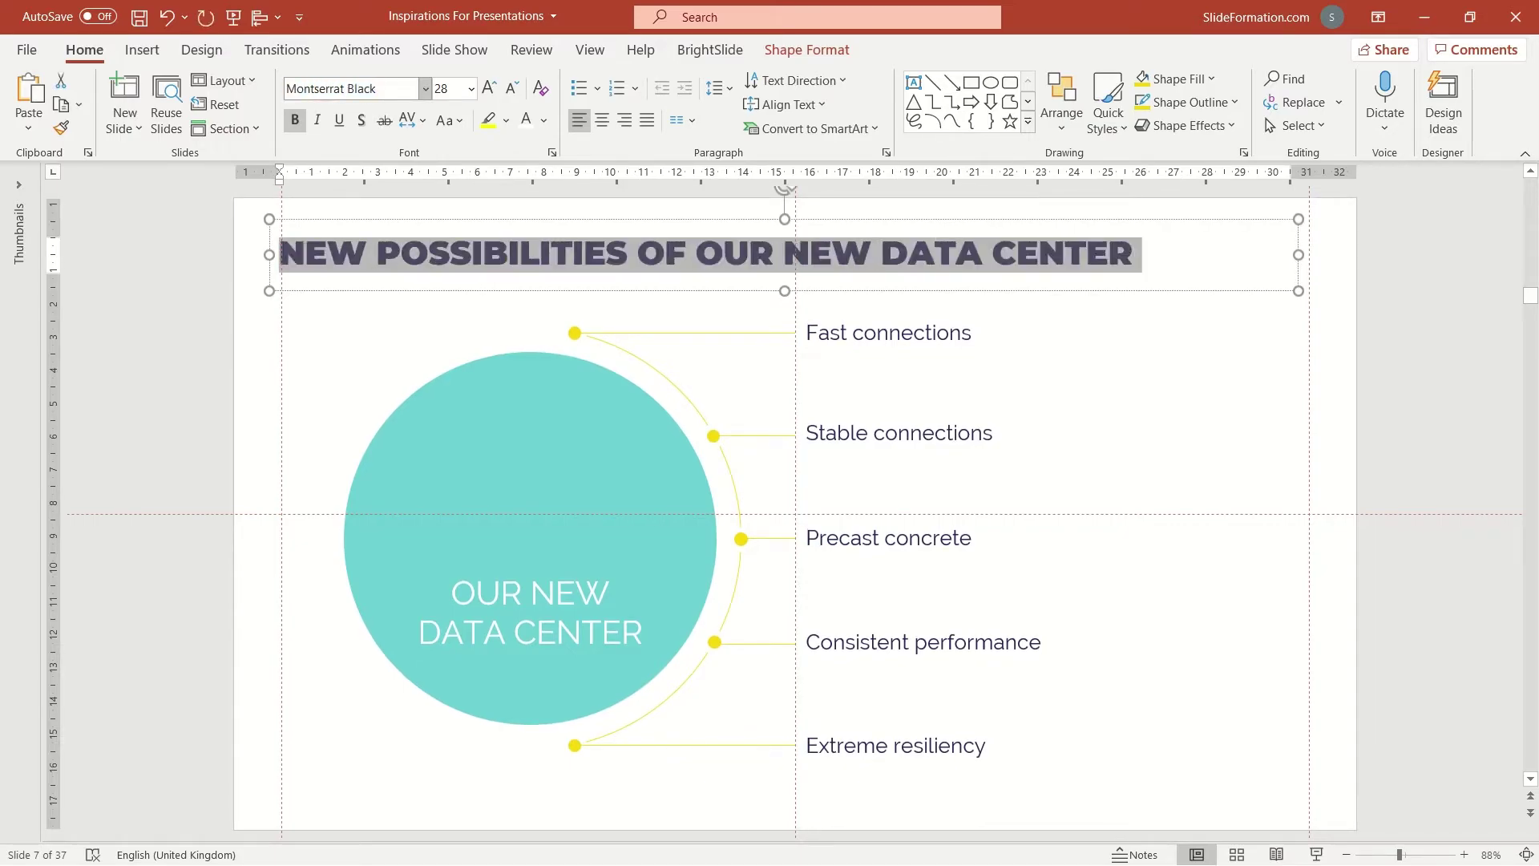
click(219, 351)
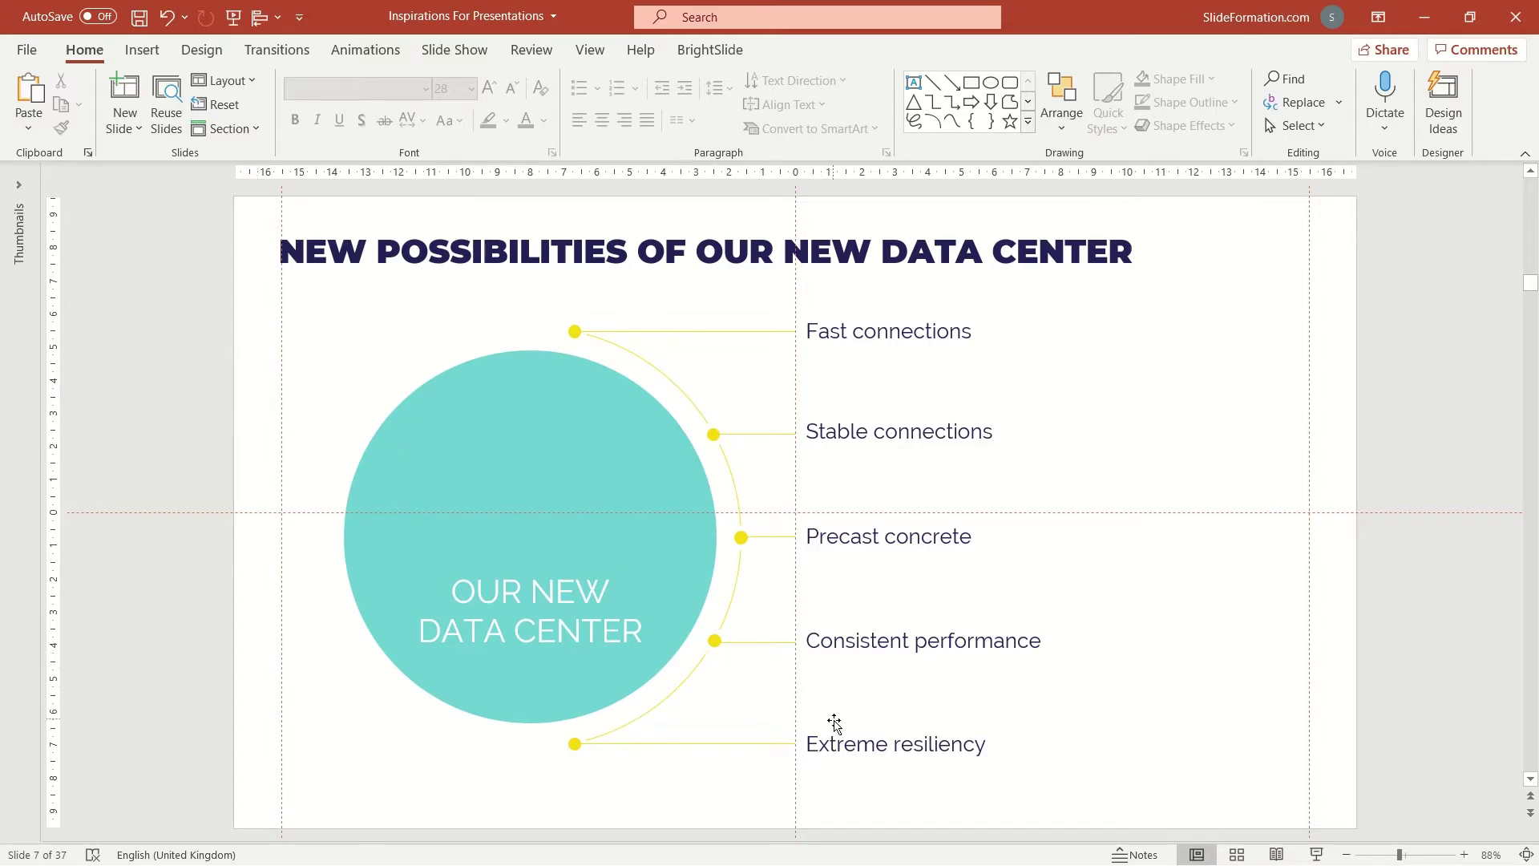
In Insert > Icons, pick a server icon from 'data' and an outline fast-forward icon from 'fast'
click(142, 51)
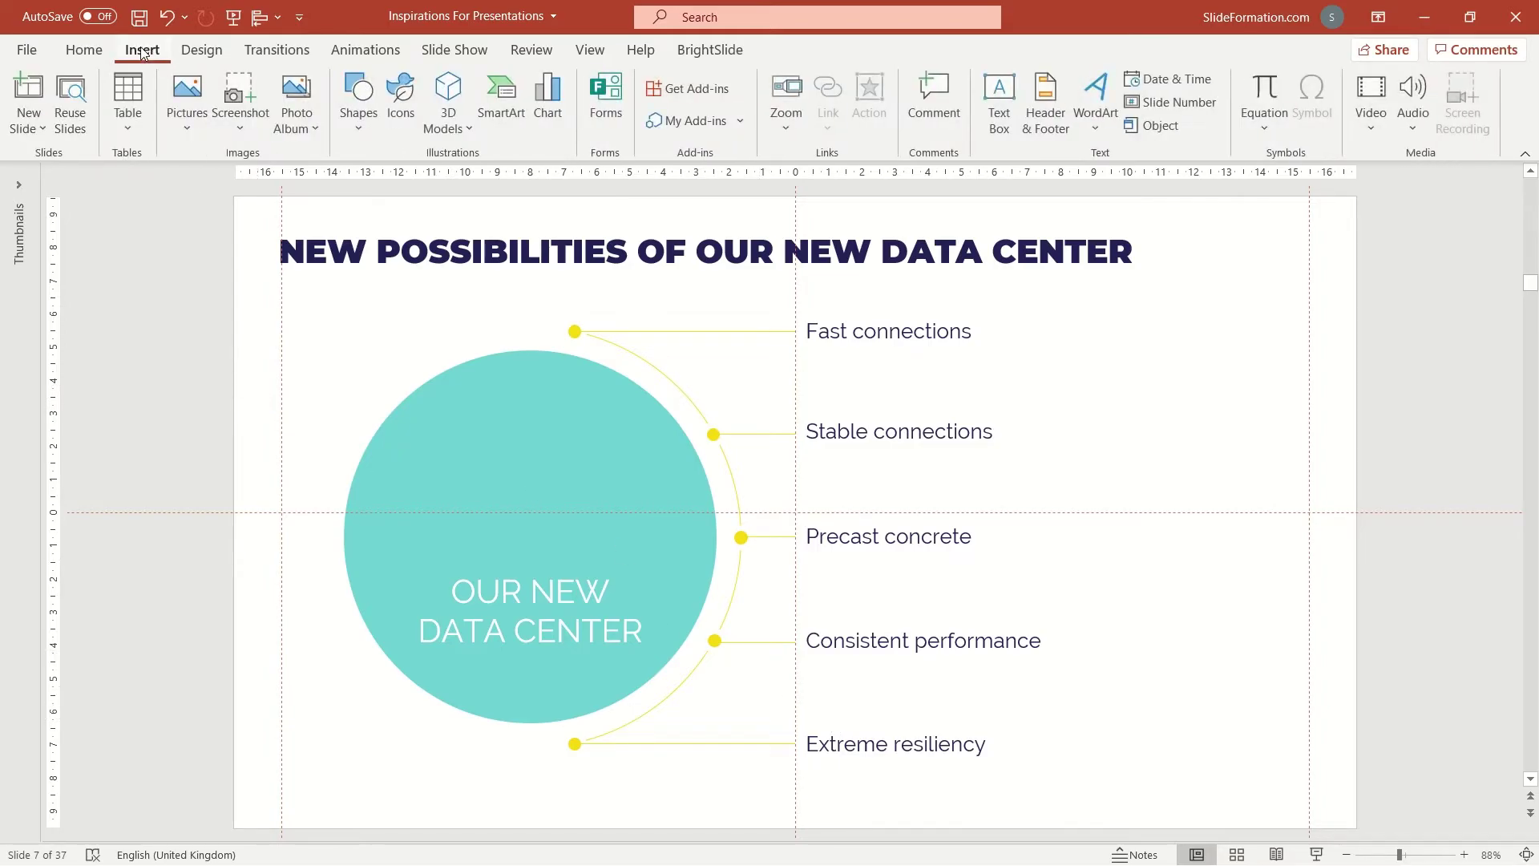
click(403, 105)
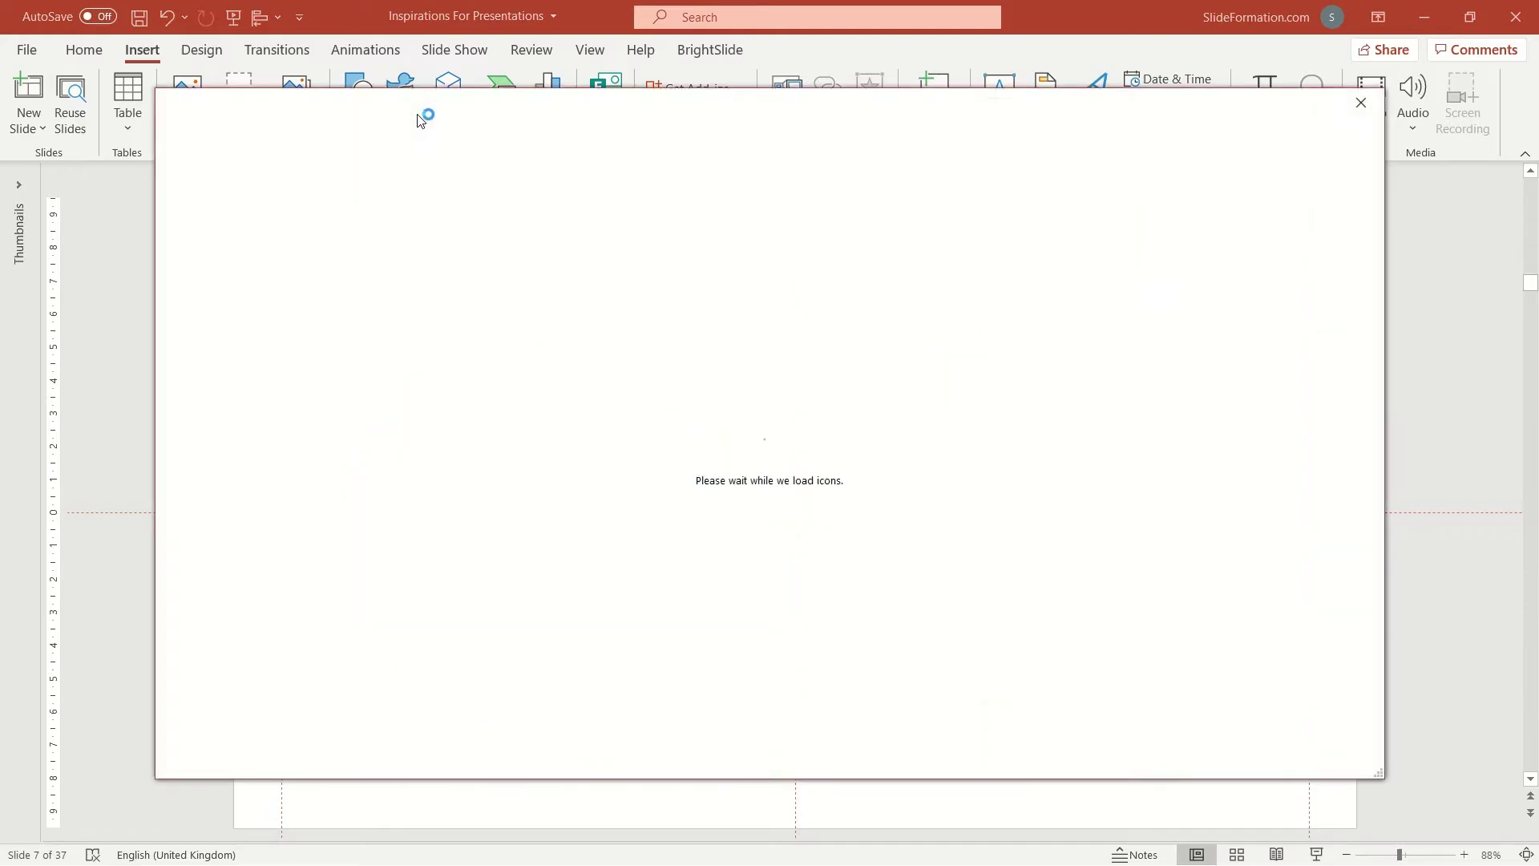
text(da)
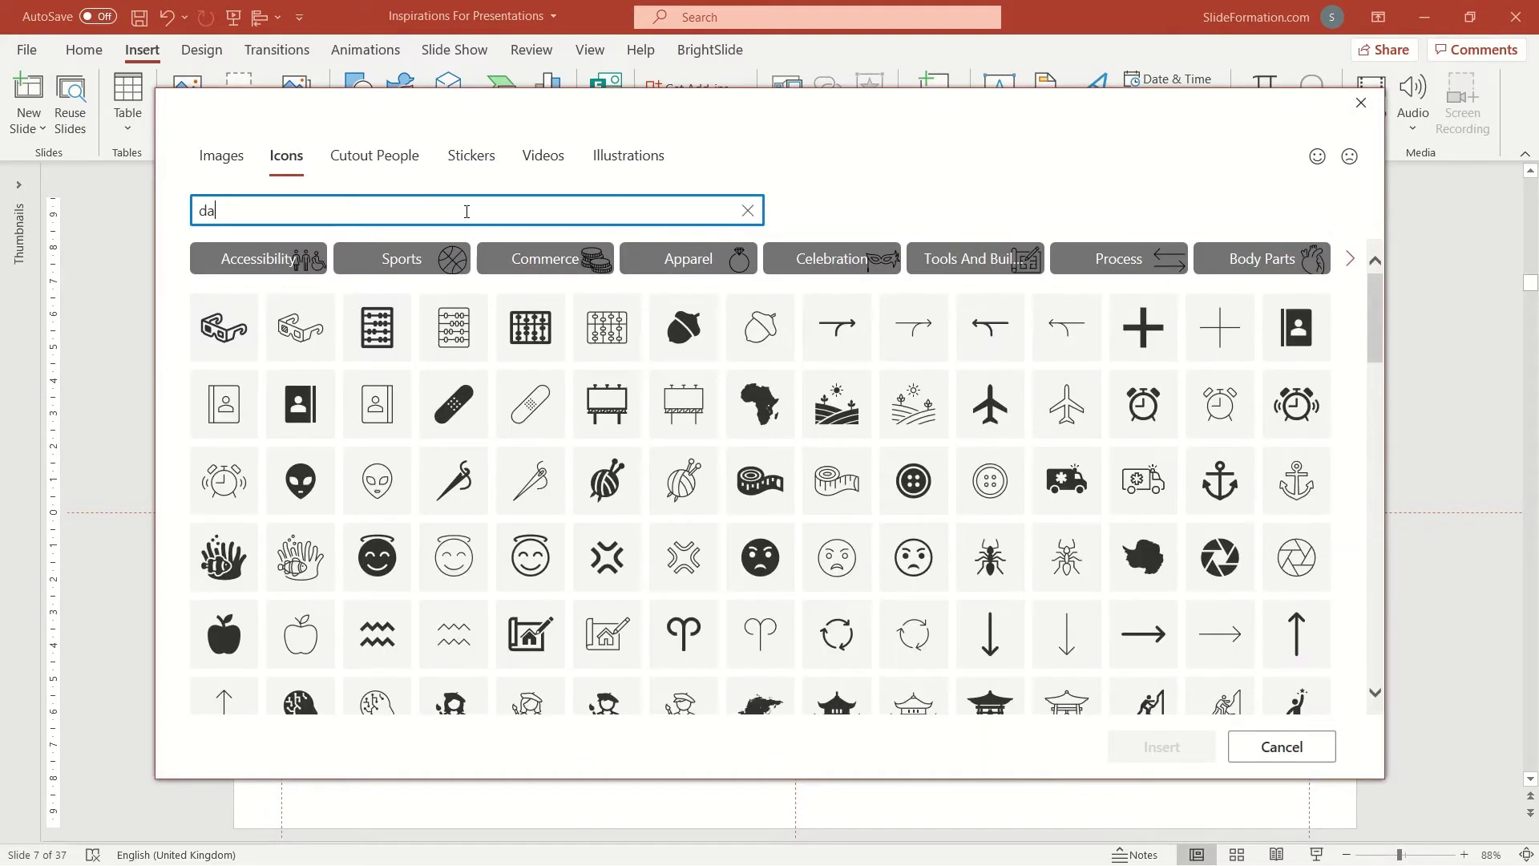
text(ta)
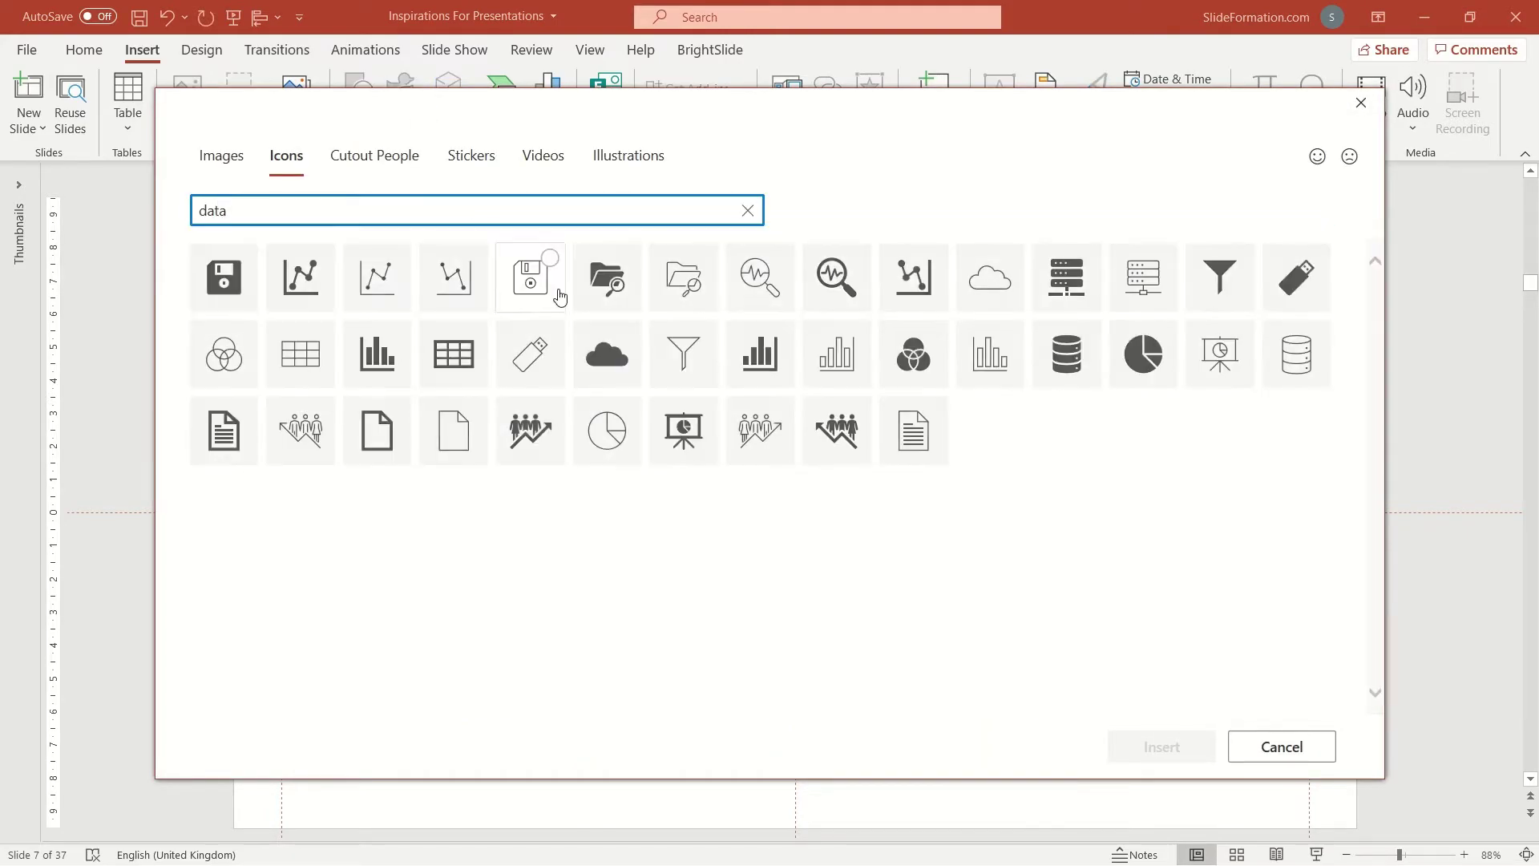
click(1167, 265)
click(334, 213)
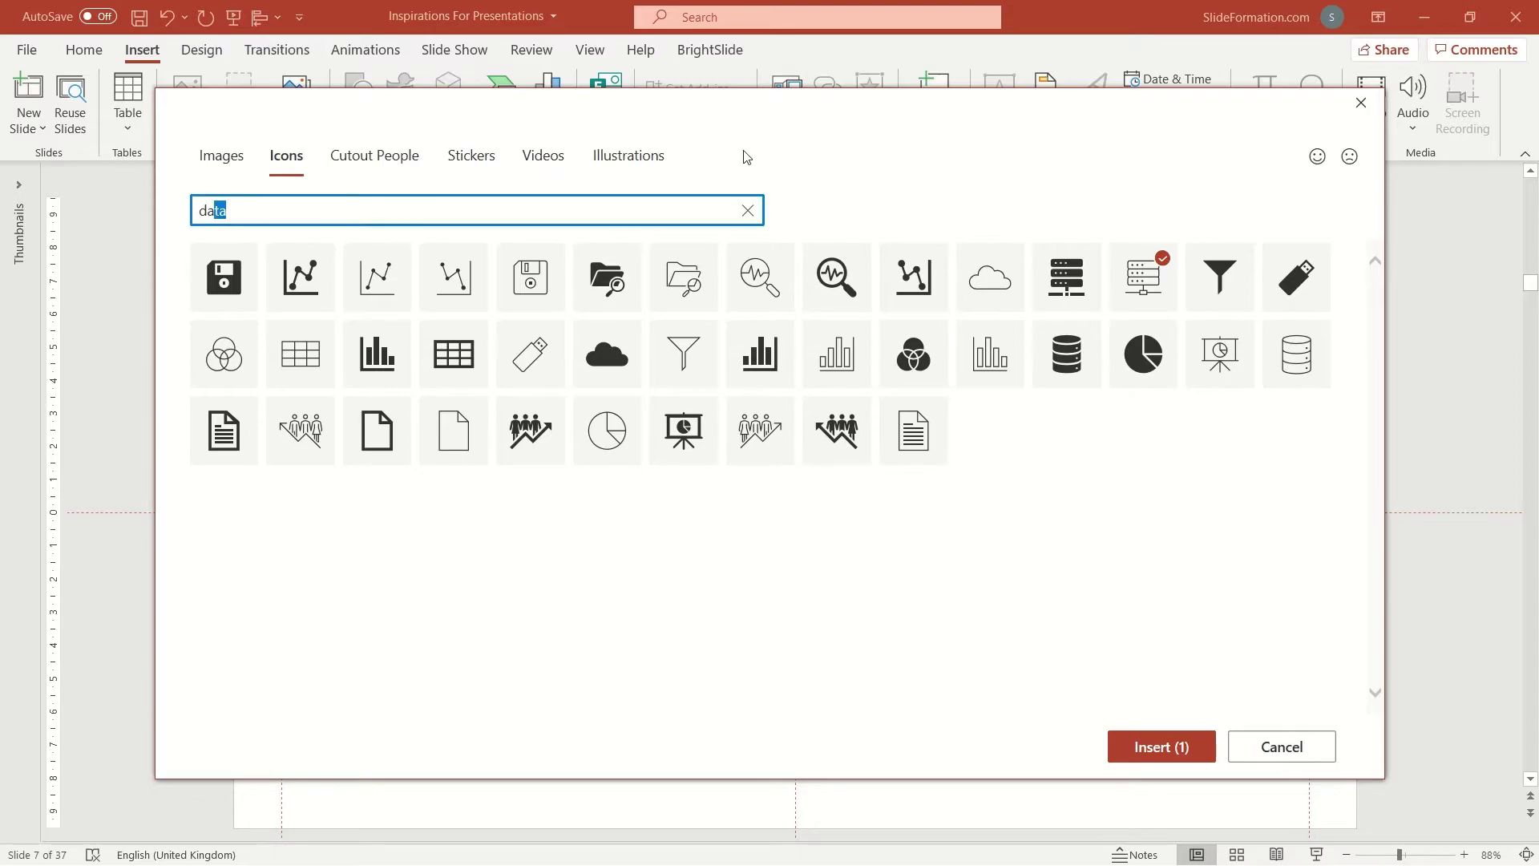
drag(1060, 103, 1106, 120)
click(283, 230)
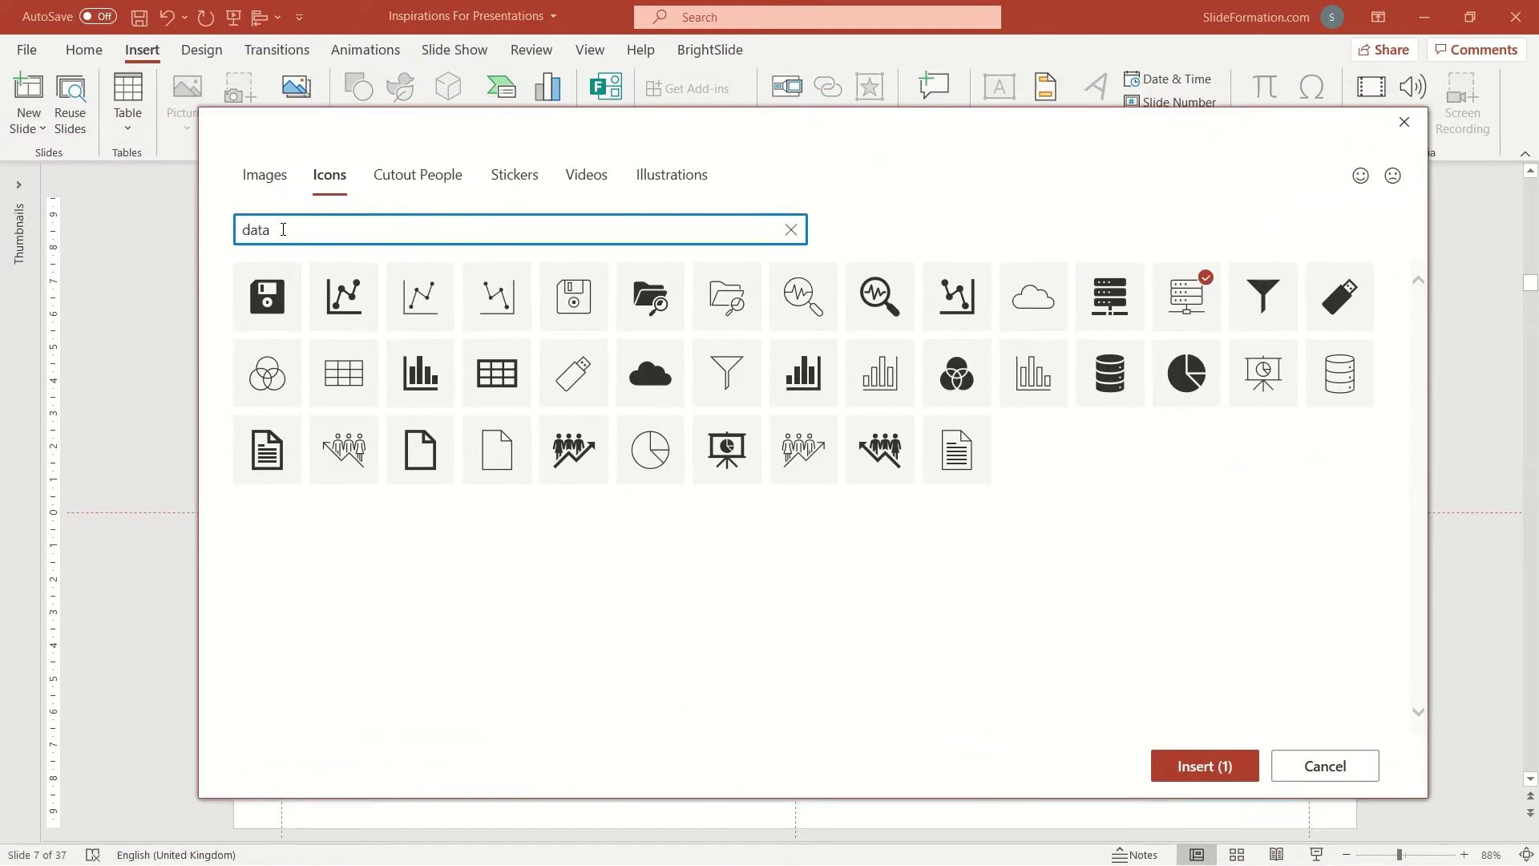
text(fast)
click(650, 297)
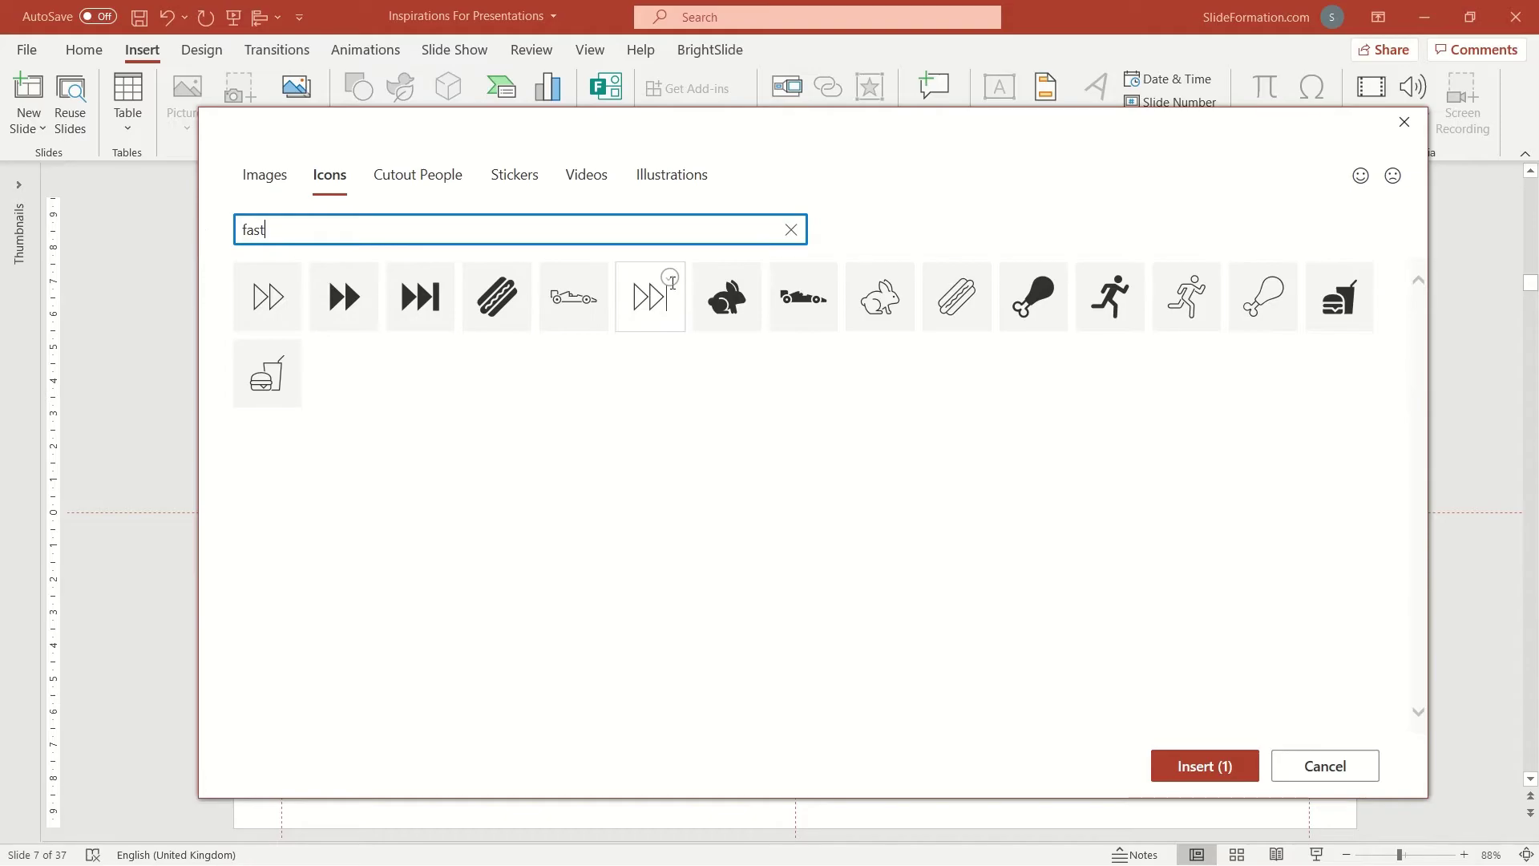
Search 'safe' and 'wall' to pick an outline shield and a brick-wall icon
click(697, 230)
drag(697, 230, 213, 251)
text(safe)
click(349, 296)
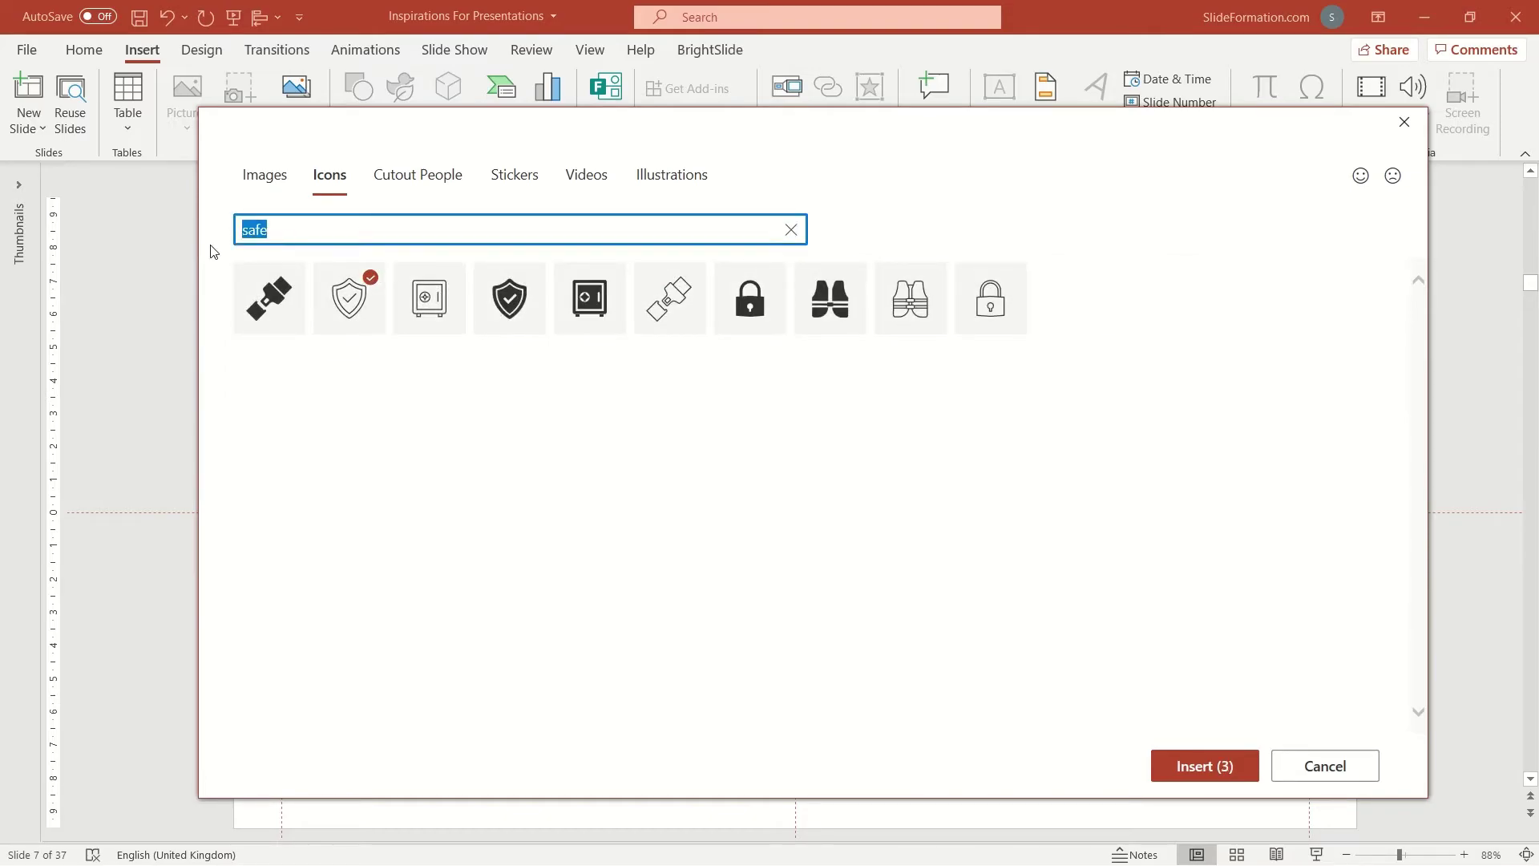
drag(815, 141, 863, 230)
text(wall)
click(481, 346)
Pick outline gears and fist icons, then insert all six icons onto the slide
double_click(323, 287)
text(gear)
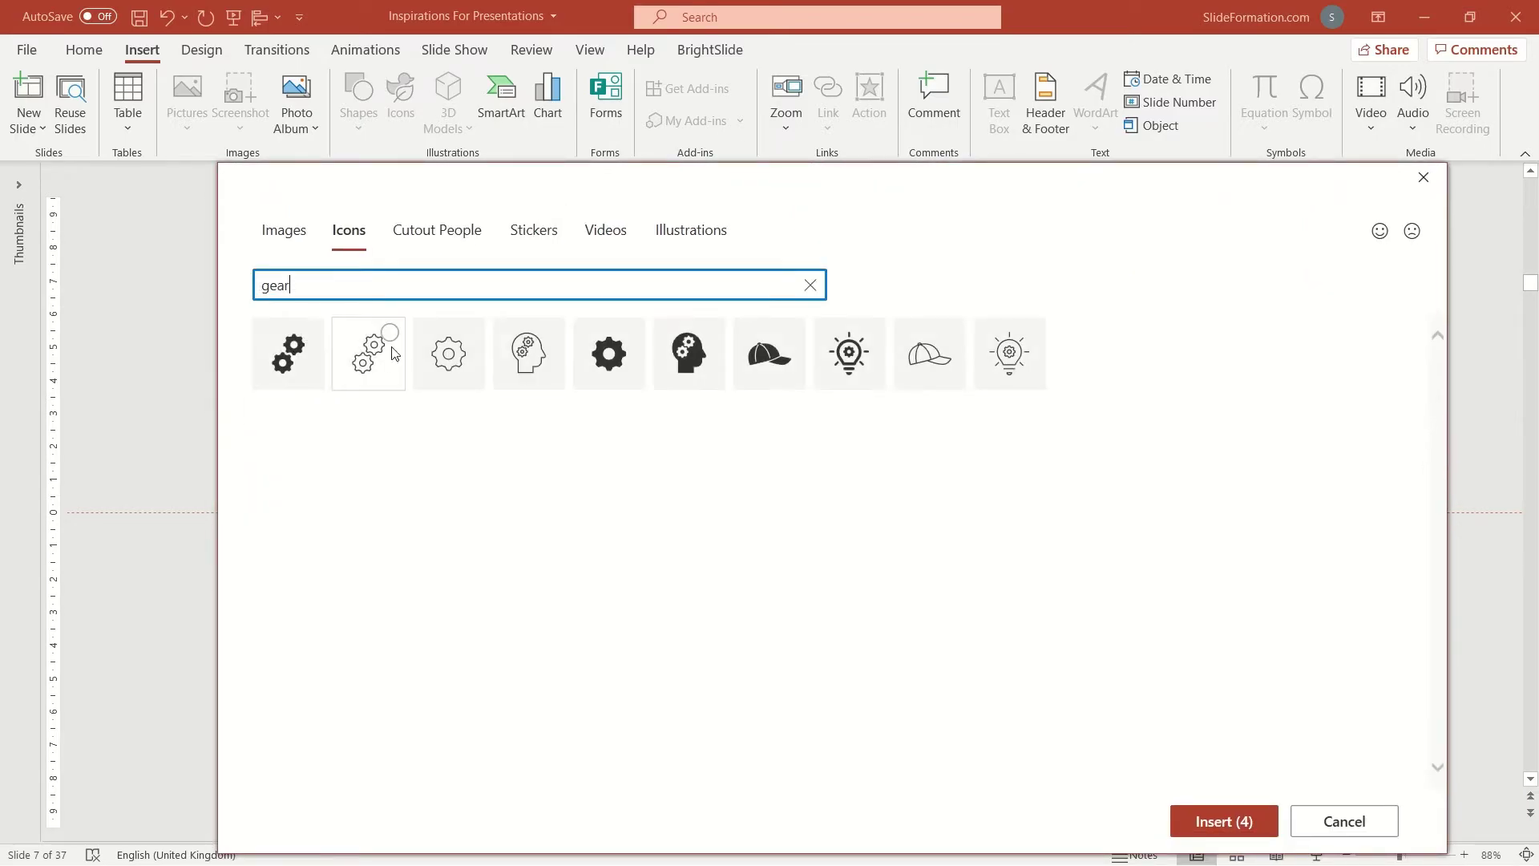
click(396, 335)
double_click(242, 291)
text(fish)
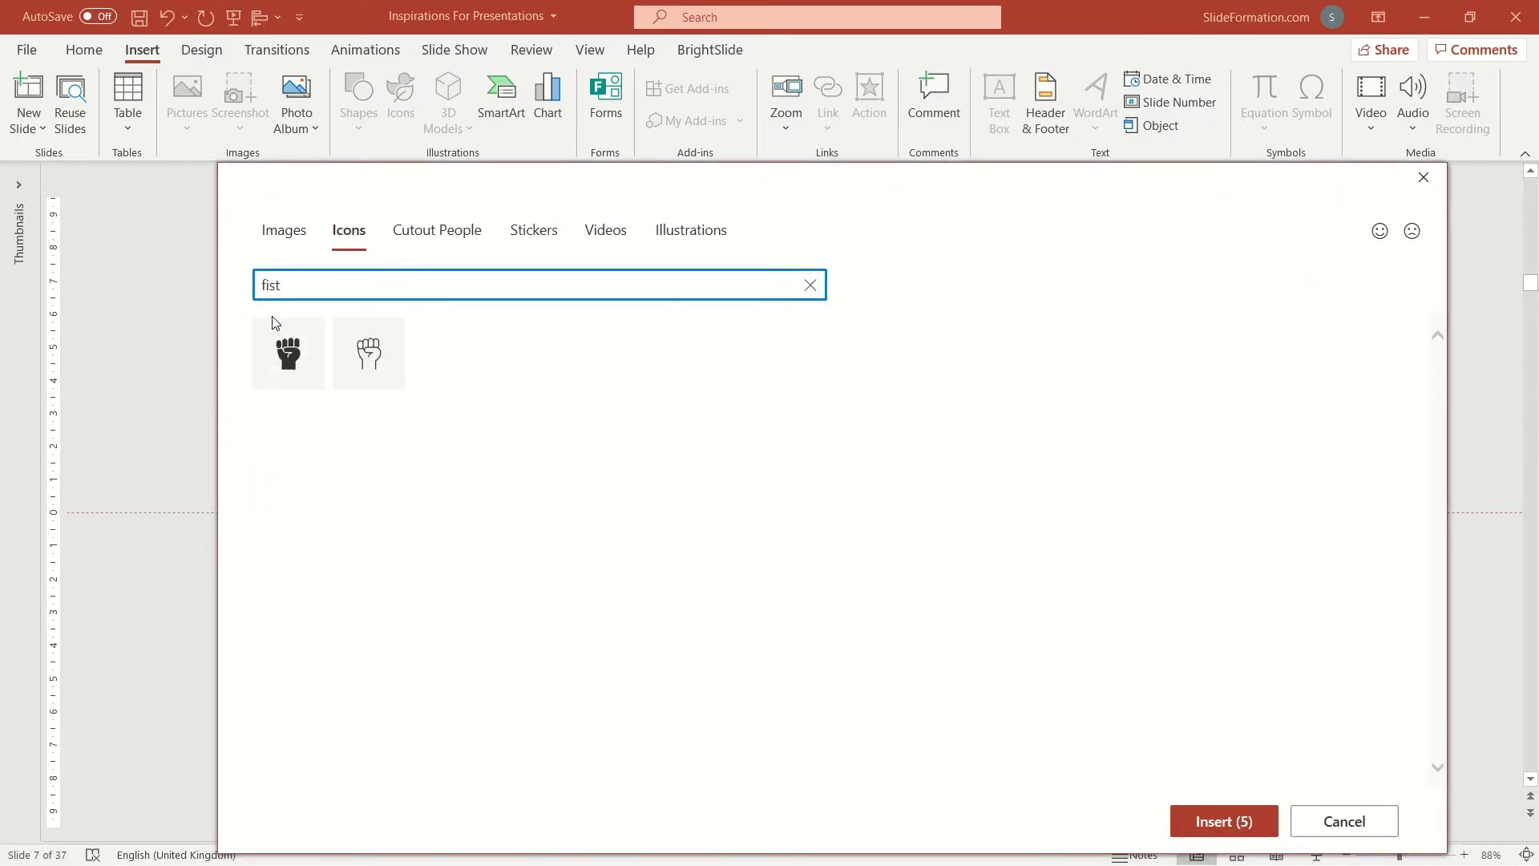
click(368, 354)
click(1224, 821)
click(1080, 597)
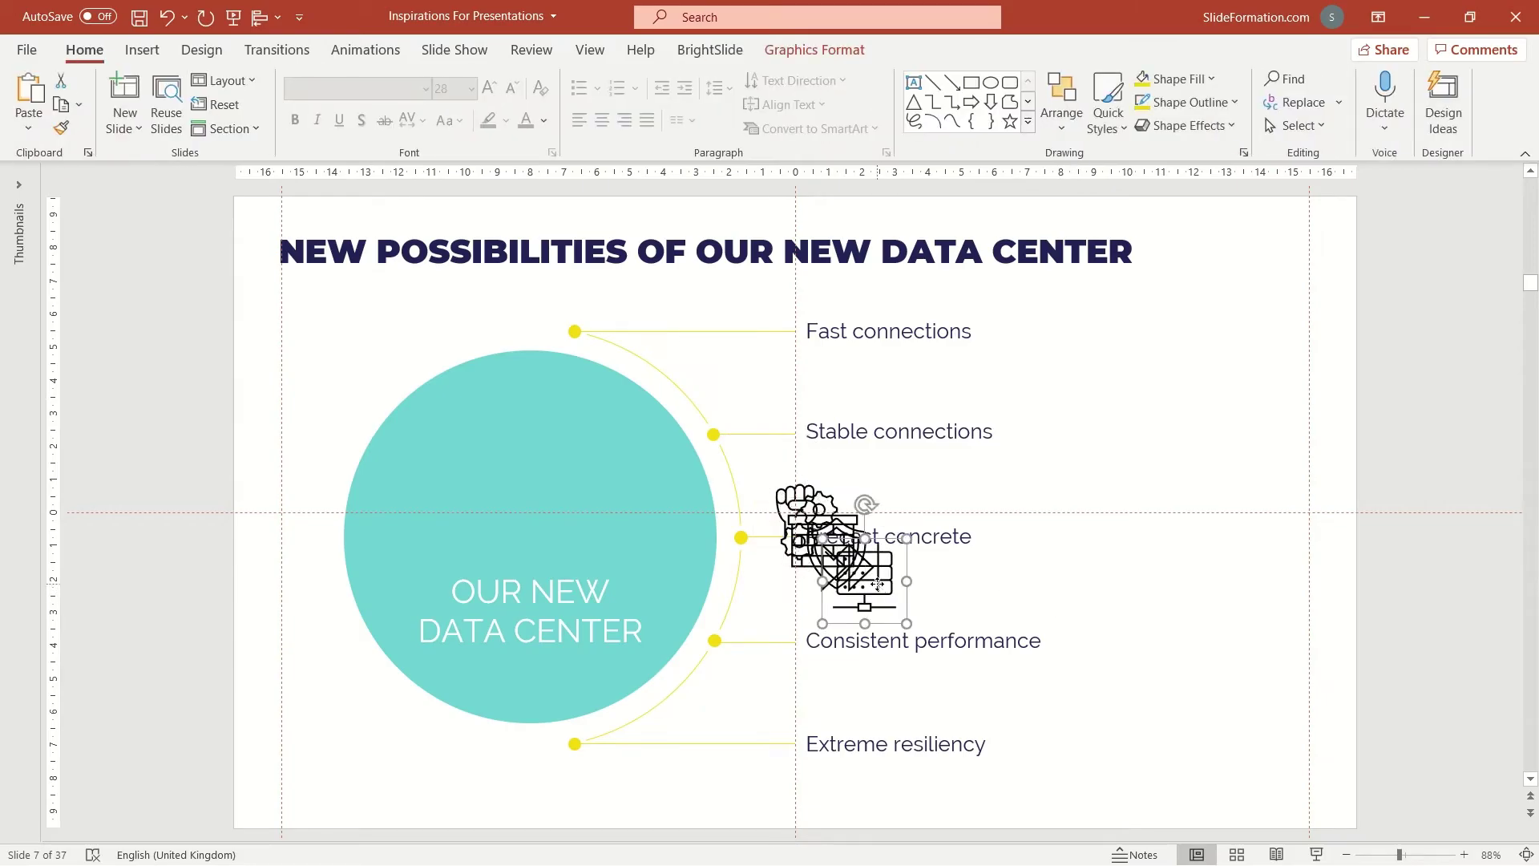
Place the server icon inside the teal circle, enlarge it and fill it white
drag(890, 618, 608, 556)
drag(543, 412, 546, 423)
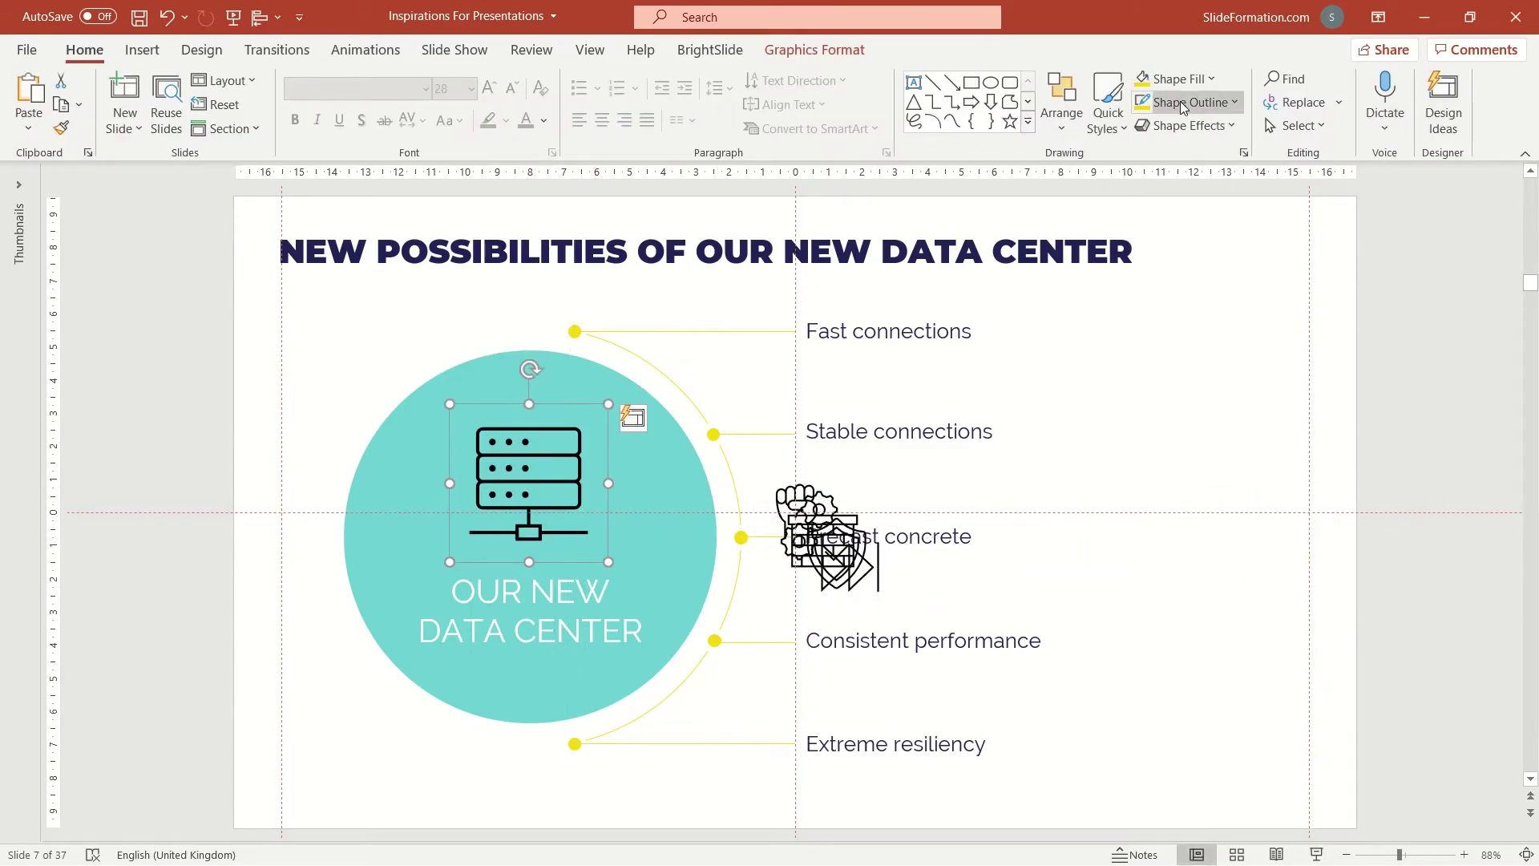
click(1210, 79)
click(1144, 136)
Line up the fast-forward, shield, brick-wall, gears and fist icons beside their matching labels
drag(885, 569, 1250, 574)
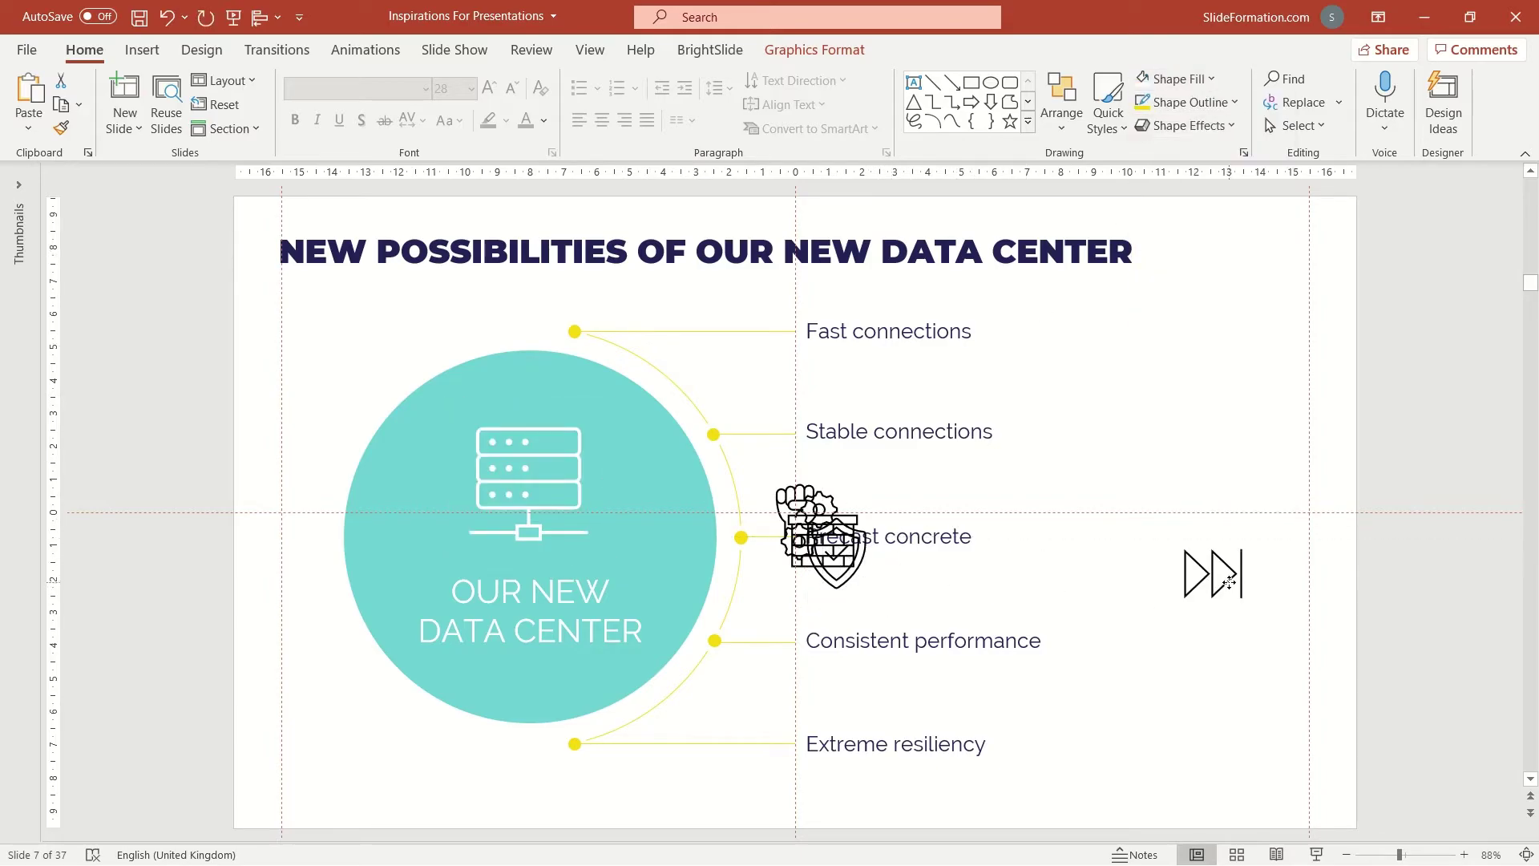
drag(837, 553, 1107, 456)
drag(838, 530, 1077, 551)
drag(1106, 453, 1083, 434)
drag(796, 511, 1034, 749)
drag(1033, 343, 1024, 341)
drag(1083, 437, 1058, 433)
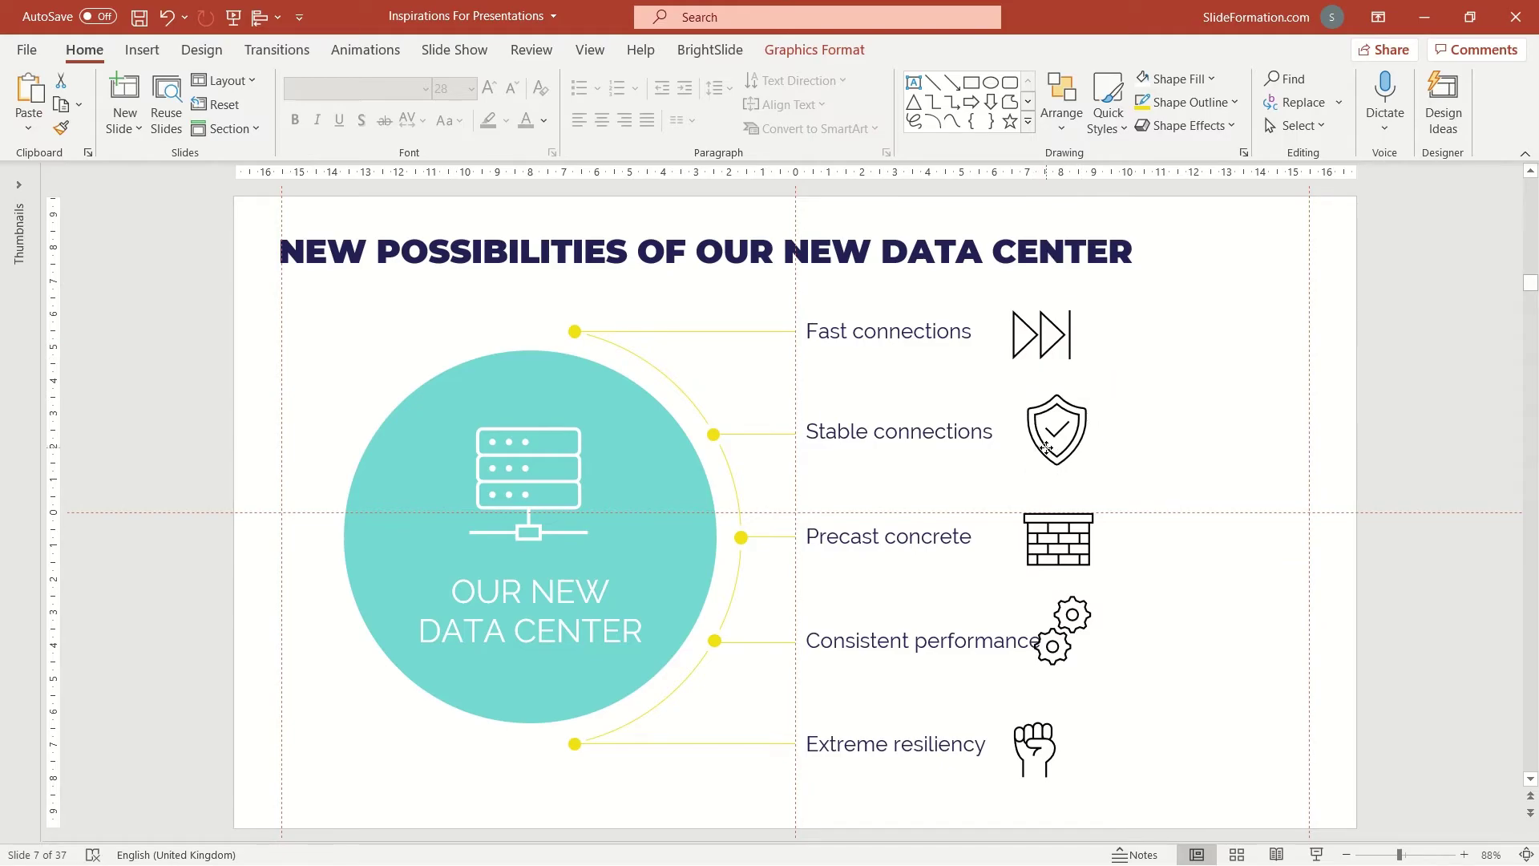
drag(1059, 539, 1070, 539)
drag(1083, 651, 1115, 654)
drag(1038, 753, 1047, 747)
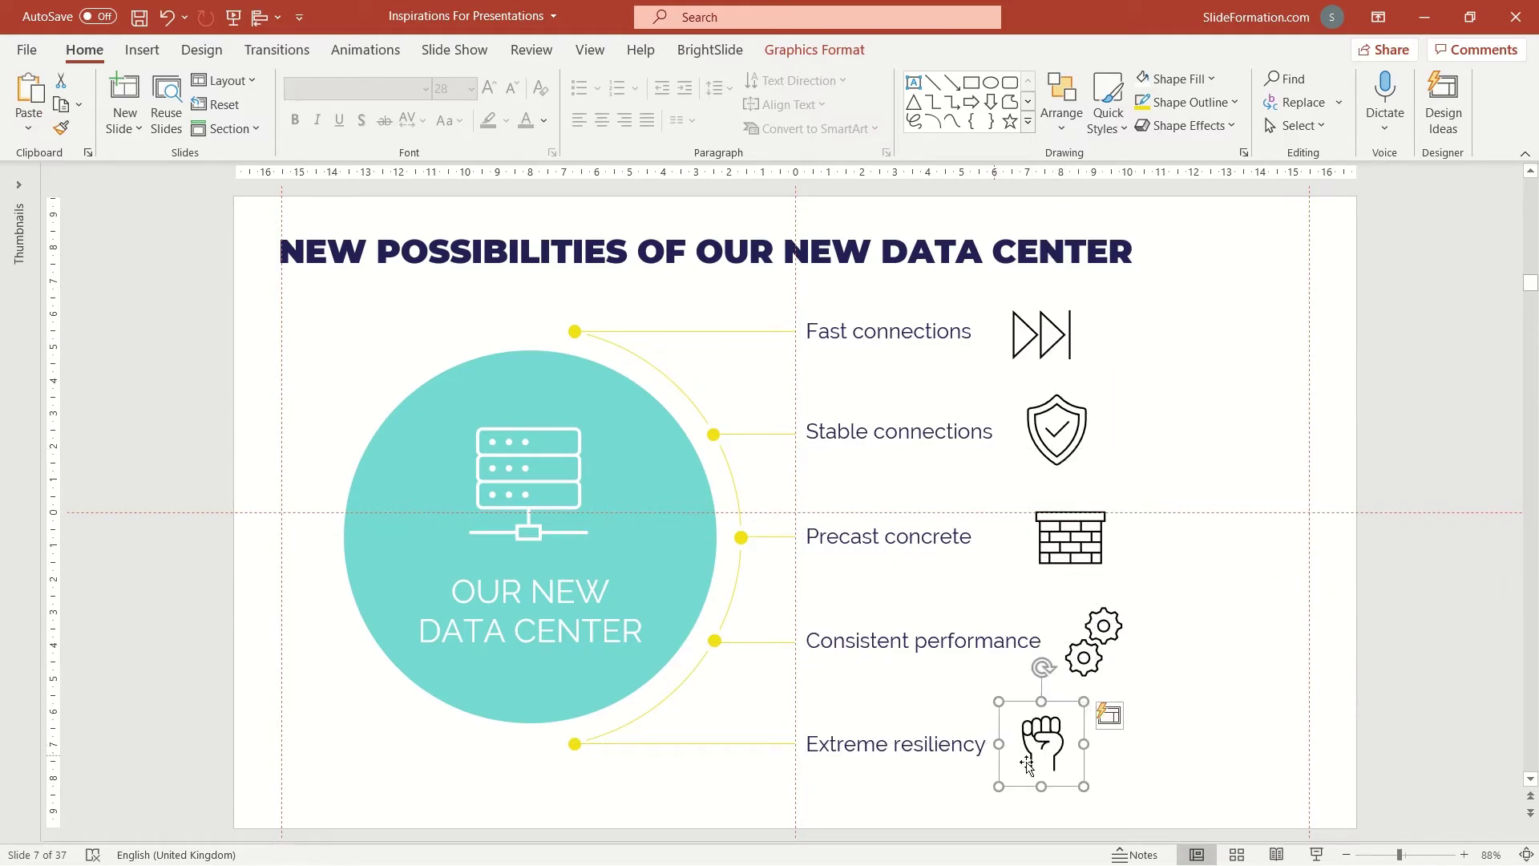
Marquee-select the labels and icons together
click(1238, 803)
scroll(1121, 778, down, 1)
drag(1292, 790, 770, 281)
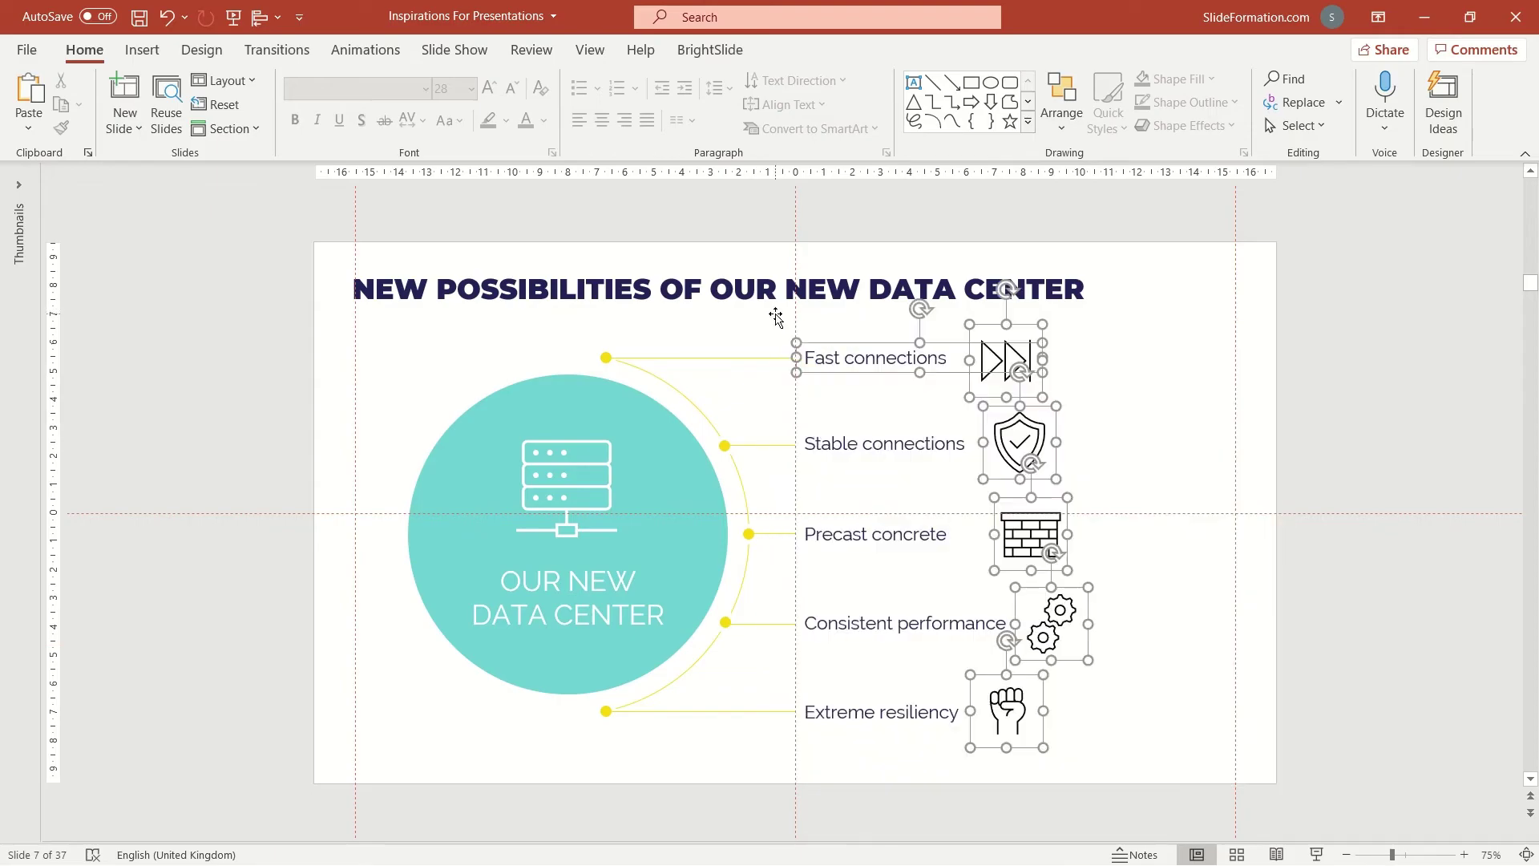
Shift all the labels and icons further to the right
shift+click(858, 623)
shift+click(858, 702)
drag(858, 702, 970, 703)
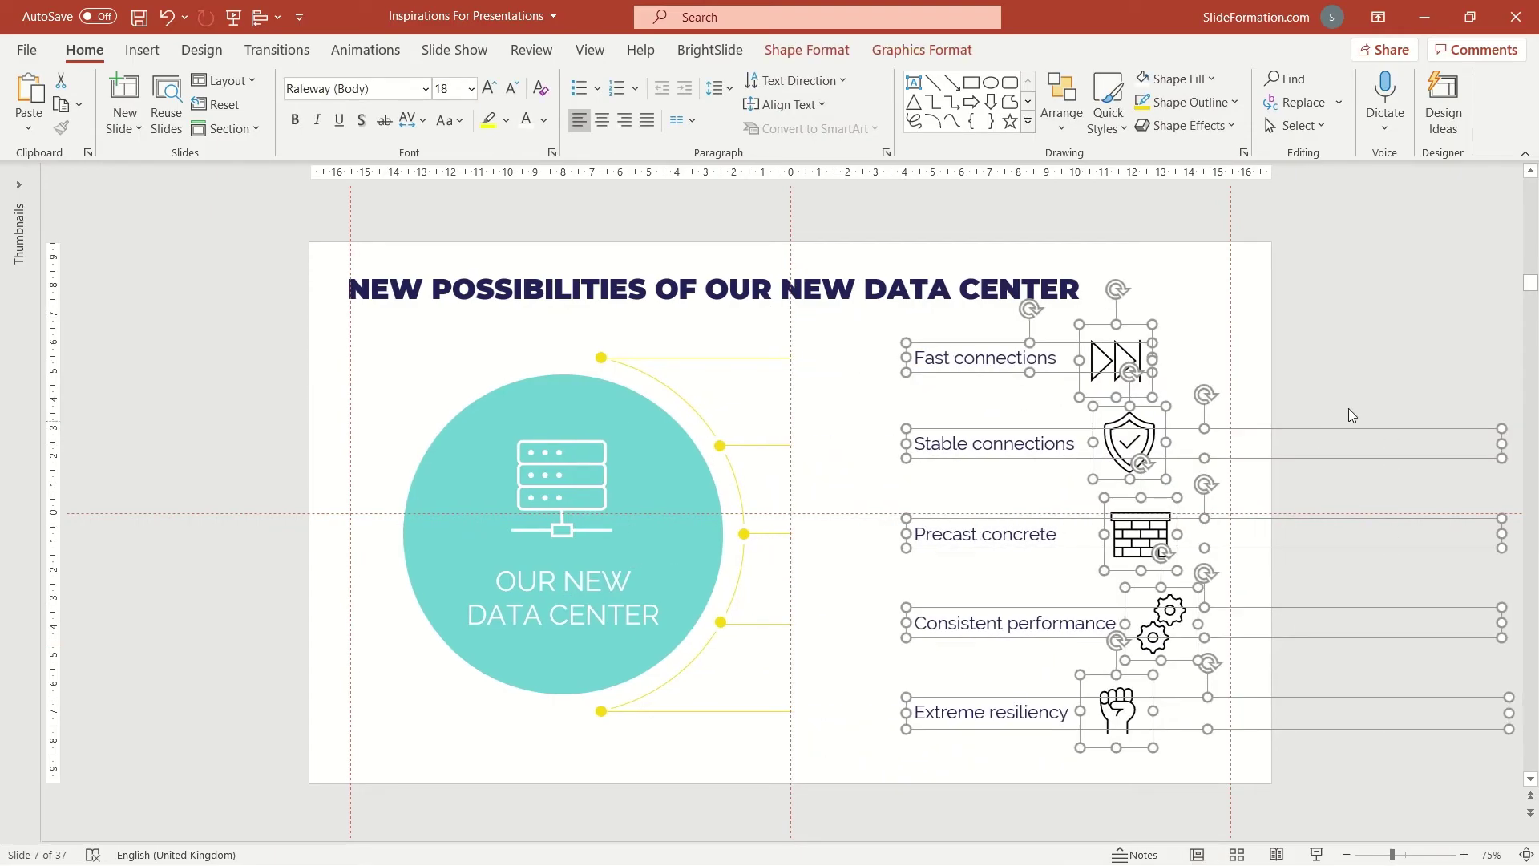
Draw a 2.42 cm teal circle at the first connector's end and duplicate it with Ctrl+D
click(1351, 416)
mouse_move(797, 341)
mouse_down()
mouse_move(864, 409)
mouse_move(828, 356)
mouse_move(821, 726)
mouse_up()
key(ctrl+d)
key(ctrl+d)
key(ctrl+d)
Left-align the teal circles and distribute them evenly top to bottom
scroll(819, 727, up, 5)
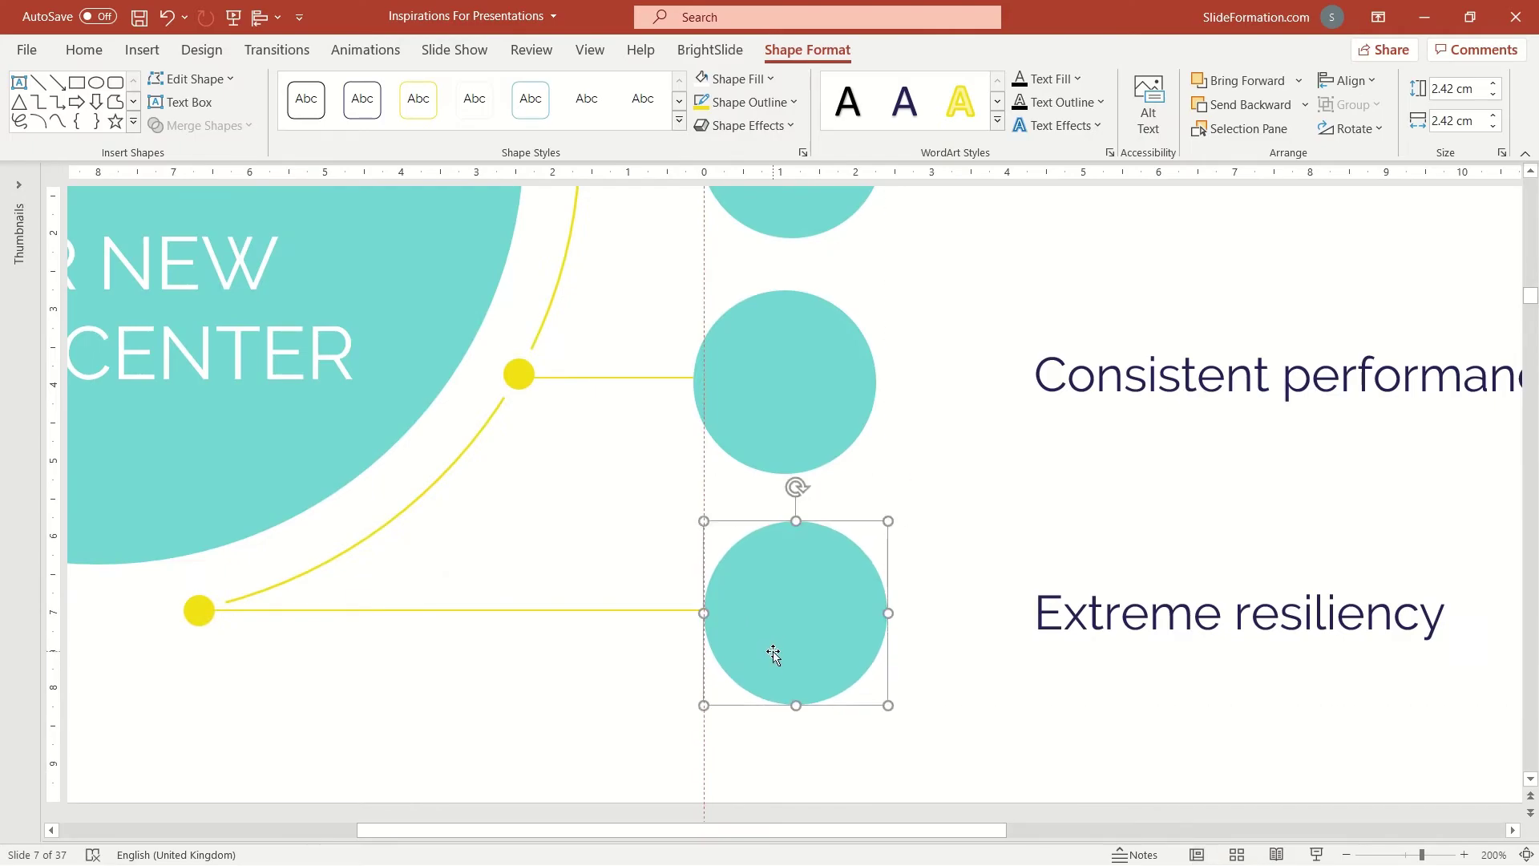
scroll(770, 633, down, 5)
click(787, 249)
scroll(773, 295, up, 8)
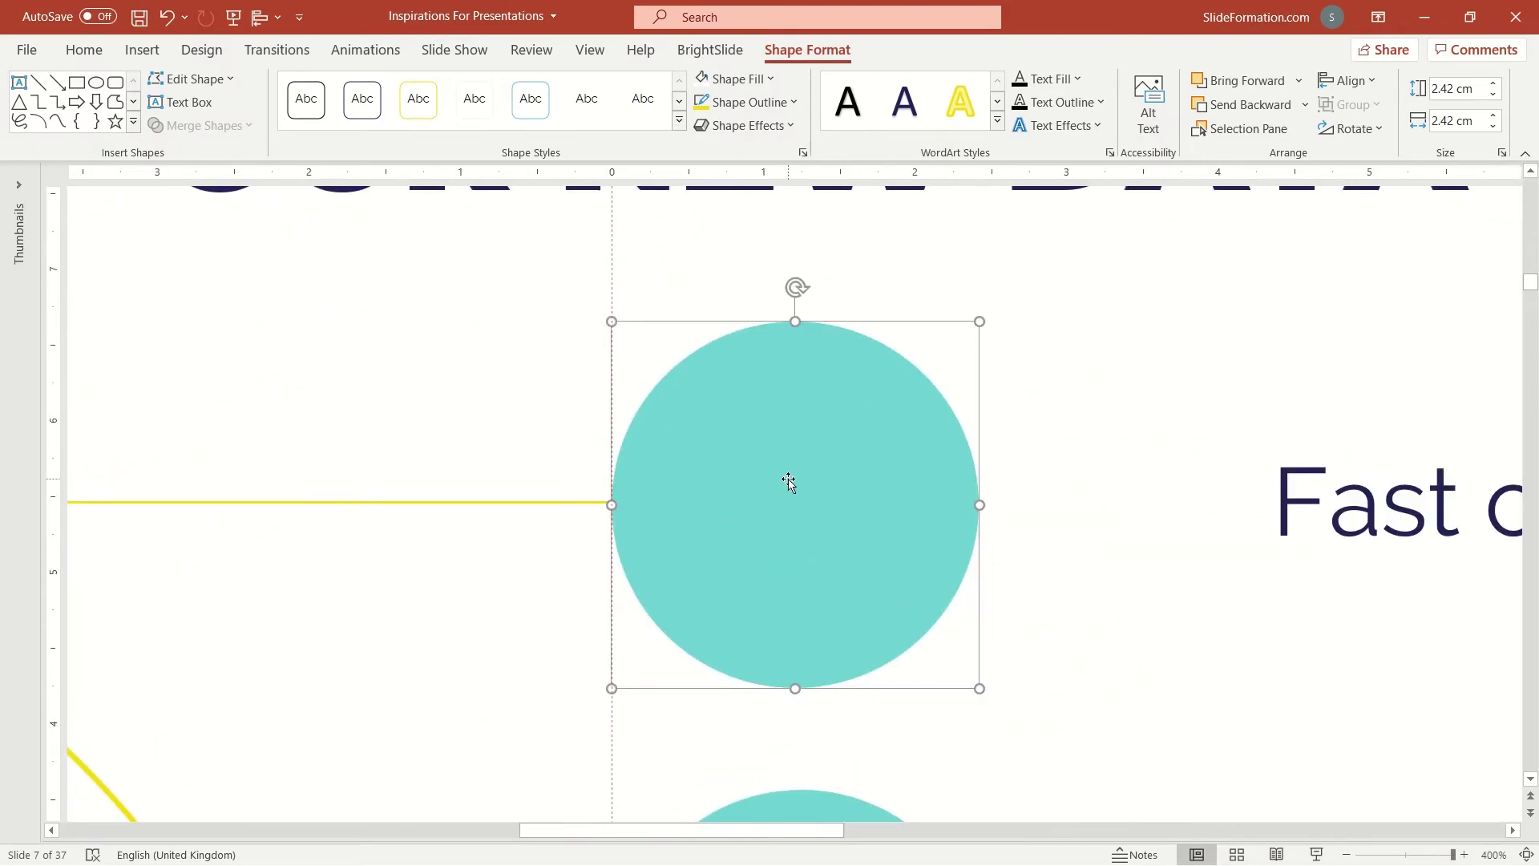
scroll(789, 481, down, 8)
shift+click(783, 471)
shift+click(766, 575)
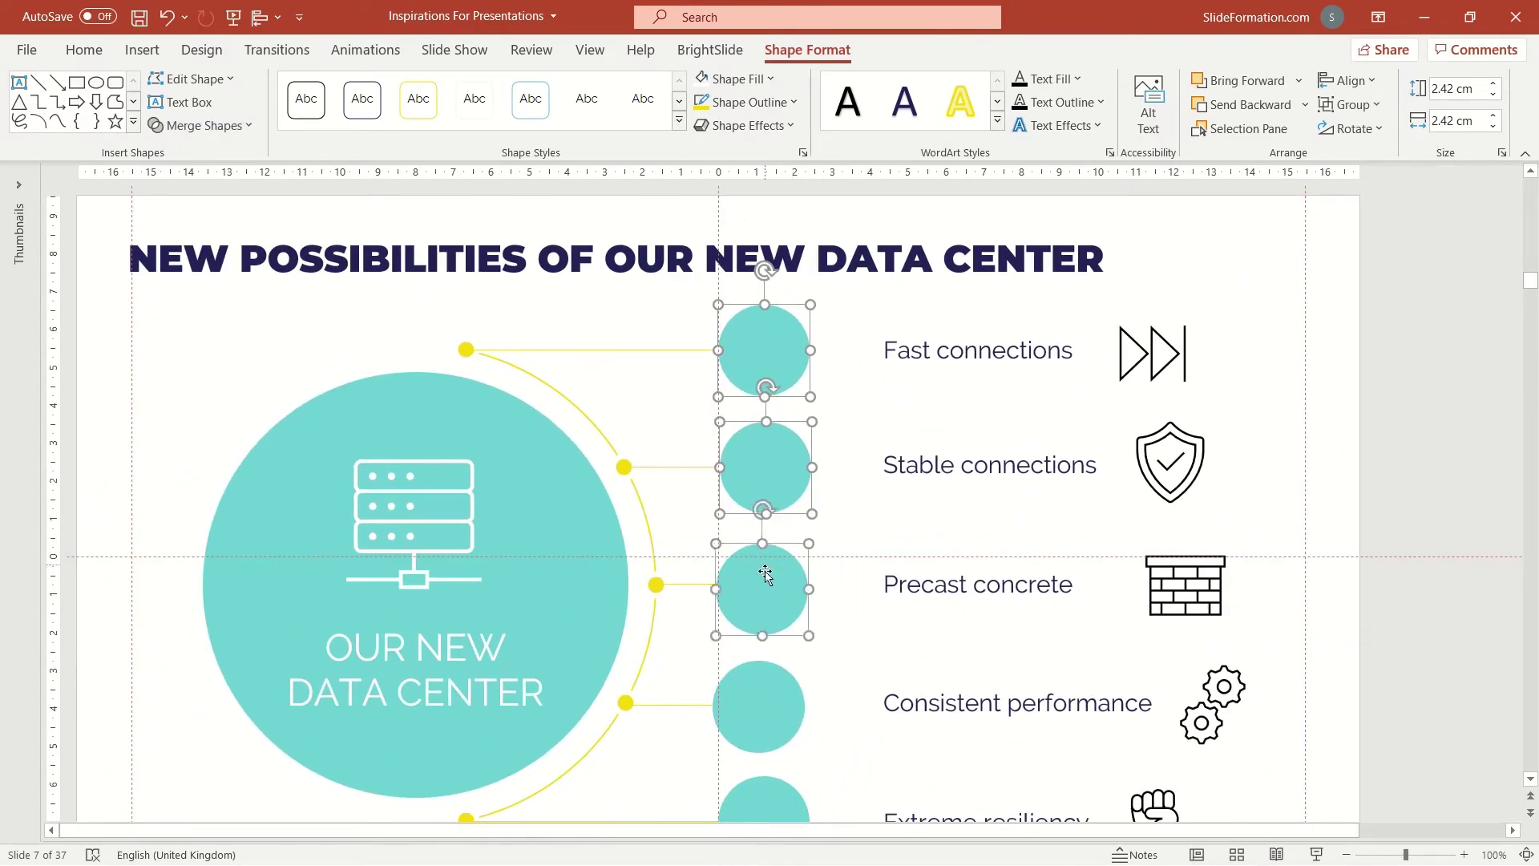
click(1347, 80)
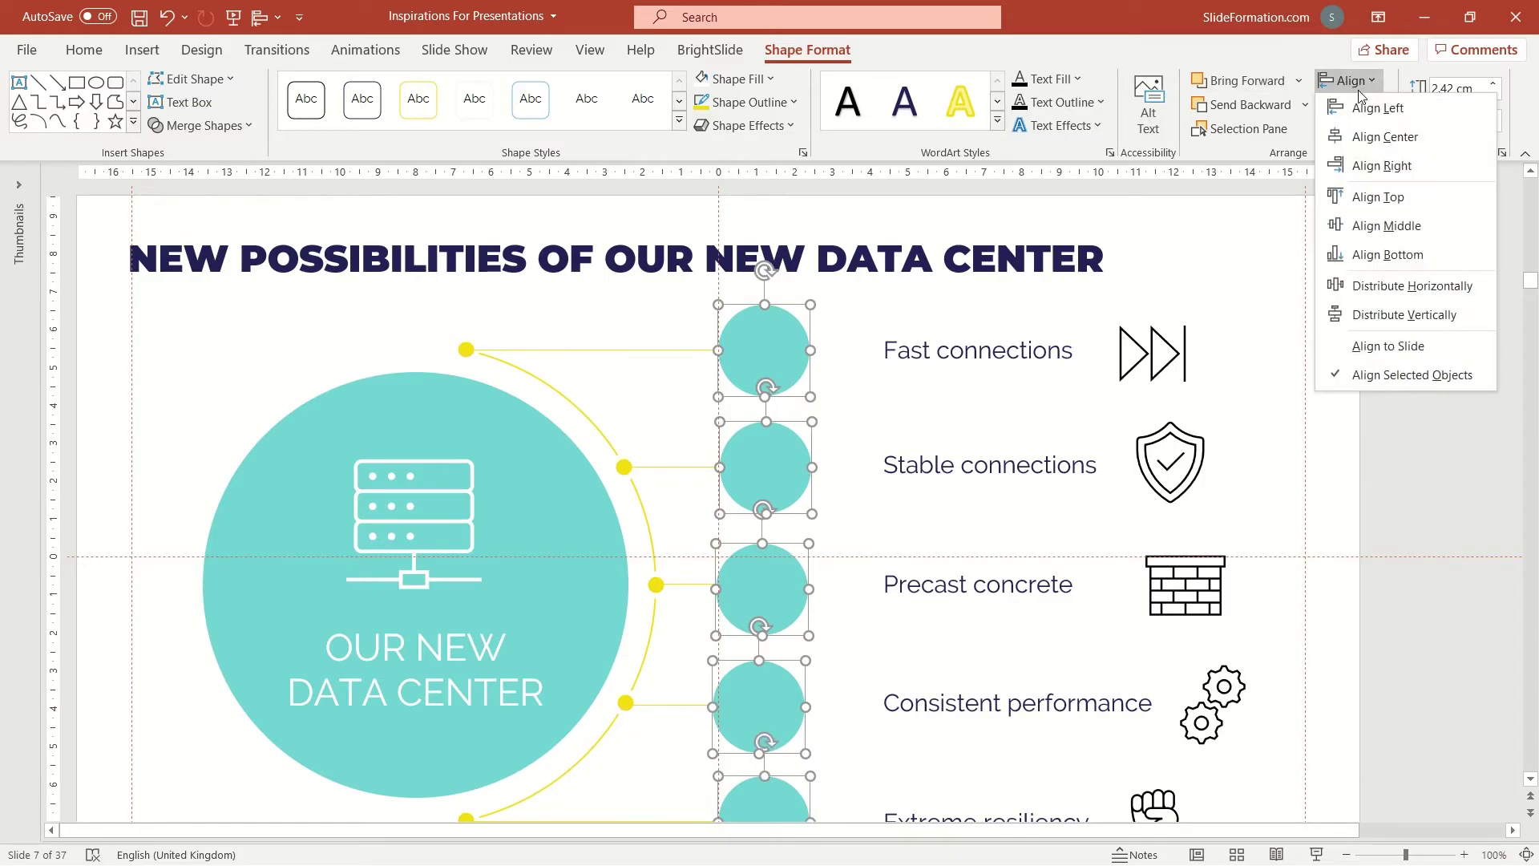
click(1376, 108)
click(1346, 80)
click(1404, 315)
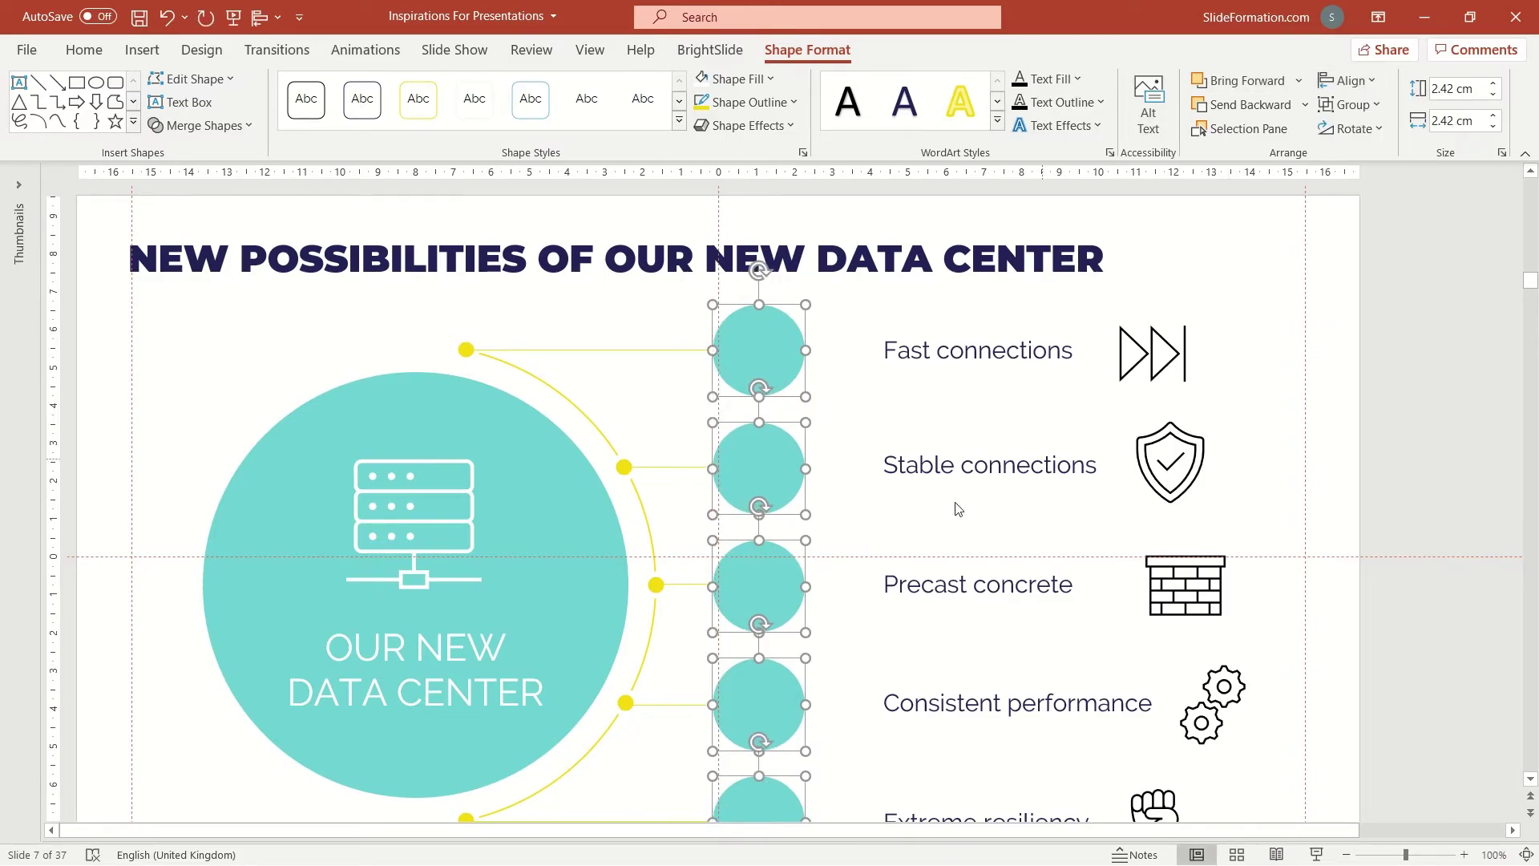
Recolour the selected icons white
click(891, 638)
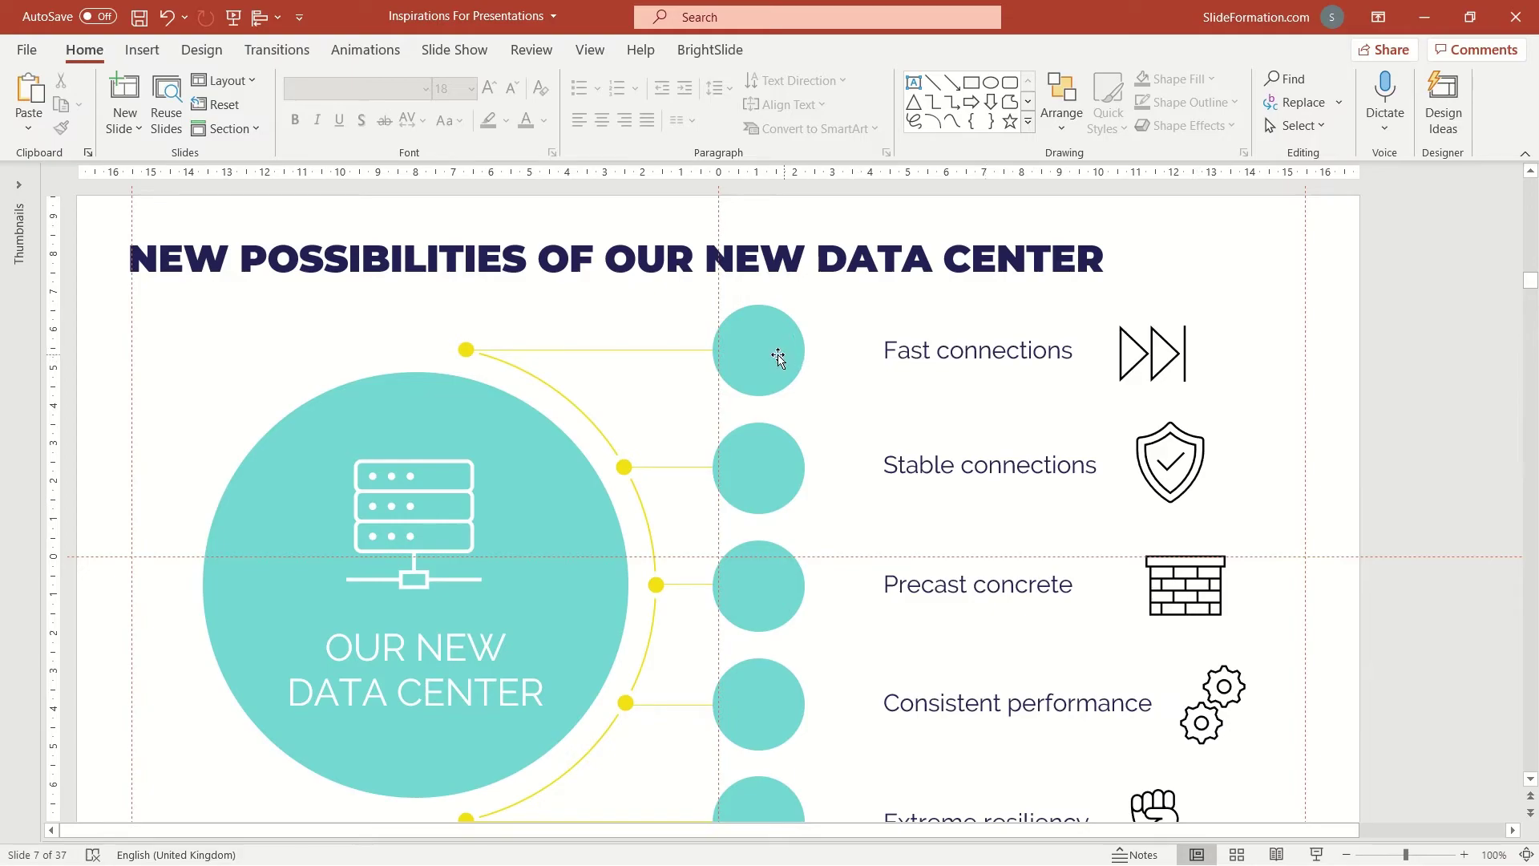
shift+click(1177, 465)
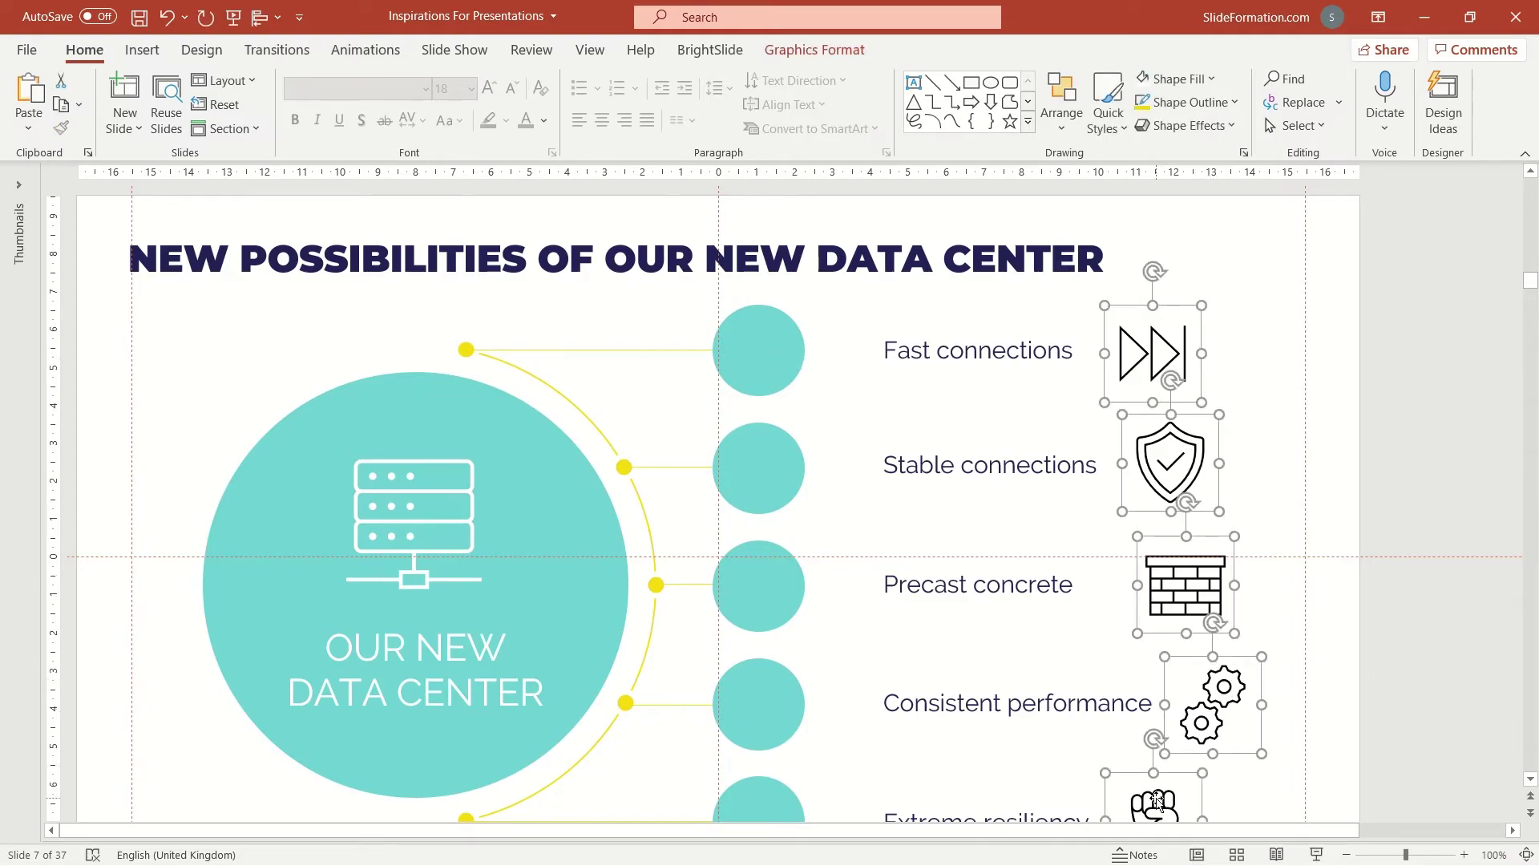
click(1061, 98)
click(1061, 98)
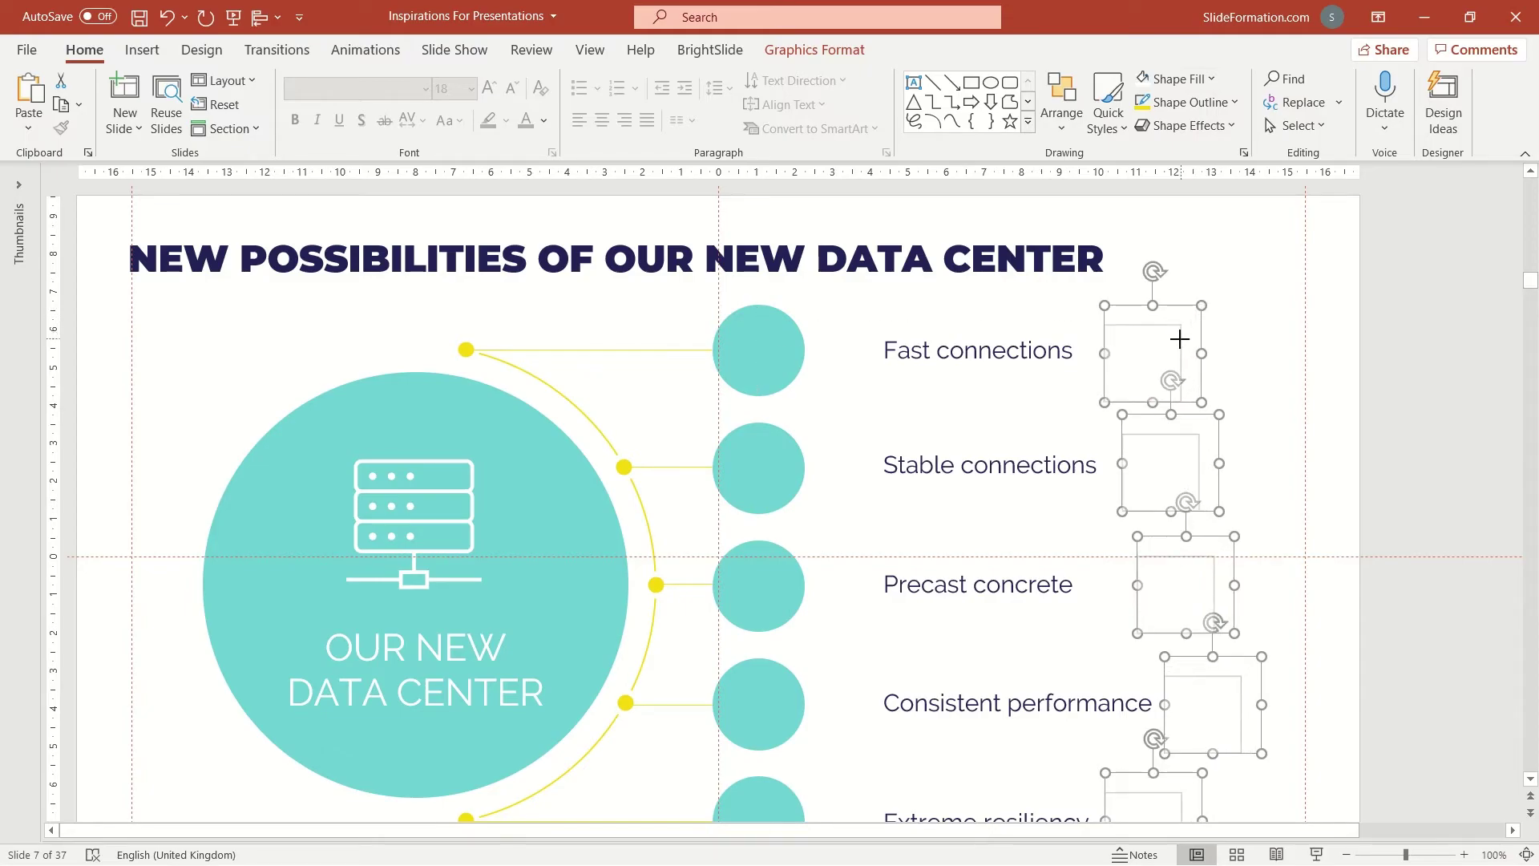
click(1179, 335)
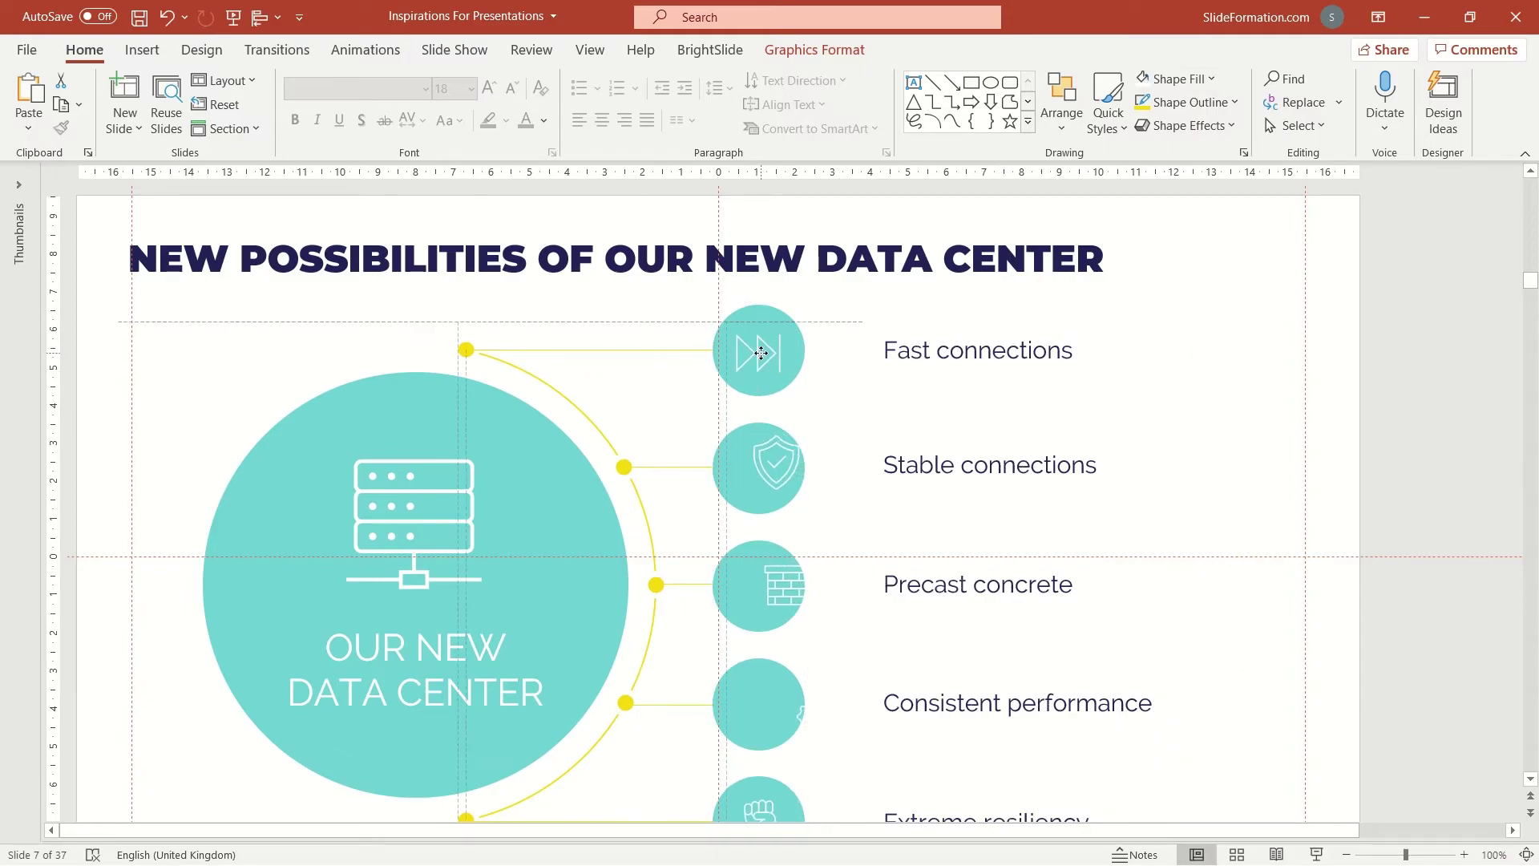
click(1155, 439)
Centre the brick, gears, fast-forward and shield icons inside their circles
click(760, 596)
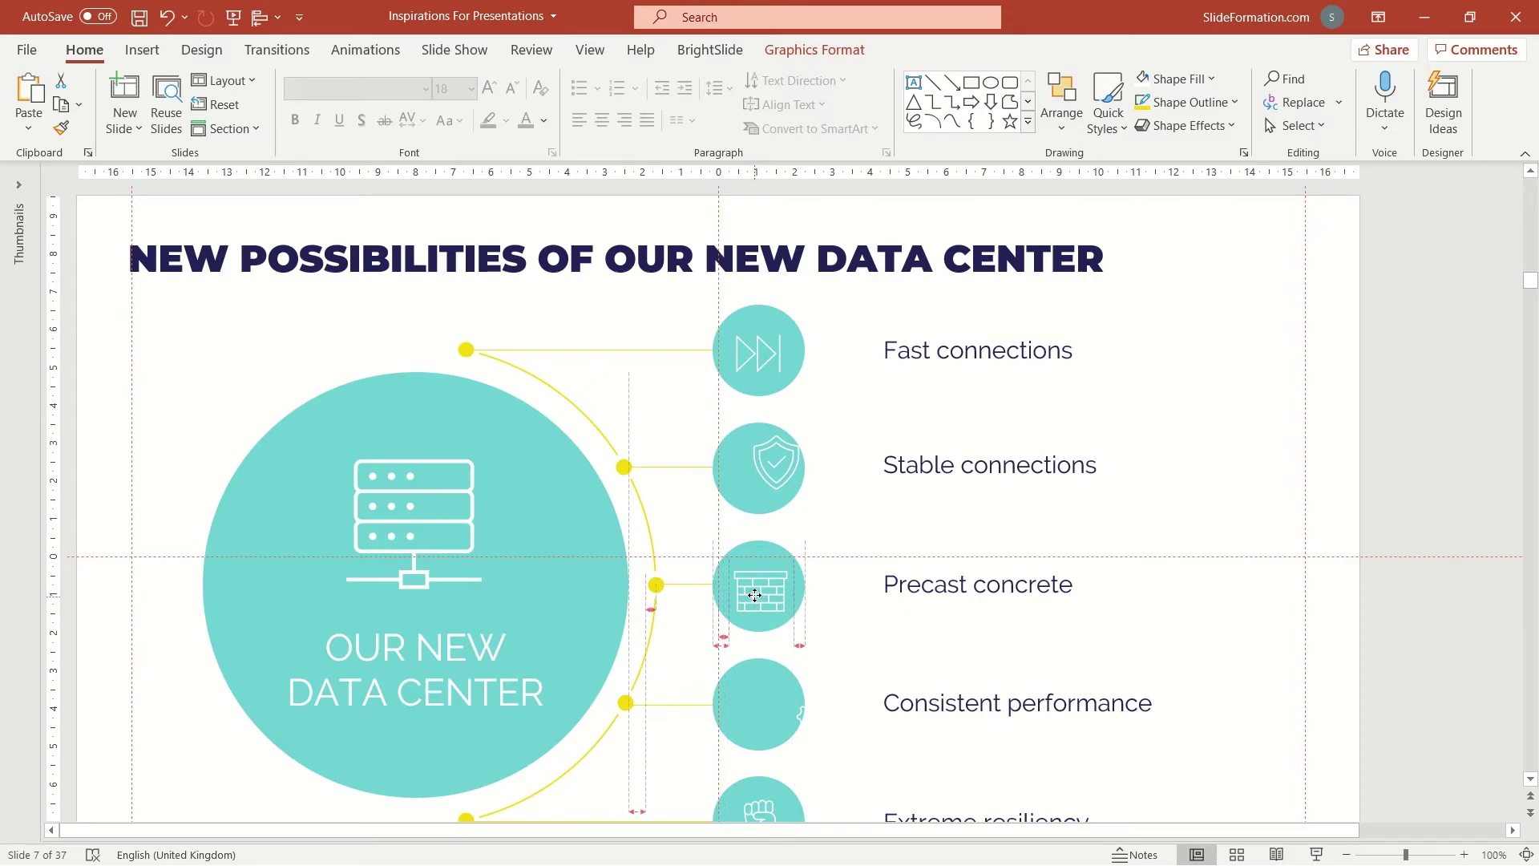
drag(755, 596, 753, 590)
drag(829, 711, 744, 707)
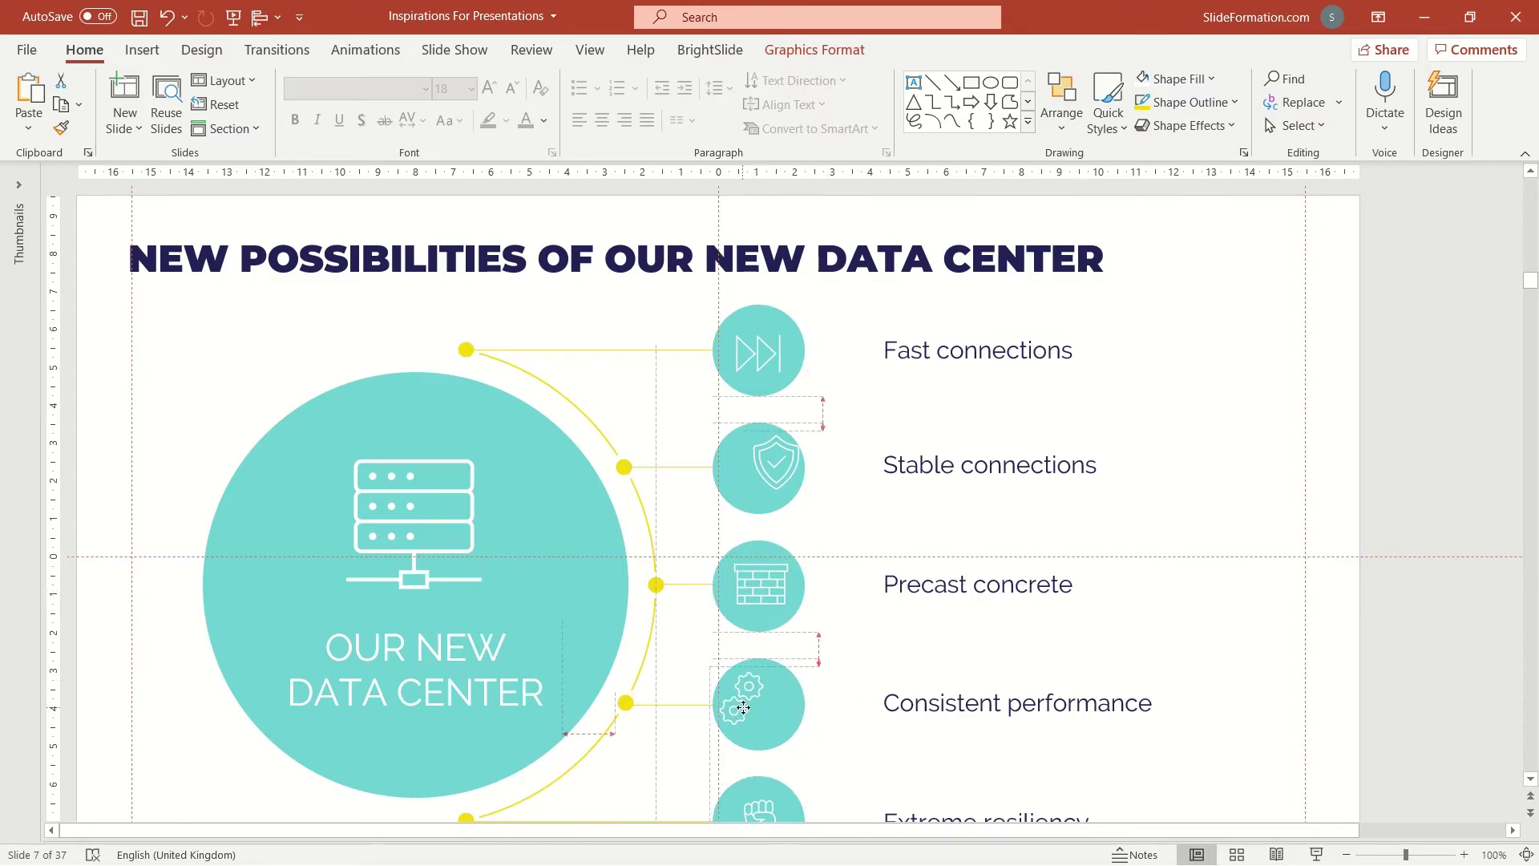
drag(781, 377, 767, 350)
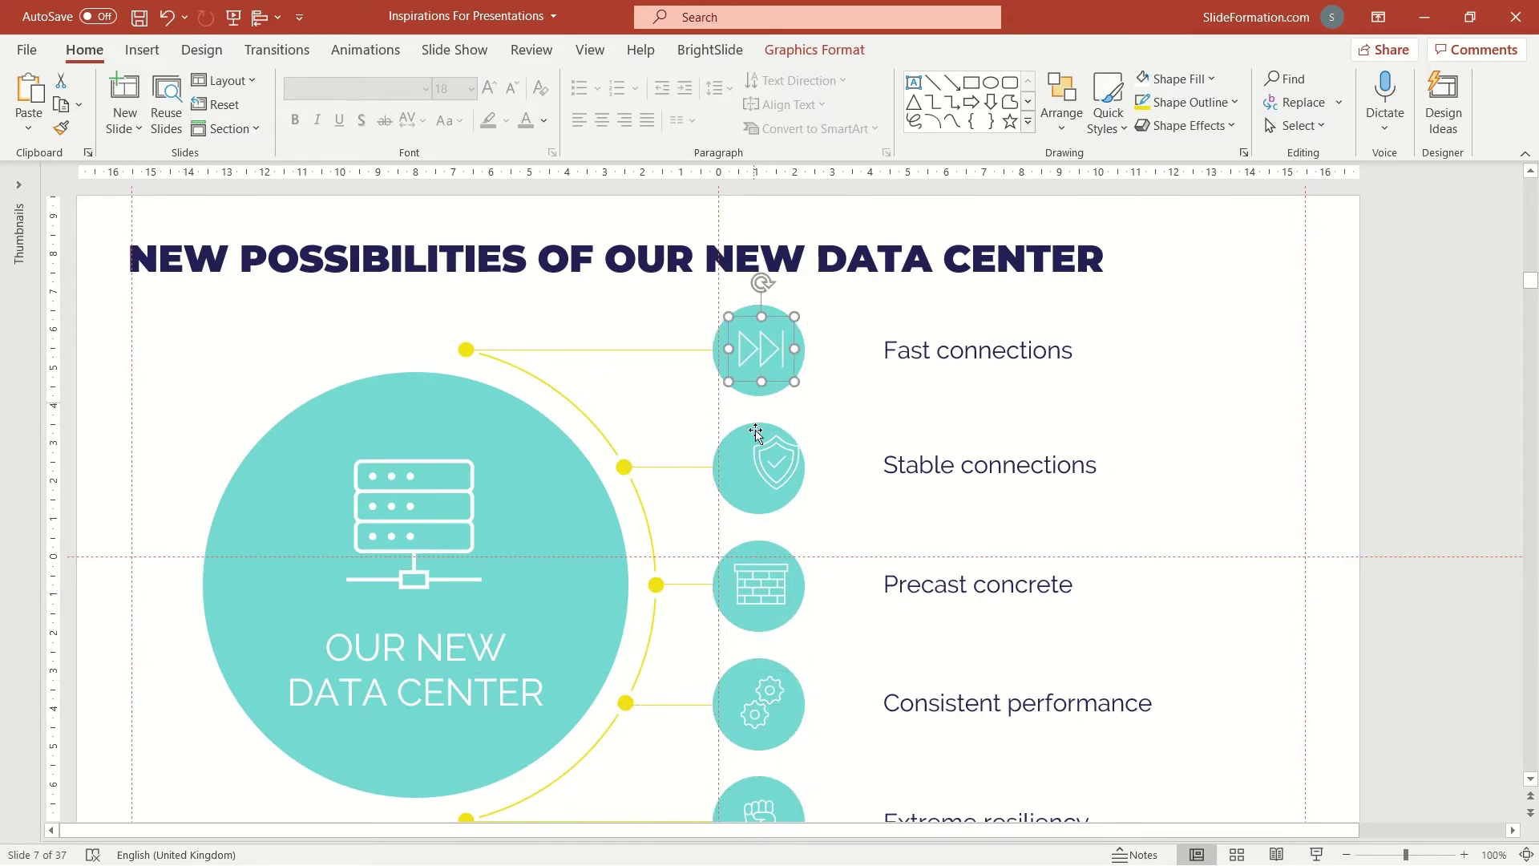
drag(756, 433, 773, 481)
Move all five labels, Extreme resiliency through Fast connections, left beside their teal icon circles
scroll(763, 569, down, 3)
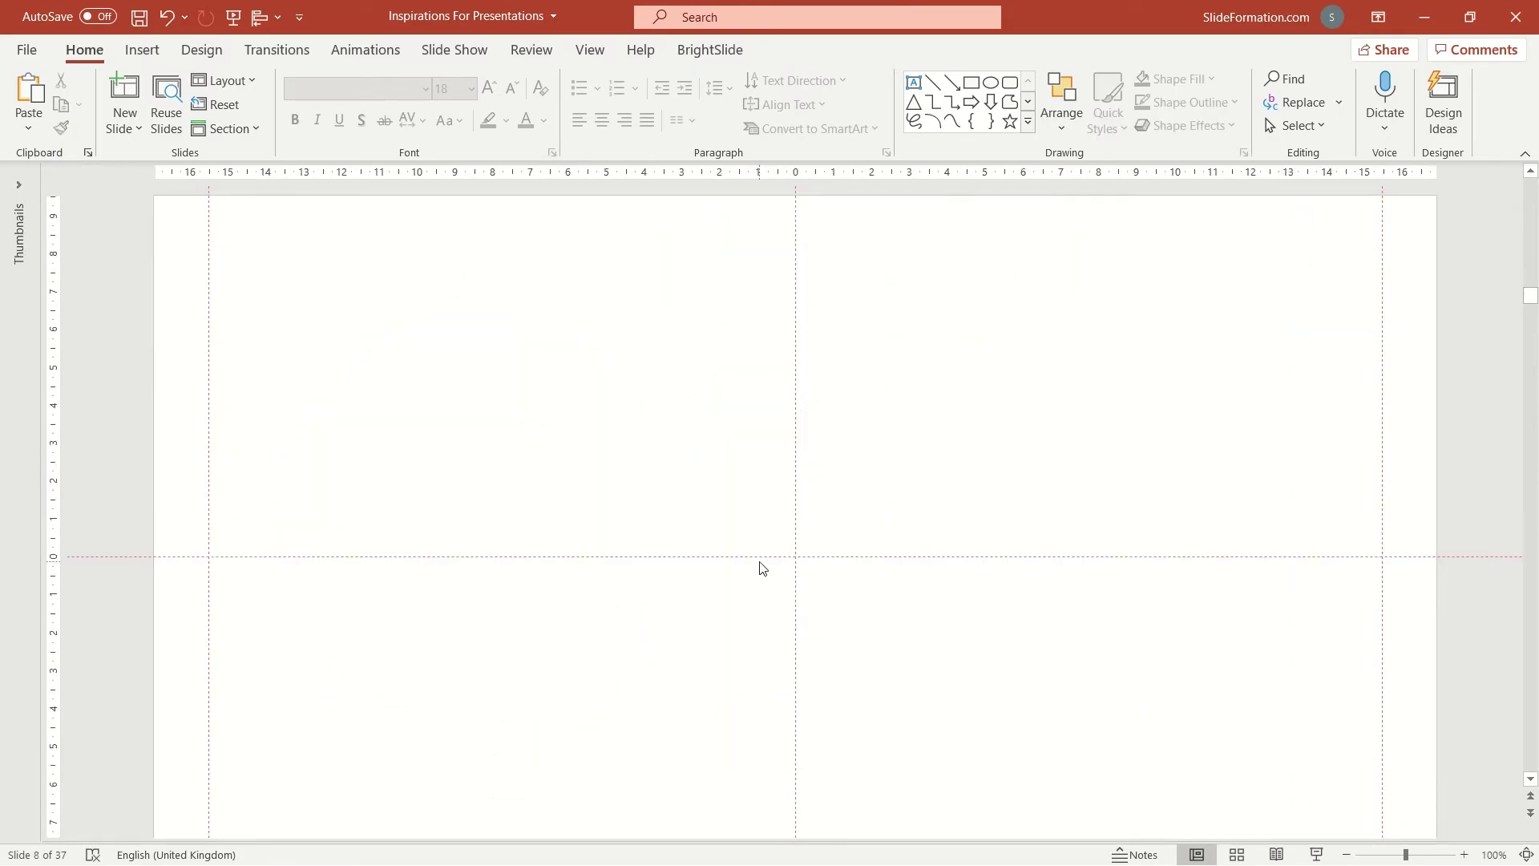
scroll(763, 569, up, 3)
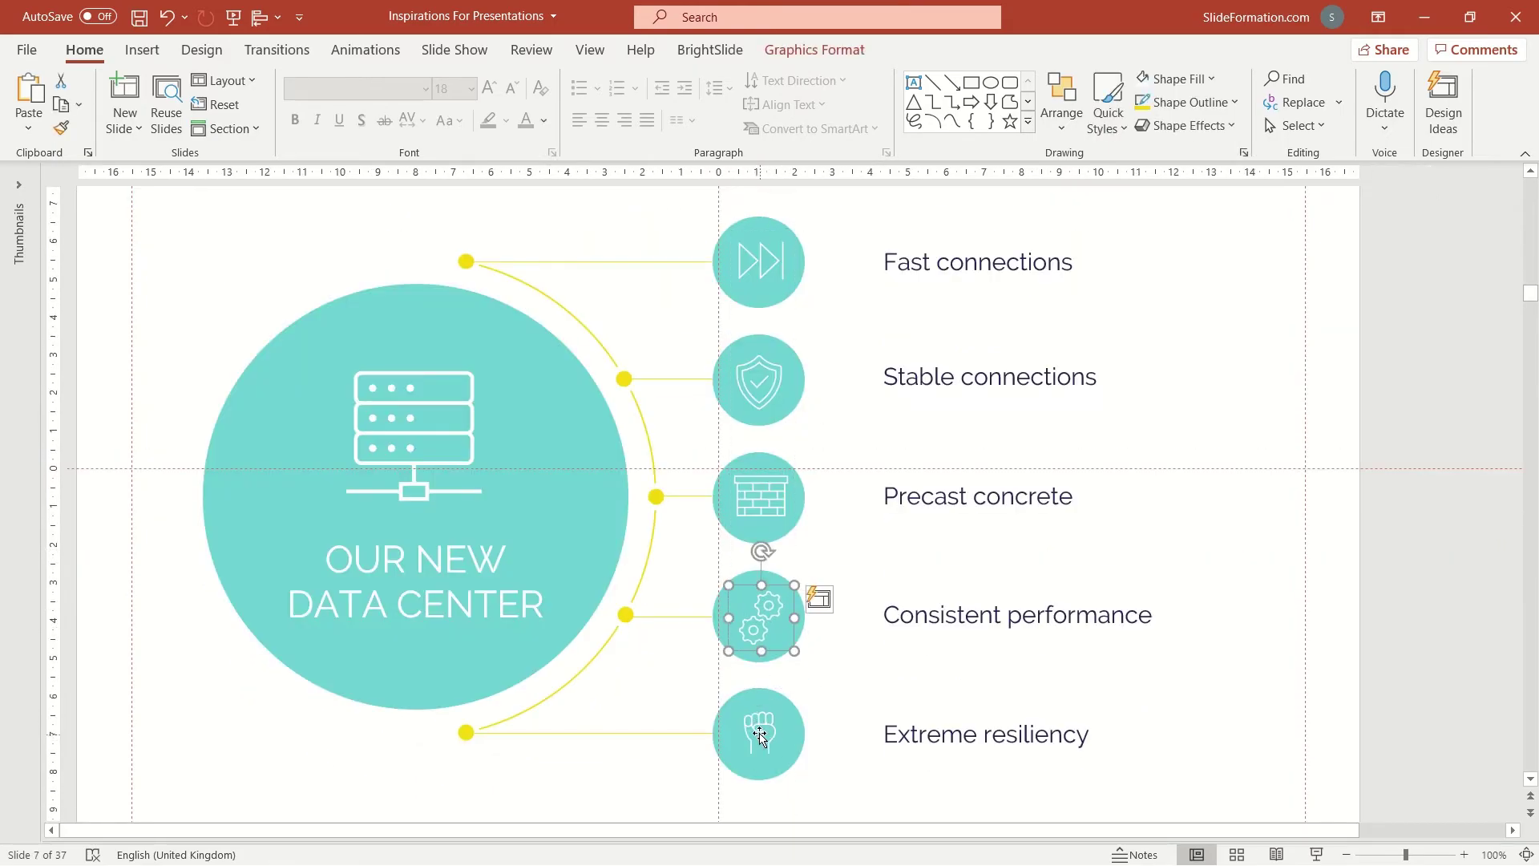
click(760, 735)
click(986, 734)
shift+click(1018, 614)
shift+click(978, 497)
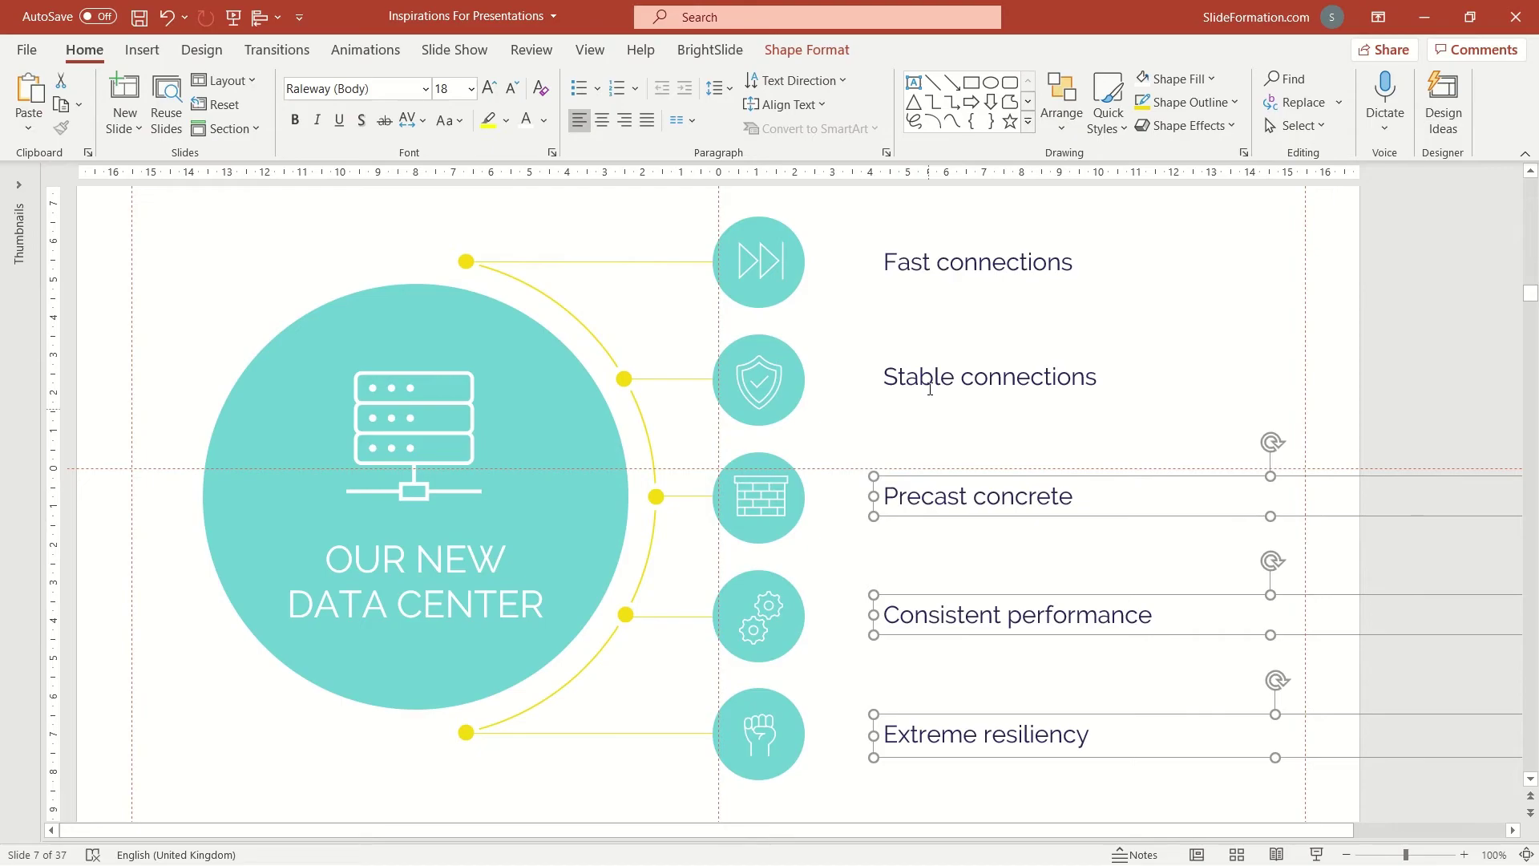
shift+click(930, 390)
shift+click(948, 254)
drag(949, 254, 880, 240)
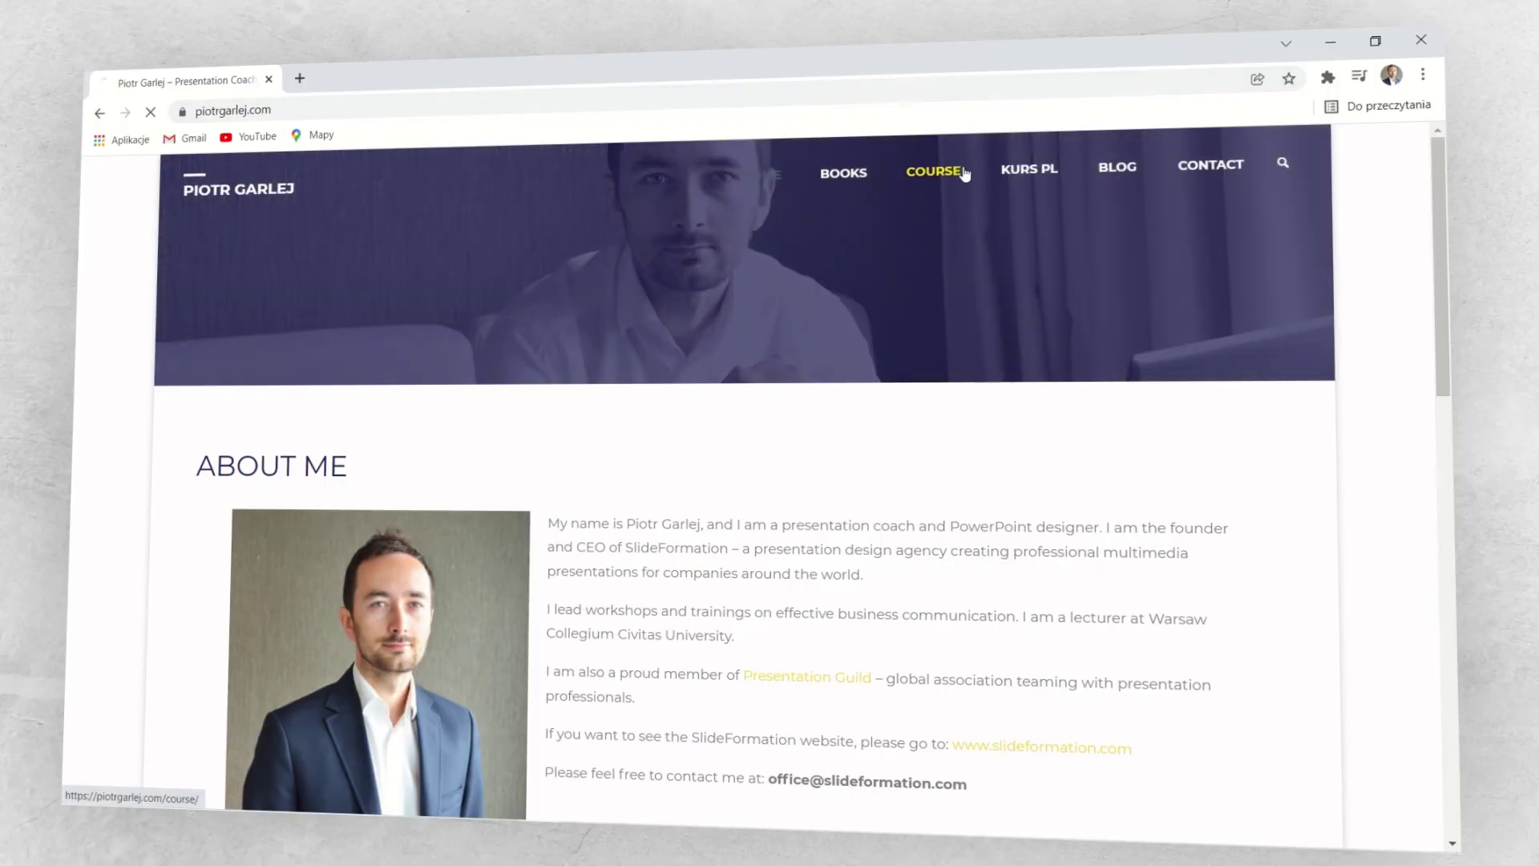
Scroll the Professional PowerPoint Presentations course page down to the Choose your plan pricing packages
scroll(1074, 456, down, 1)
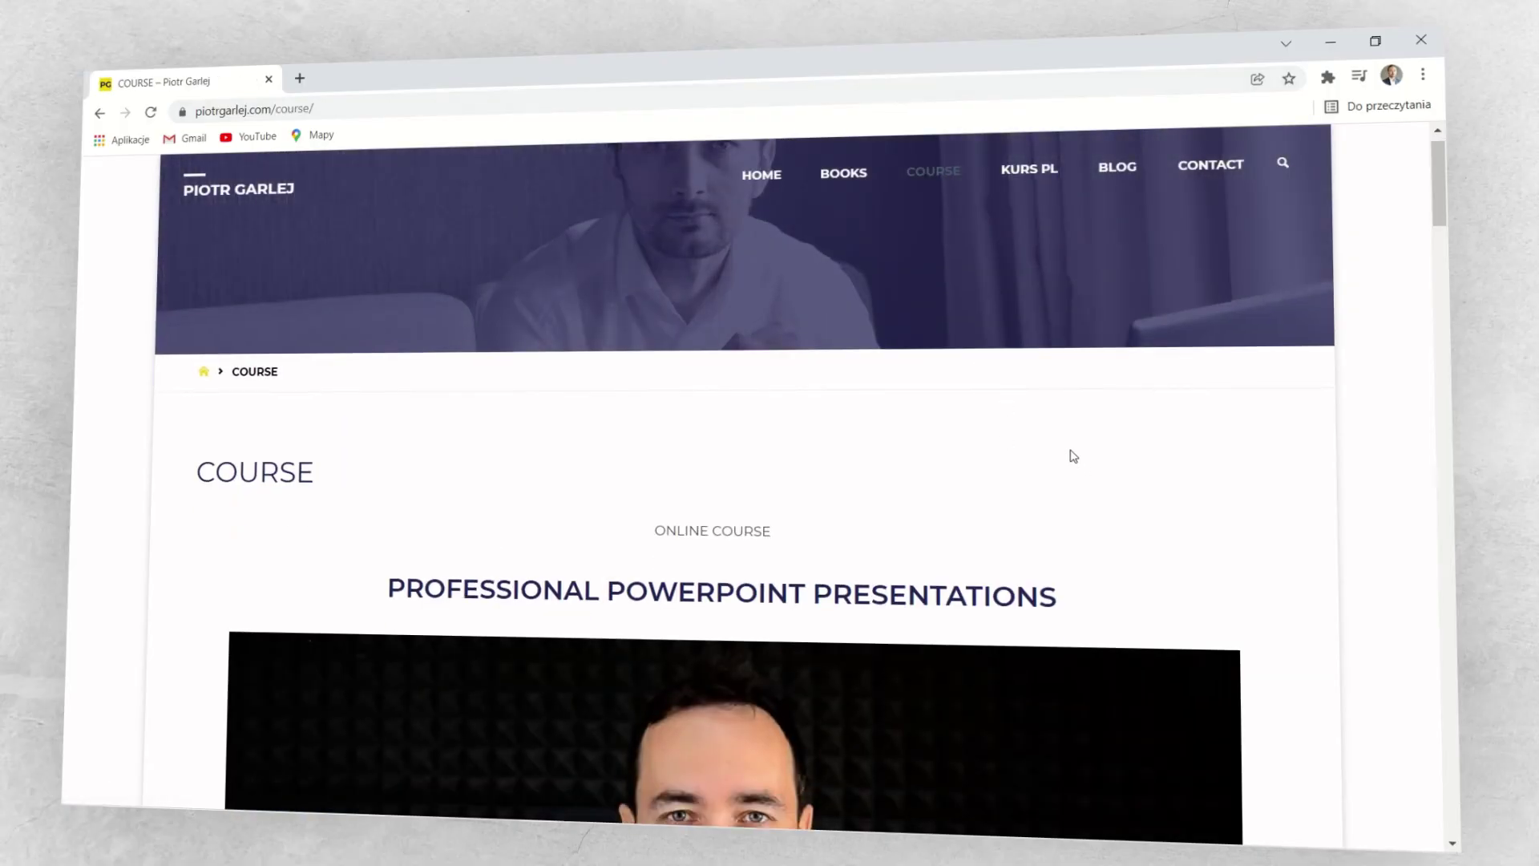
scroll(1074, 456, down, 10)
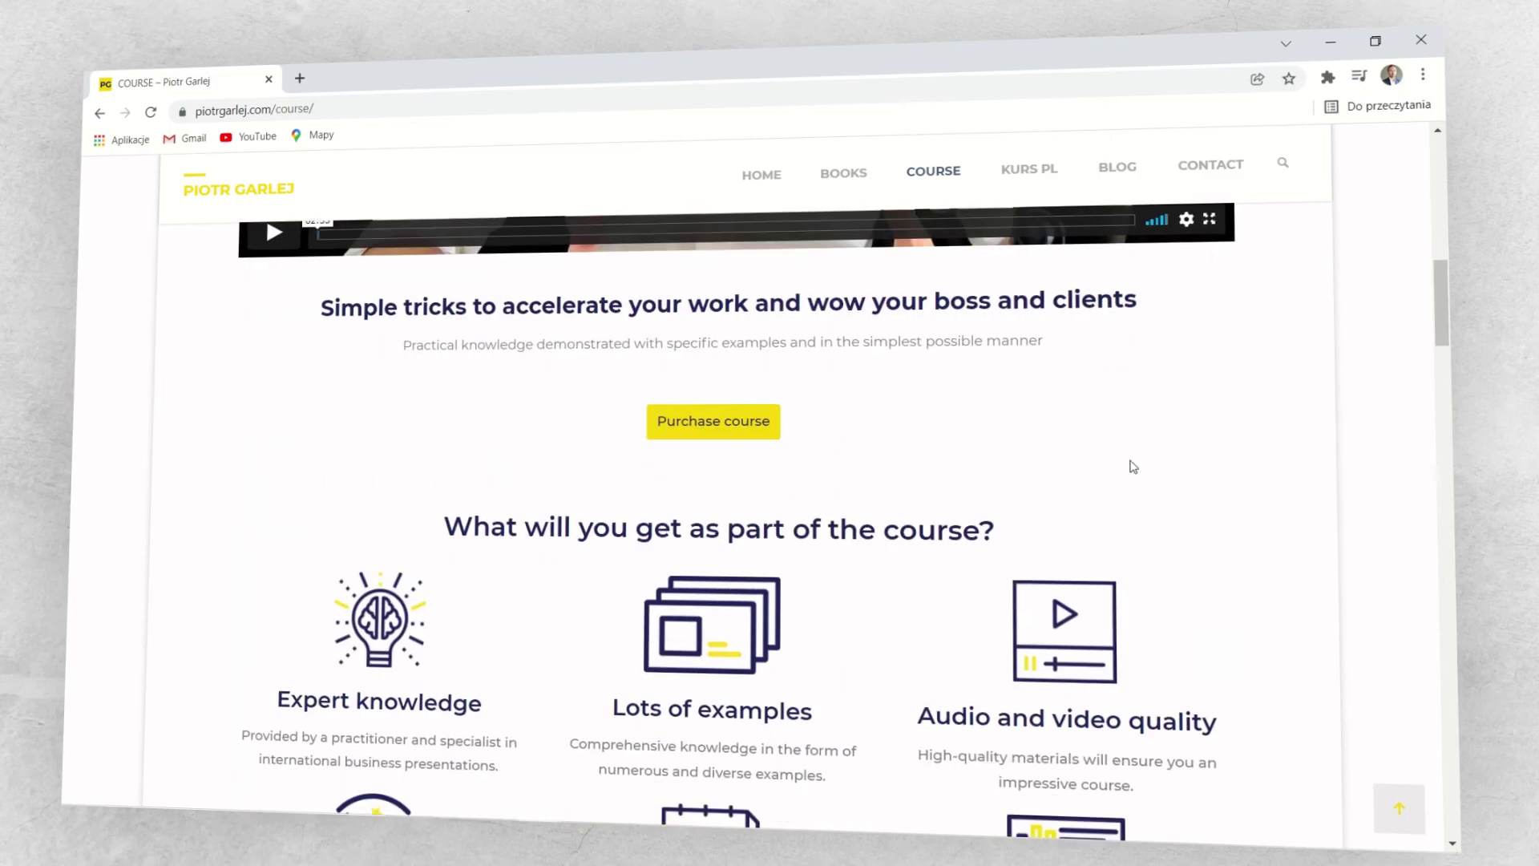
scroll(1231, 493, down, 7)
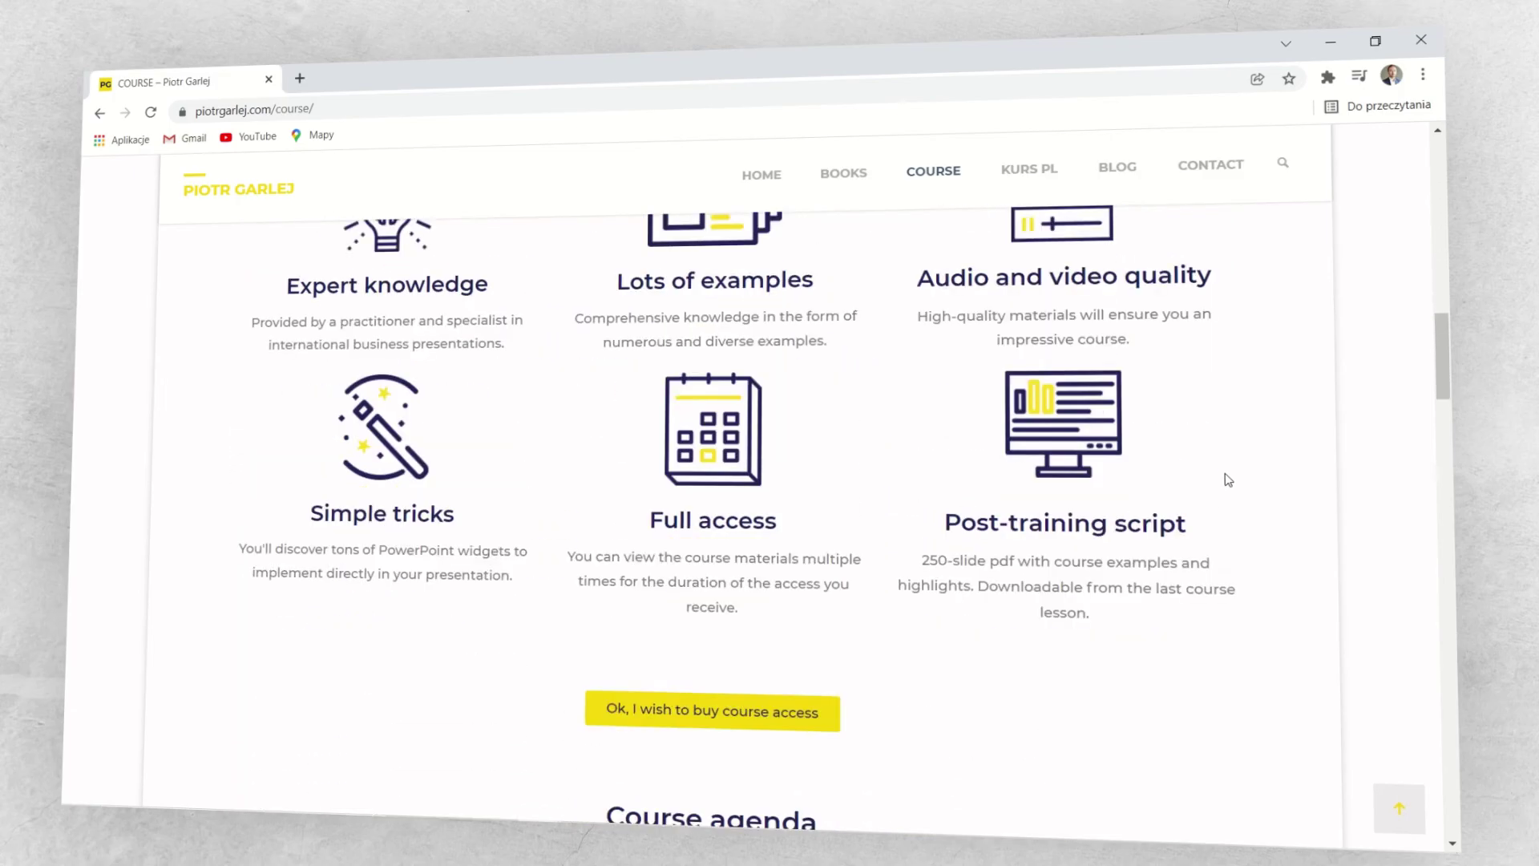
scroll(1228, 480, down, 10)
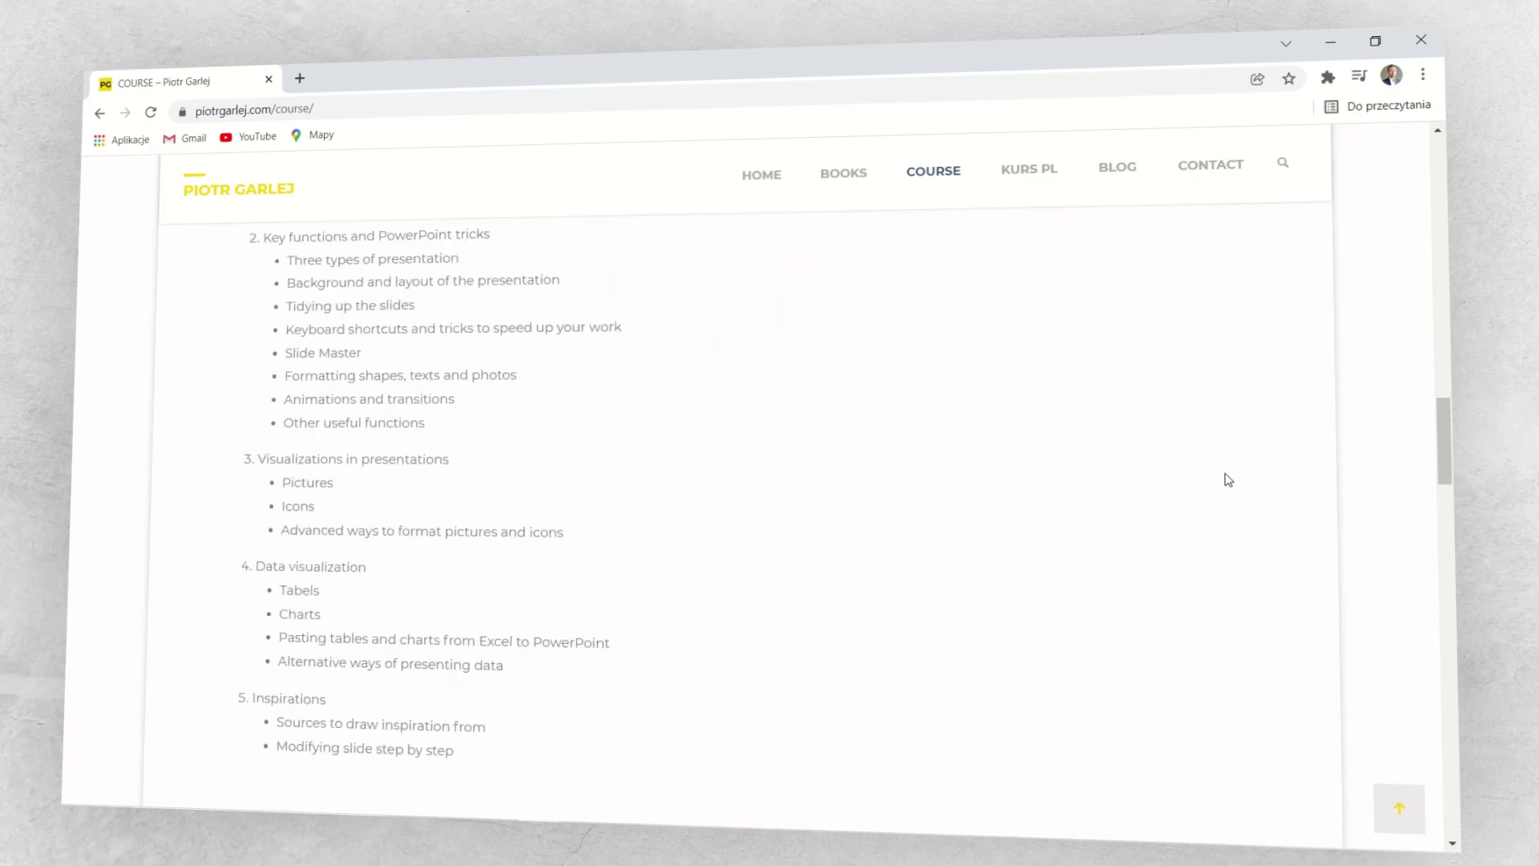
scroll(1227, 479, down, 5)
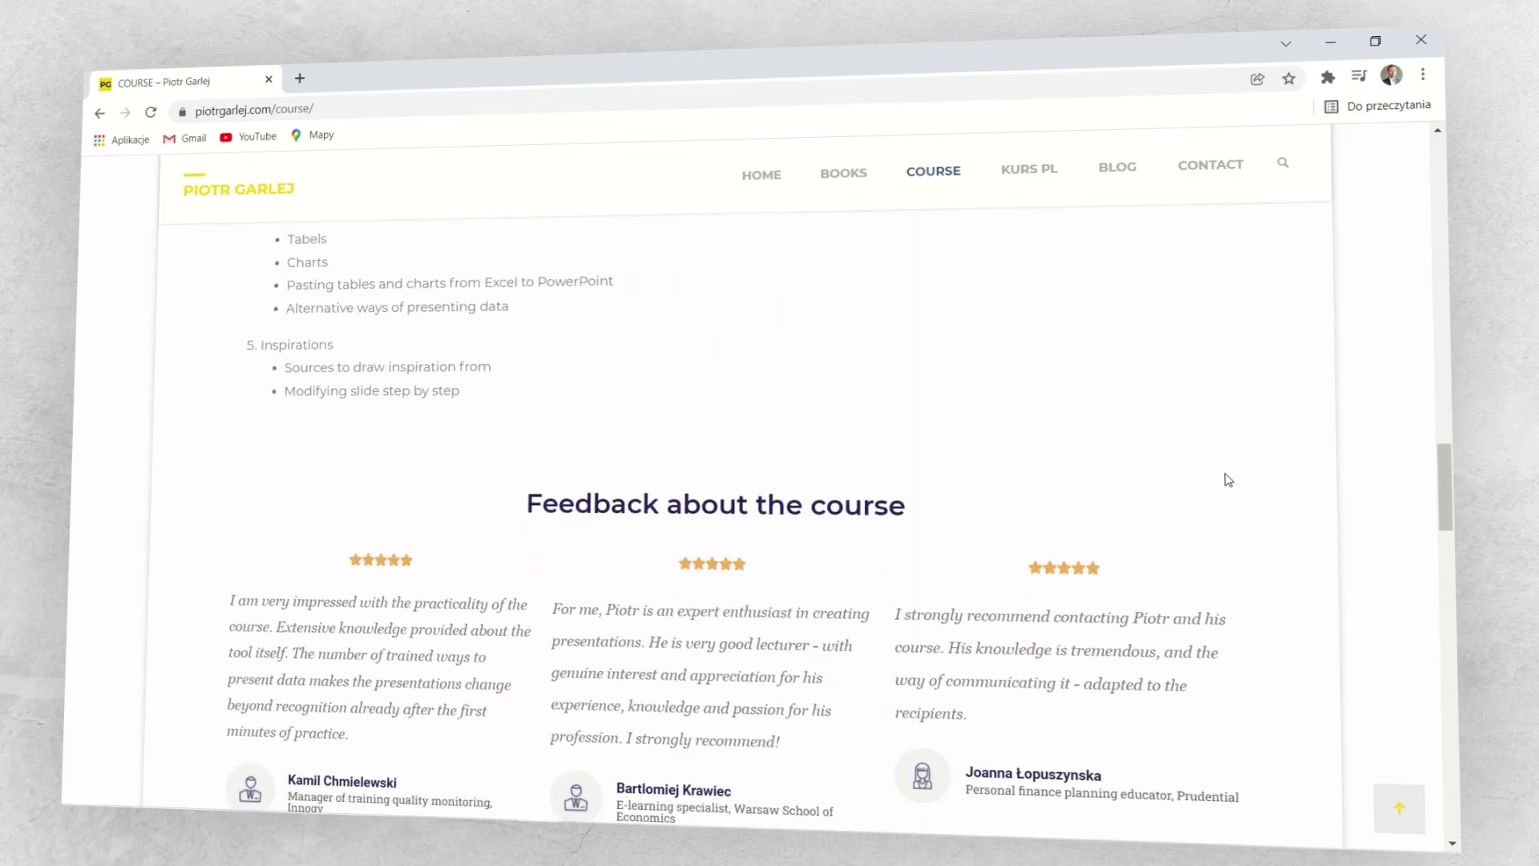
scroll(1228, 479, down, 4)
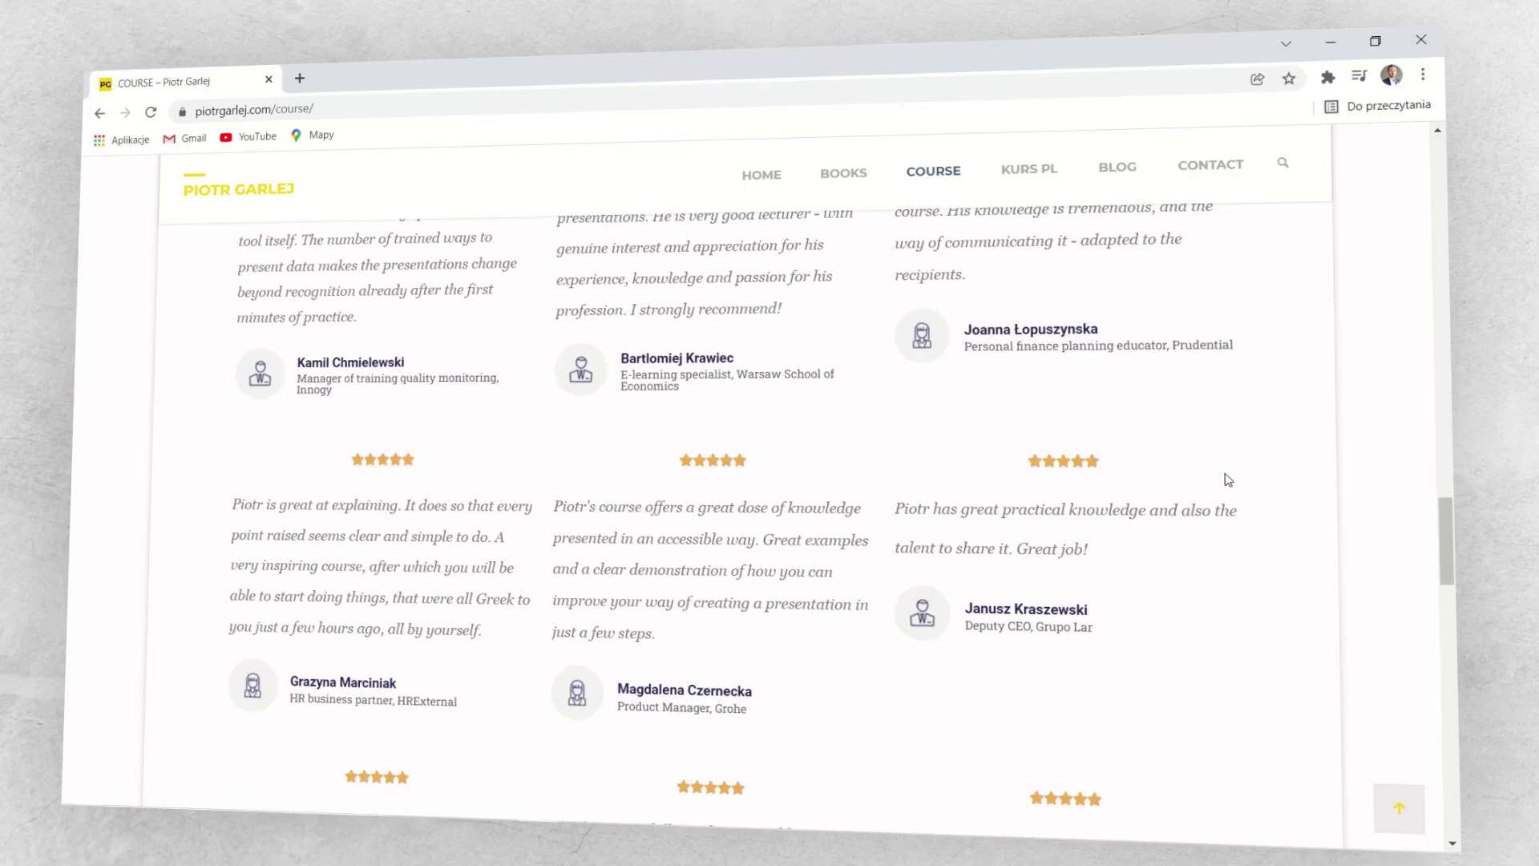
scroll(1226, 479, down, 3)
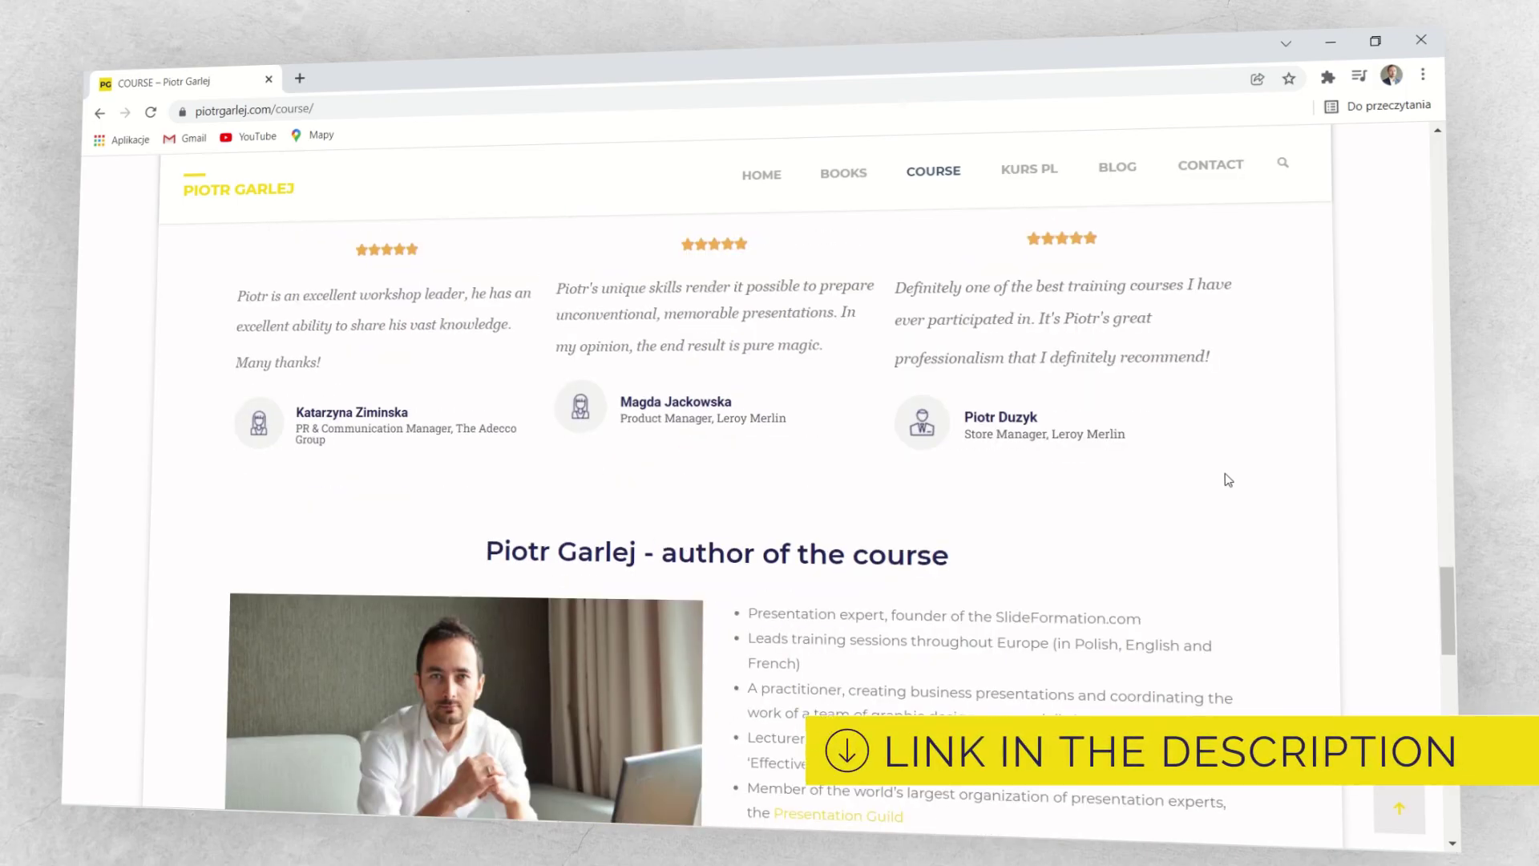
scroll(1226, 479, down, 3)
scroll(1225, 480, down, 5)
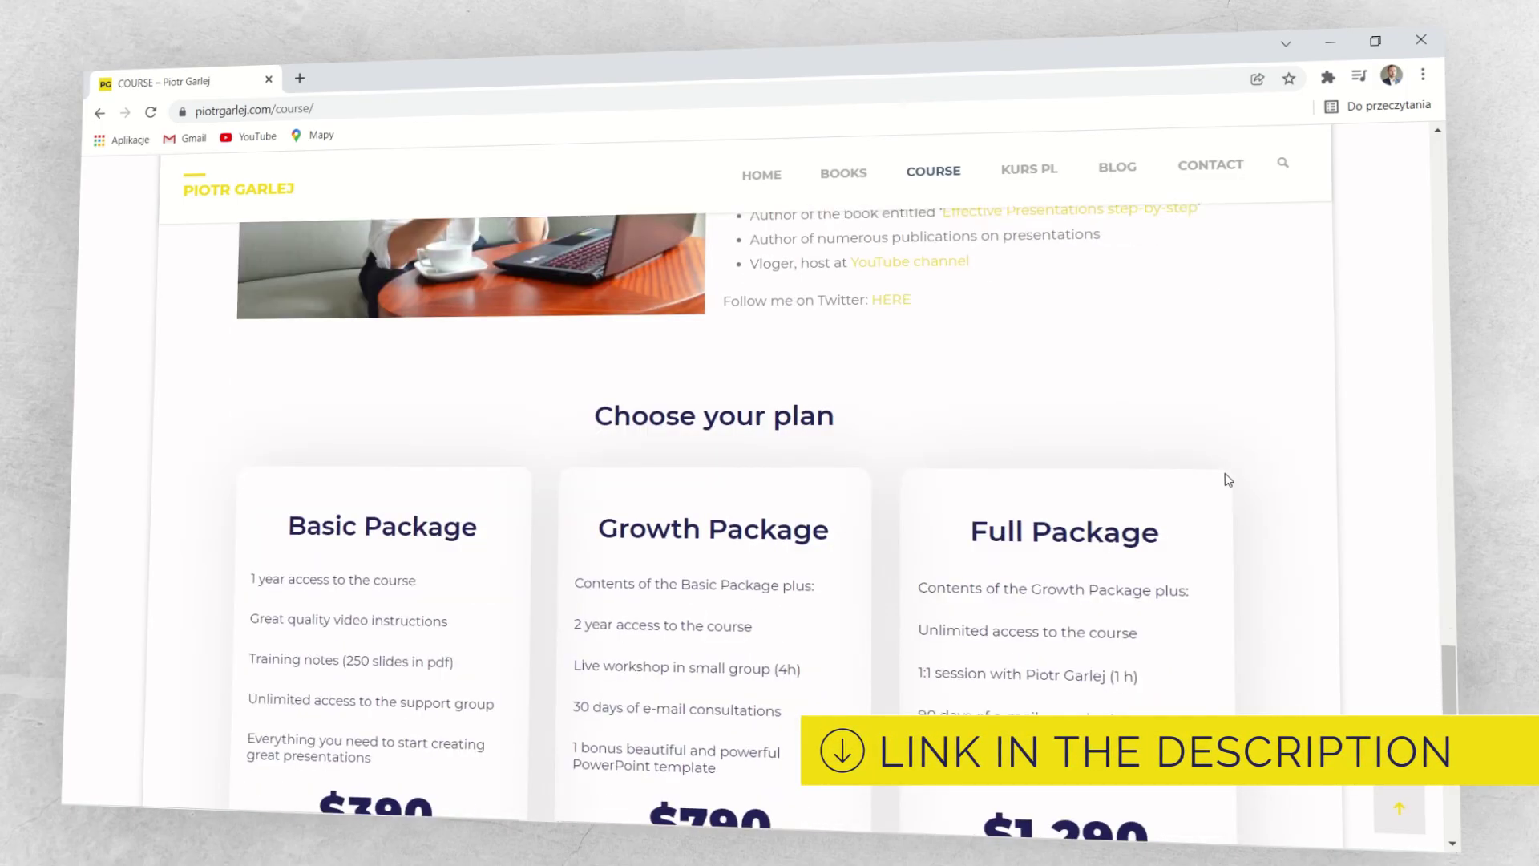